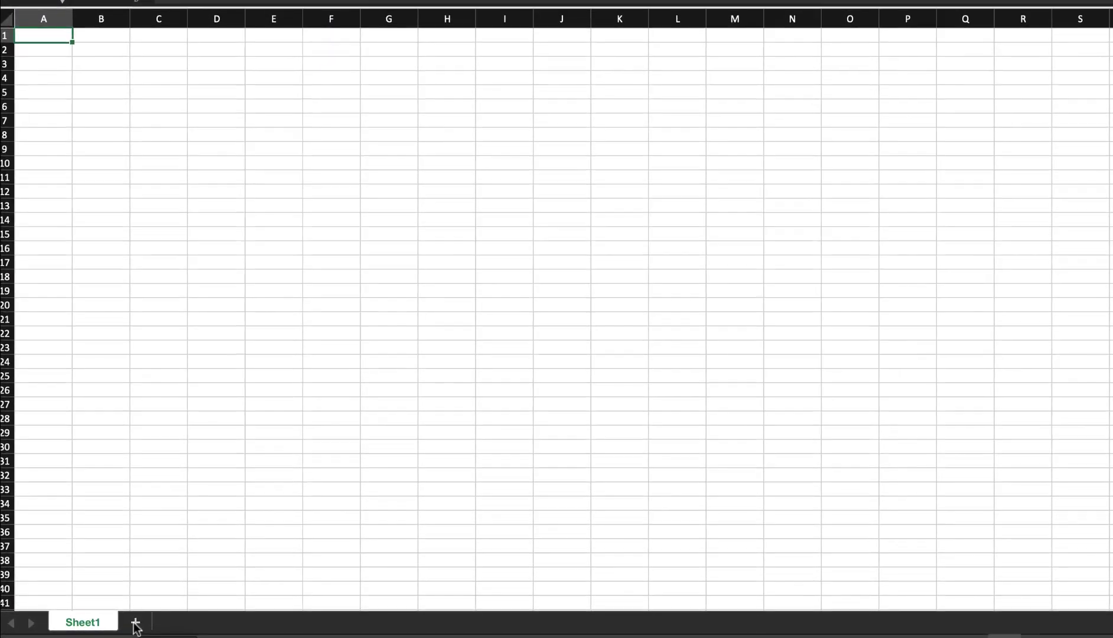
- Add five new sheets to the workbook
left_click(135, 623)
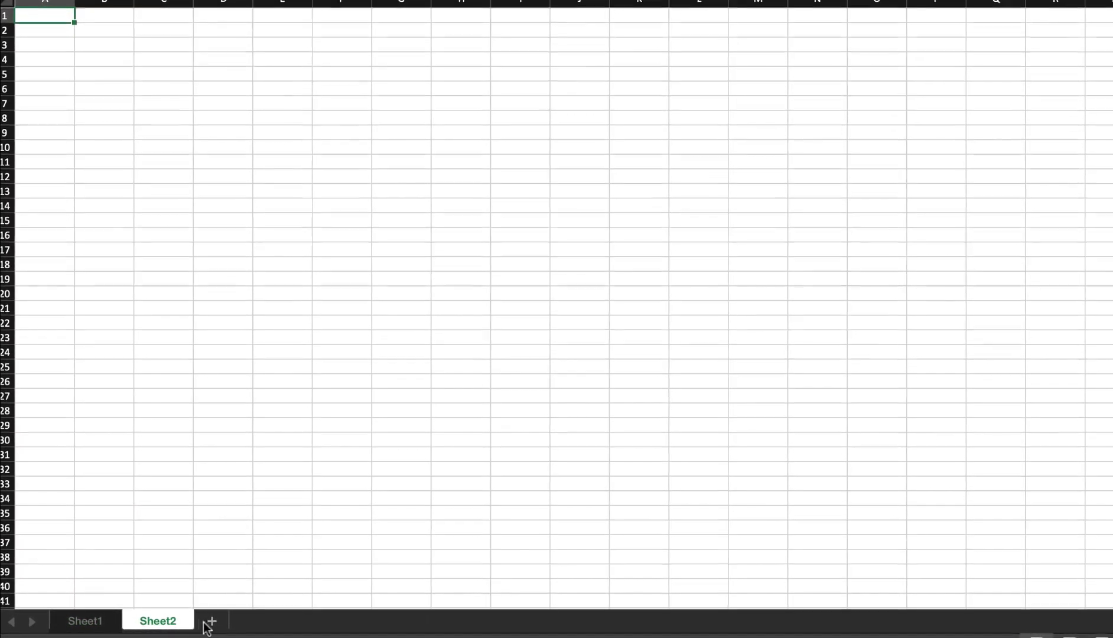
left_click(210, 623)
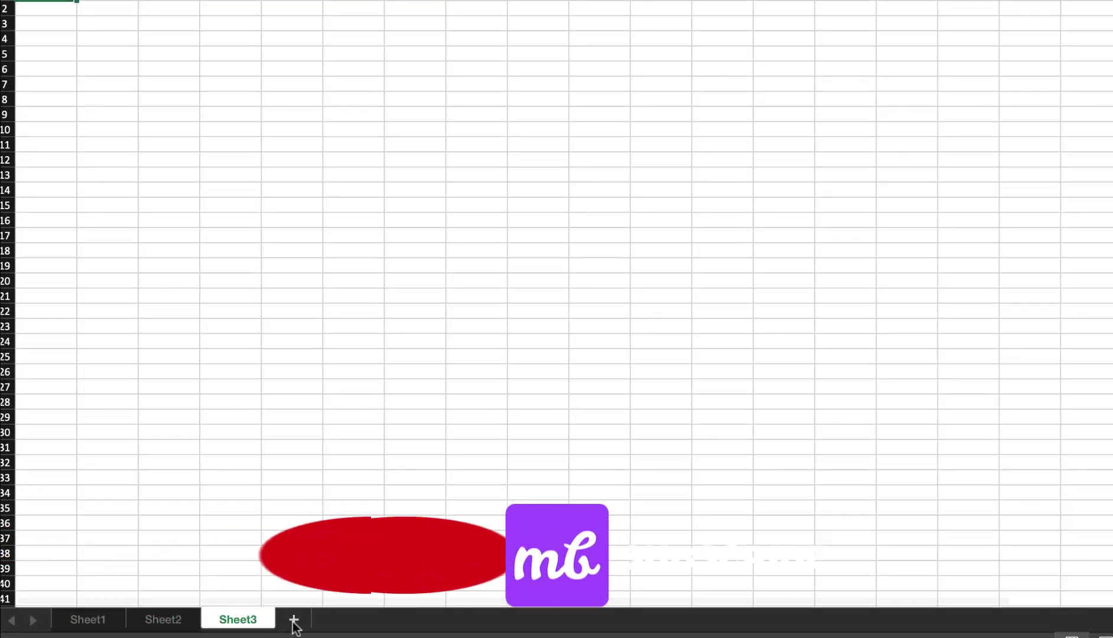
left_click(293, 620)
left_click(374, 622)
left_click(448, 622)
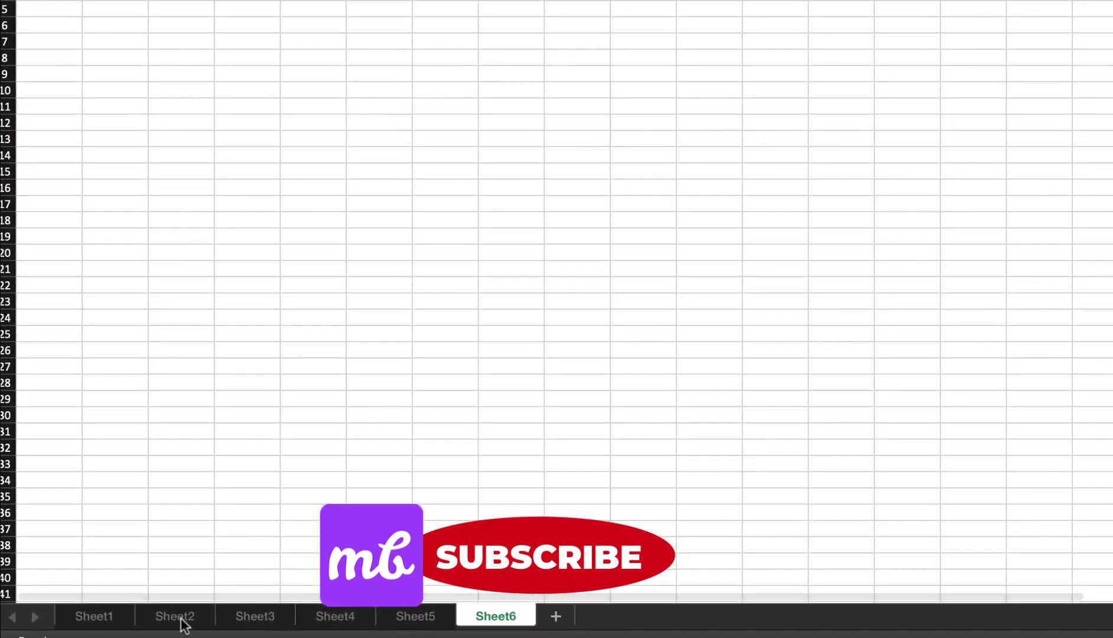
- Rename Sheet1 to Items and Sheet2 to Products
left_click(115, 622)
double_click(115, 621)
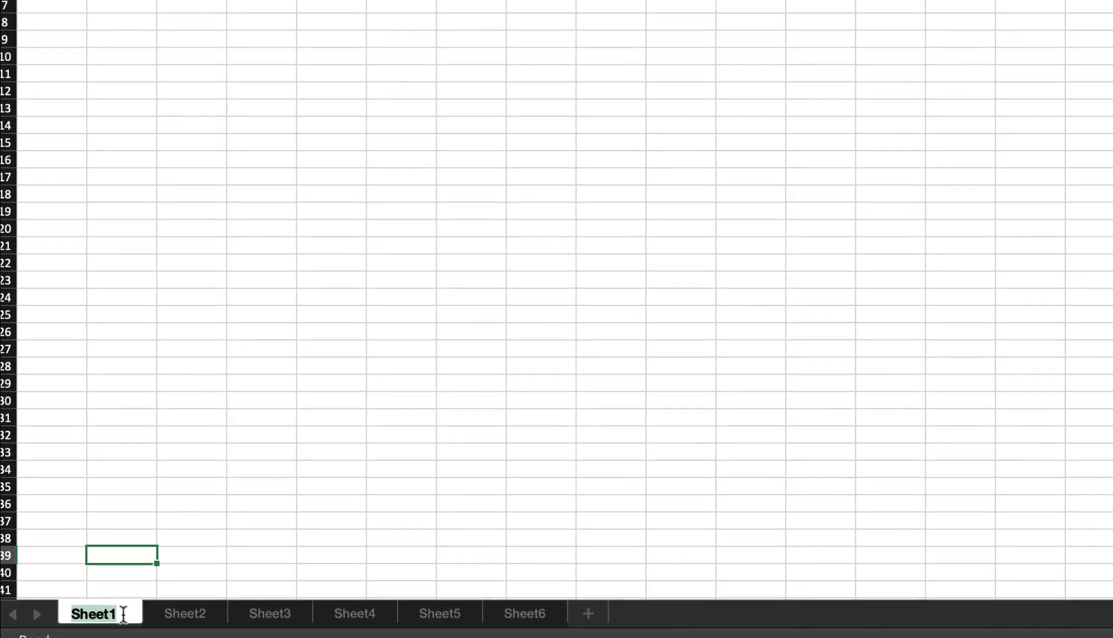
type("Ite")
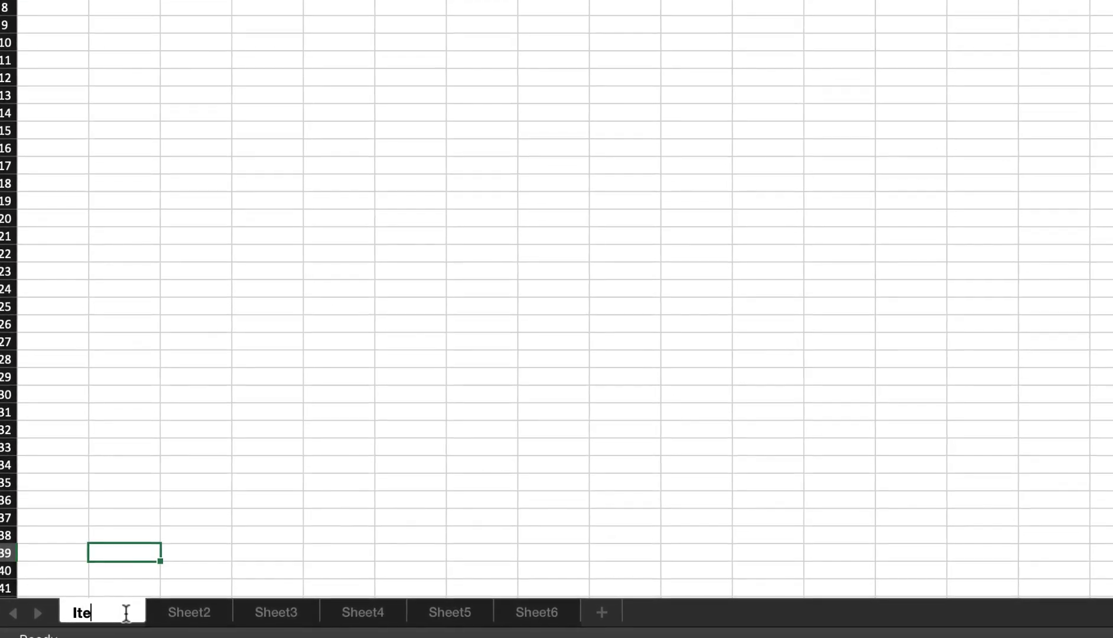
type("ms")
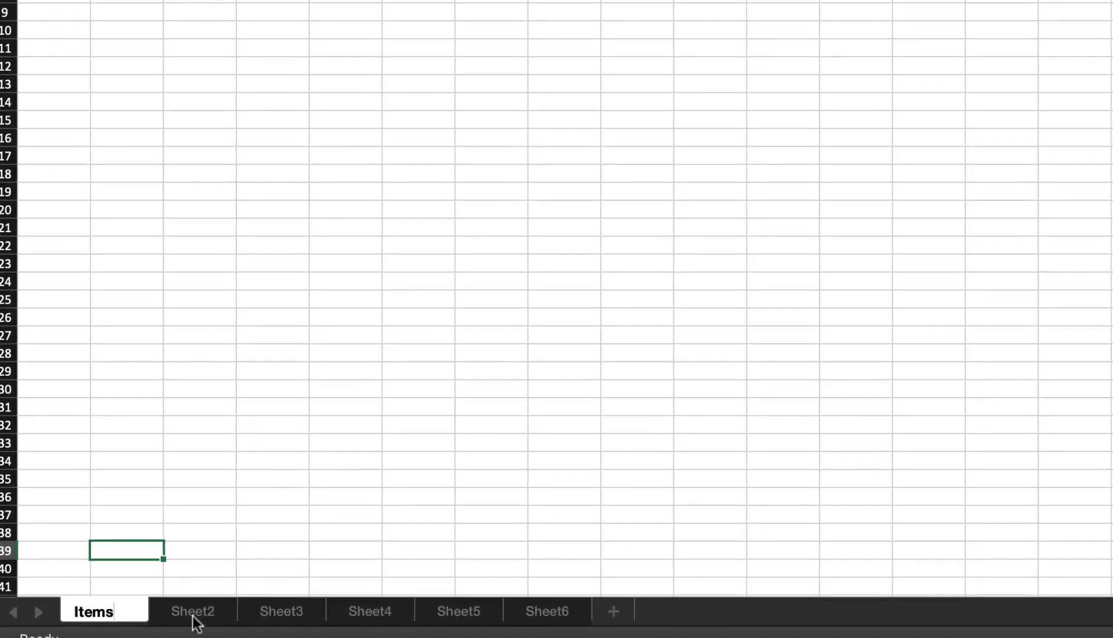
left_click(201, 621)
double_click(201, 620)
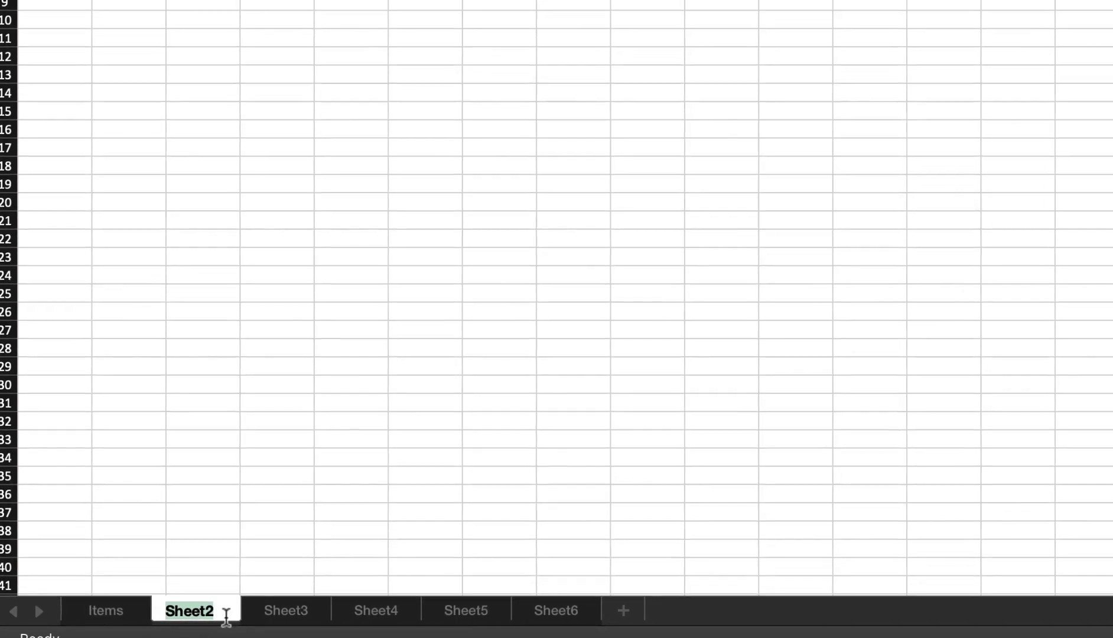
type("Products")
left_click(350, 542)
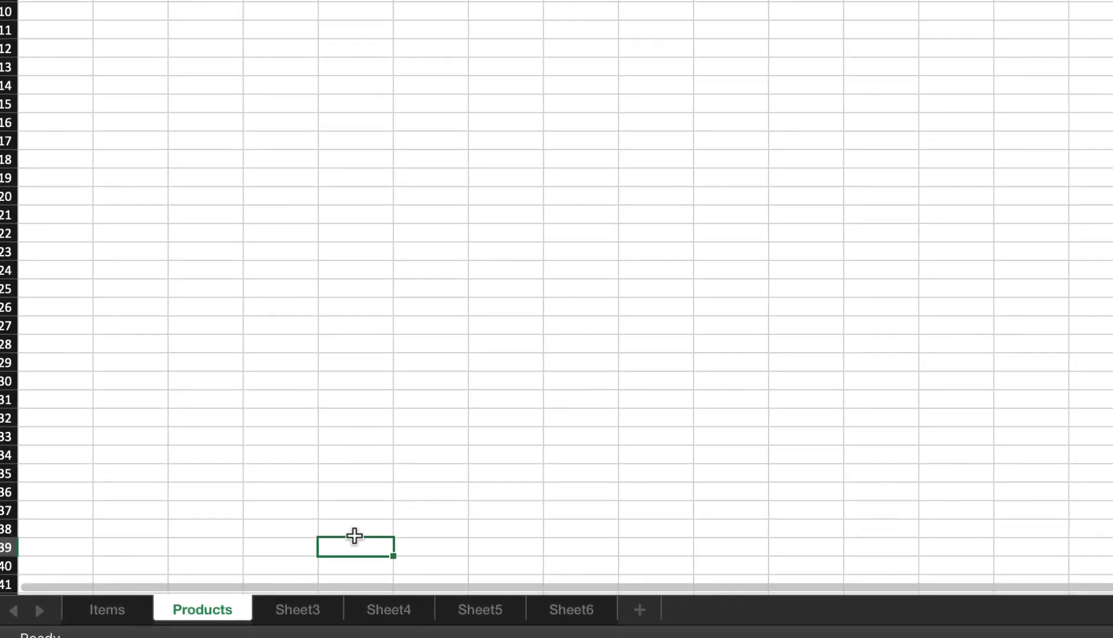
- Delete Sheet3 and hide Sheet5
right_click(296, 611)
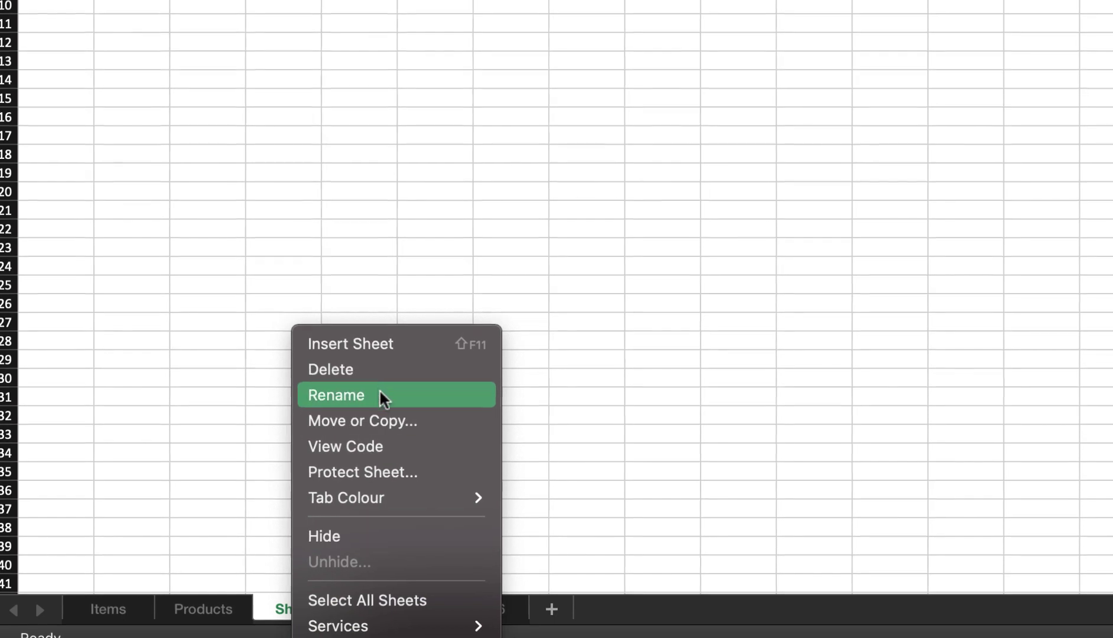
left_click(378, 372)
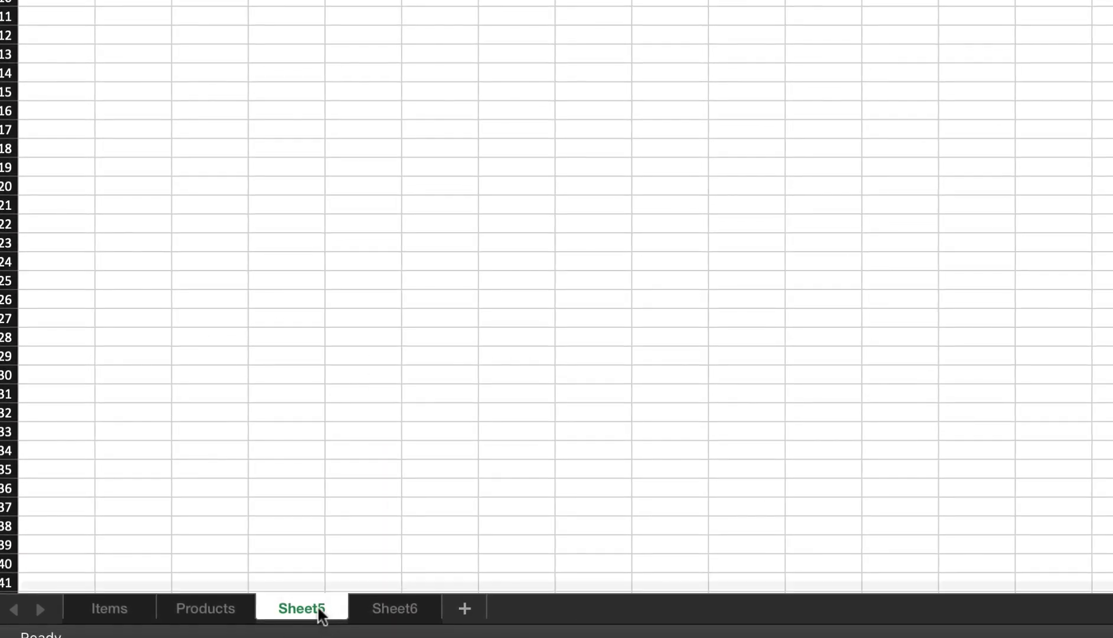
right_click(321, 615)
left_click(347, 535)
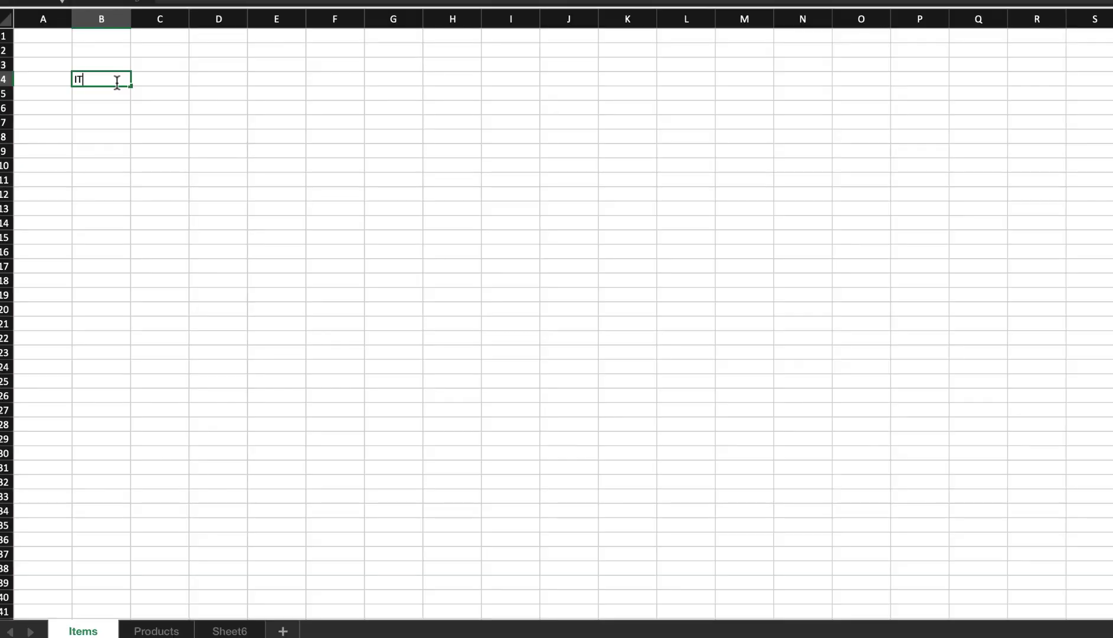
- Commit the PRODUCTS label in B3 and hide the Products sheet
left_click(172, 631)
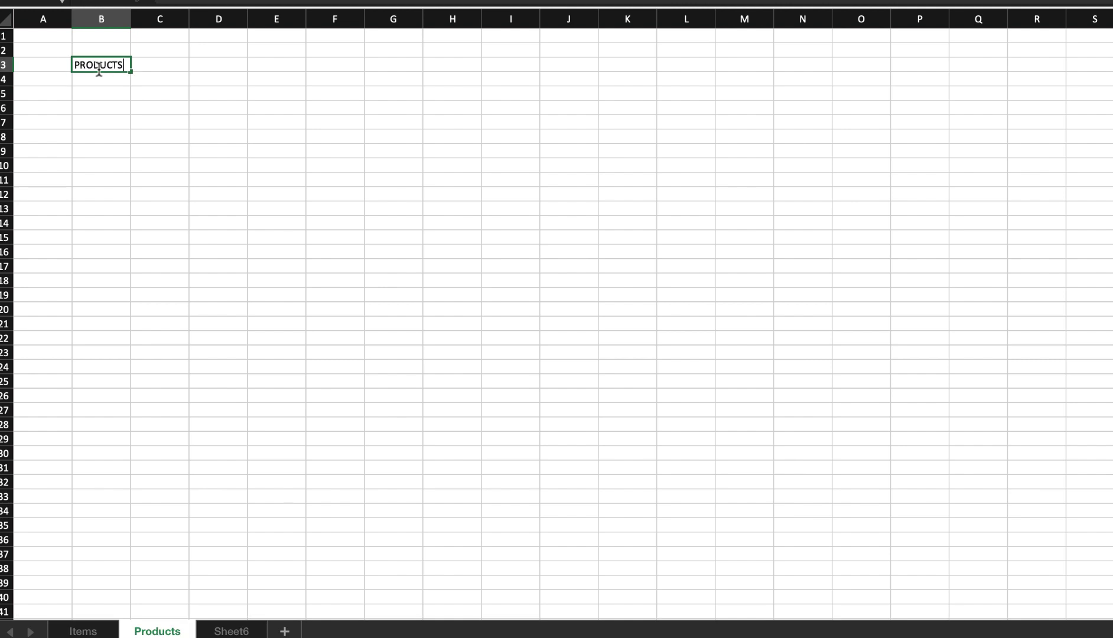
left_click(83, 632)
left_click(209, 569)
left_click(165, 635)
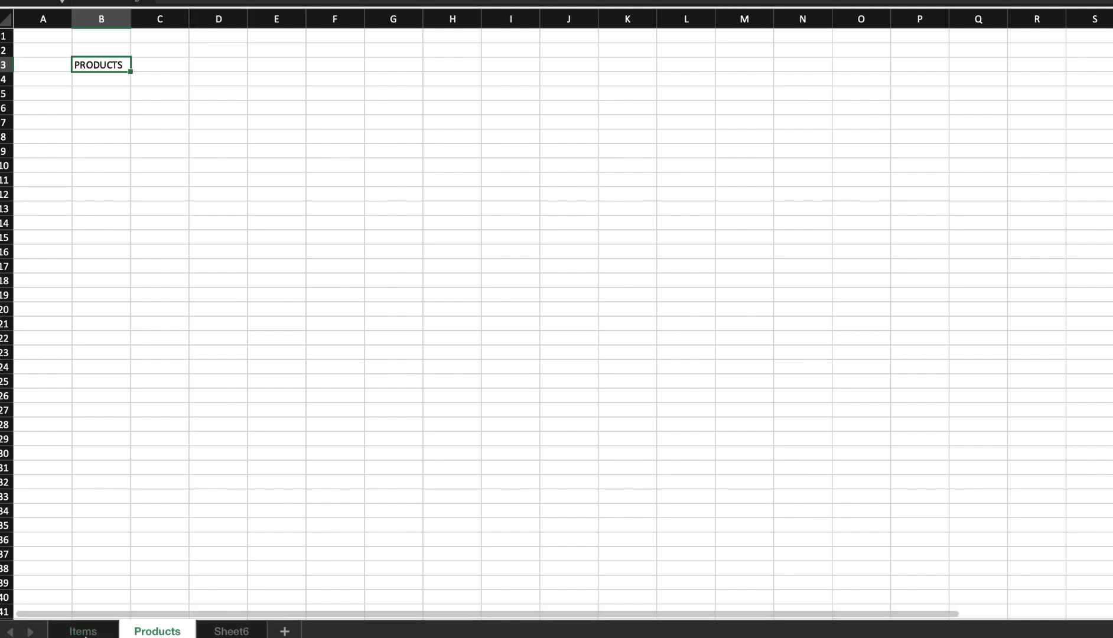
left_click(84, 631)
right_click(151, 633)
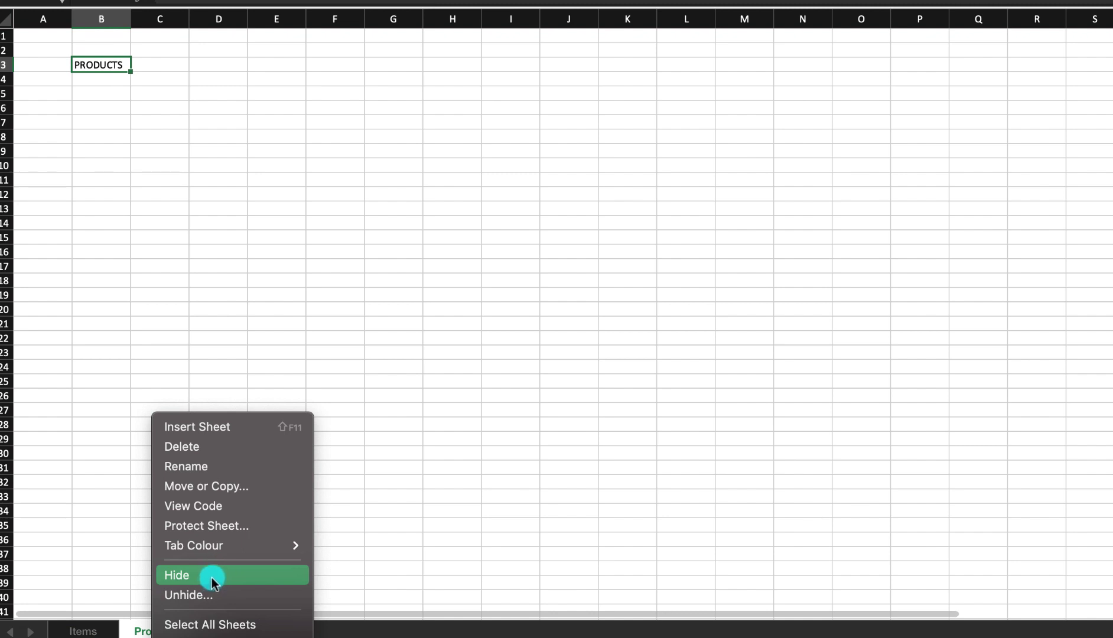
left_click(211, 576)
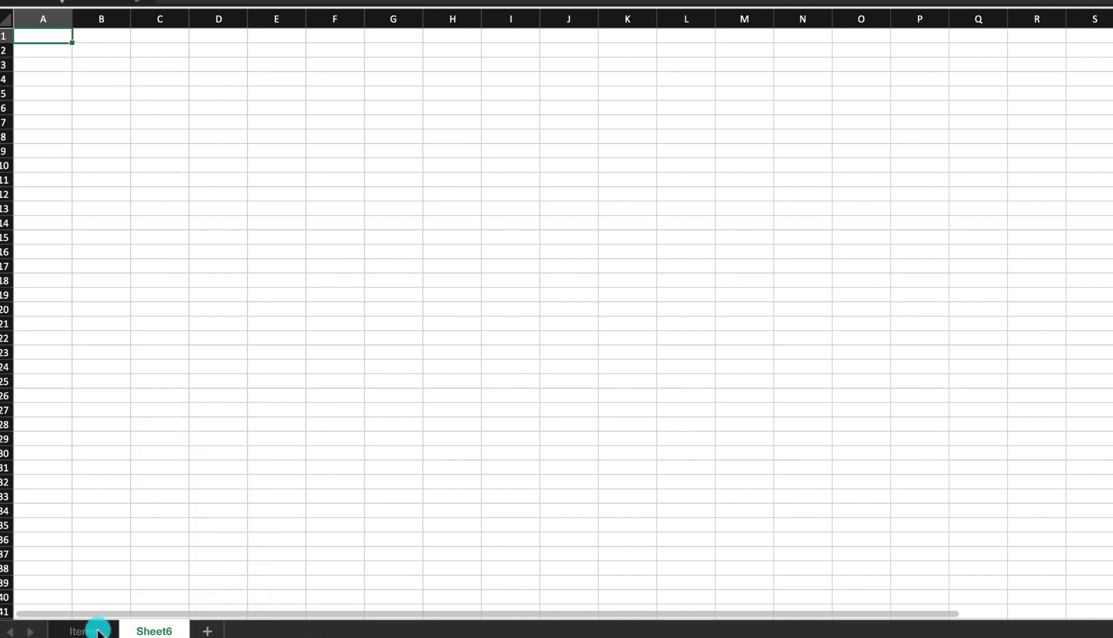
- Unhide the Products sheet from the list of hidden sheets
left_click(85, 631)
left_click(154, 627)
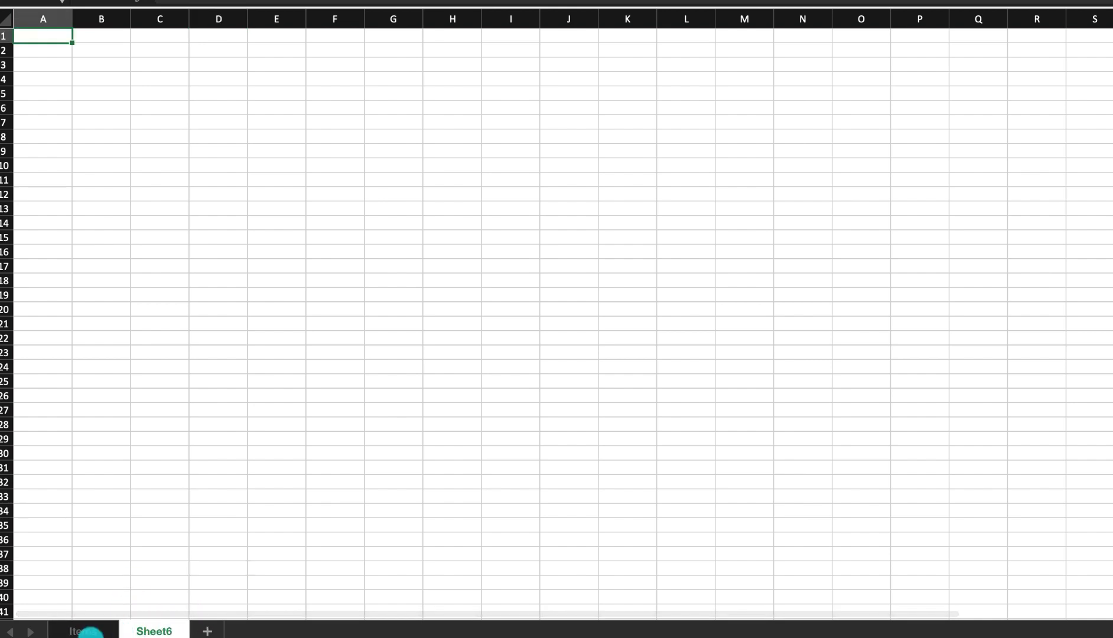
left_click(86, 632)
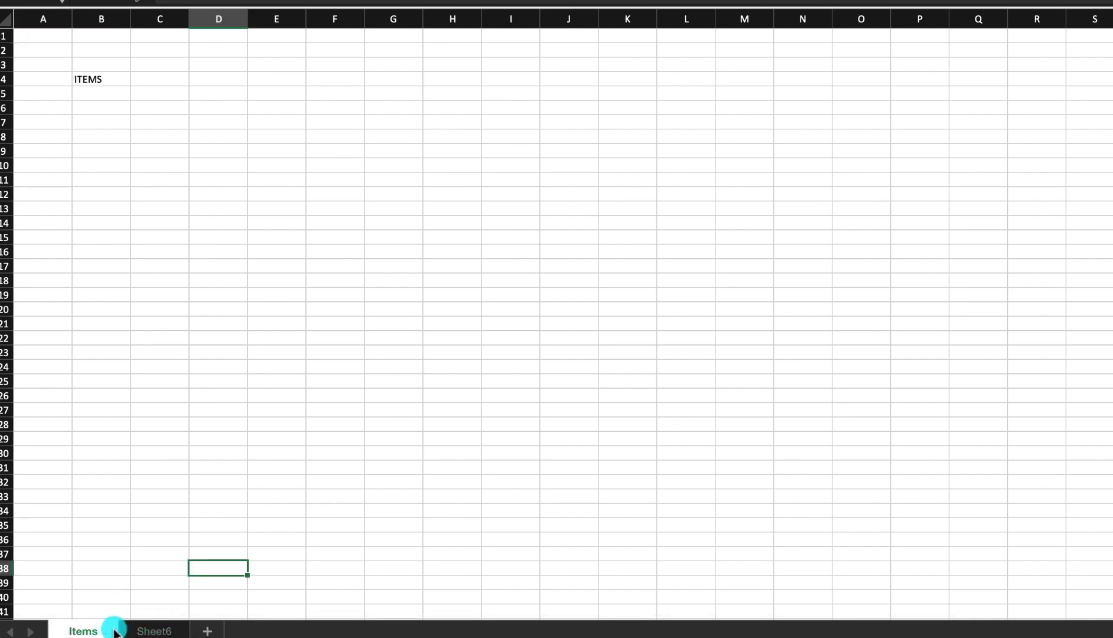
right_click(101, 633)
left_click(84, 631)
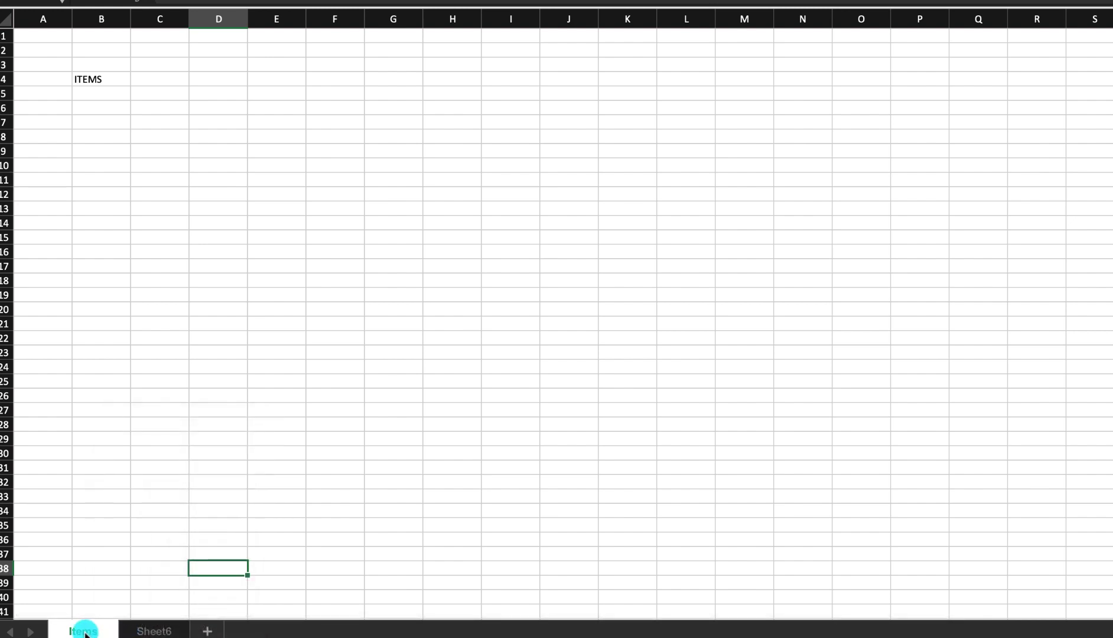
right_click(85, 633)
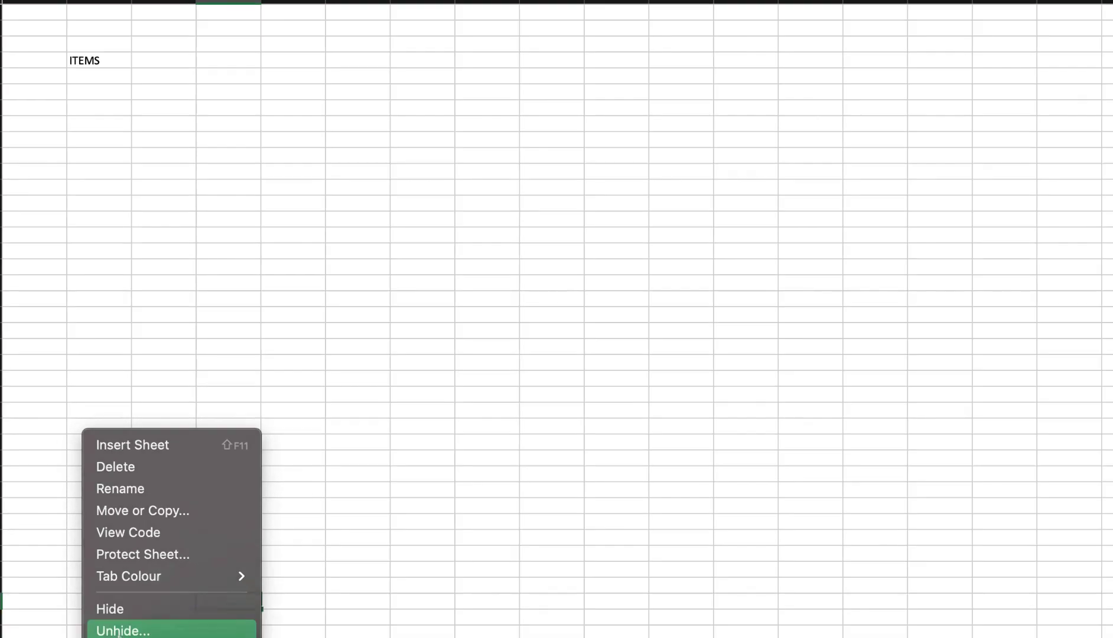
left_click(112, 594)
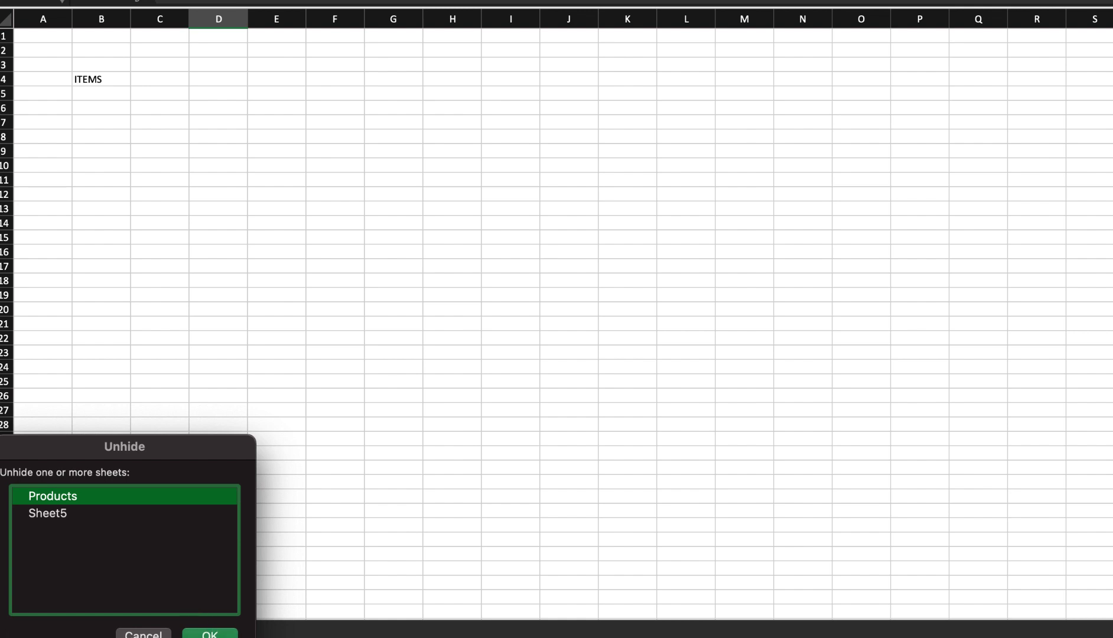
left_click(209, 633)
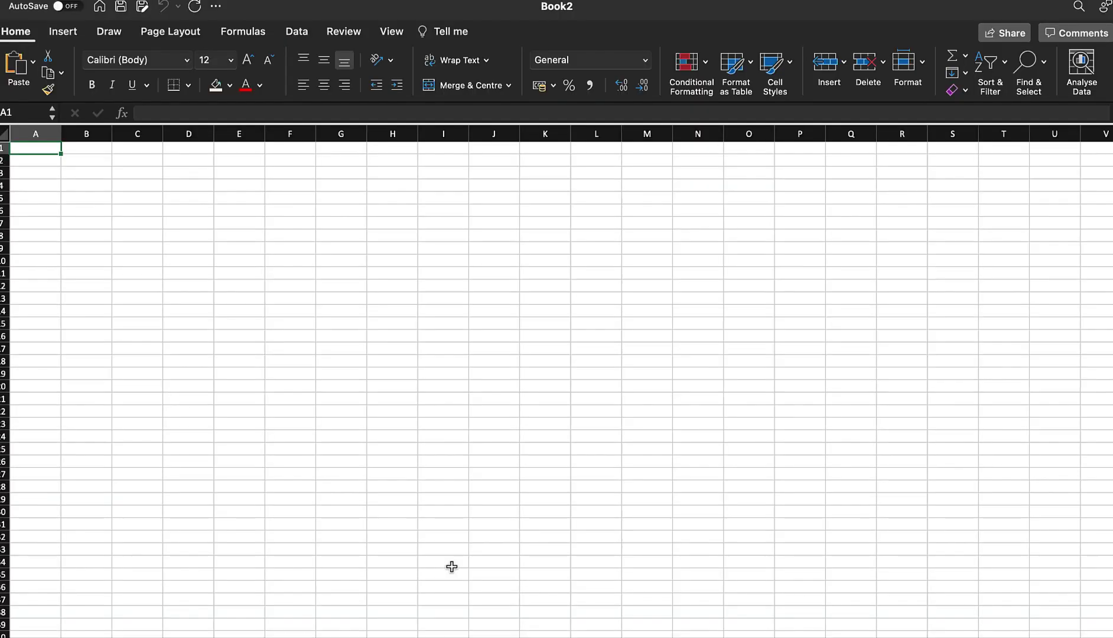
left_click(33, 136)
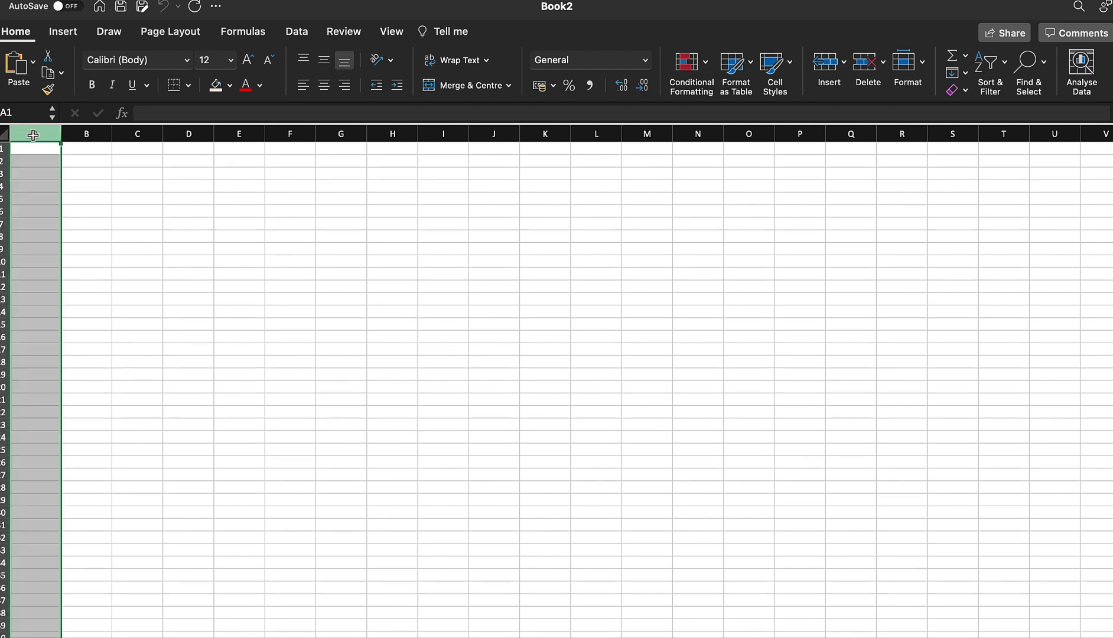
left_click(93, 136)
left_click(148, 137)
left_click(189, 135)
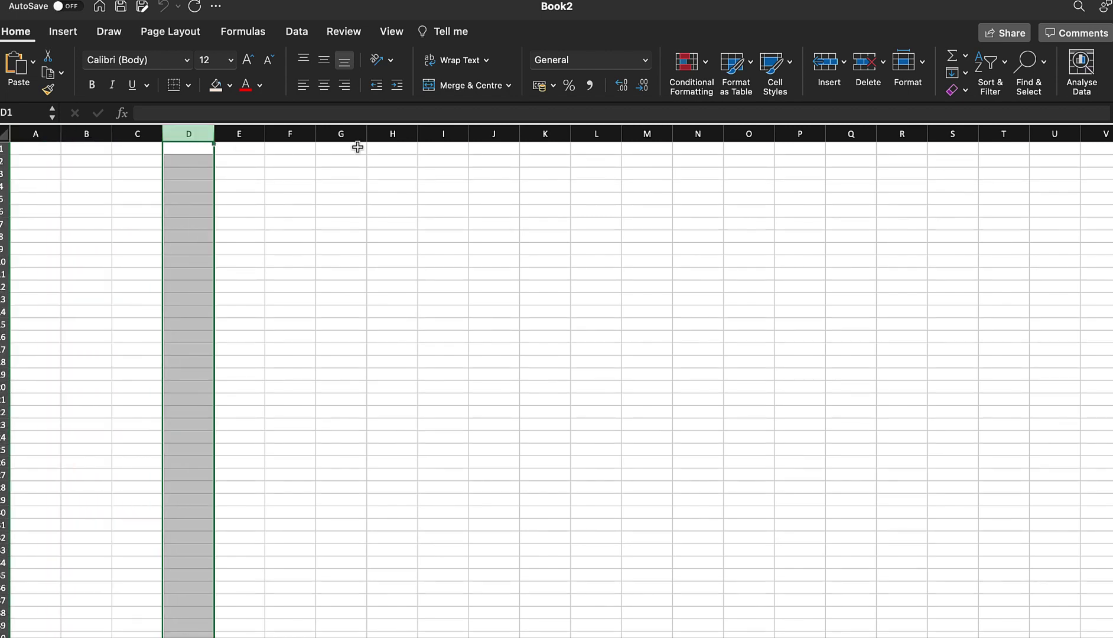
scroll(685, 254, "right", 15)
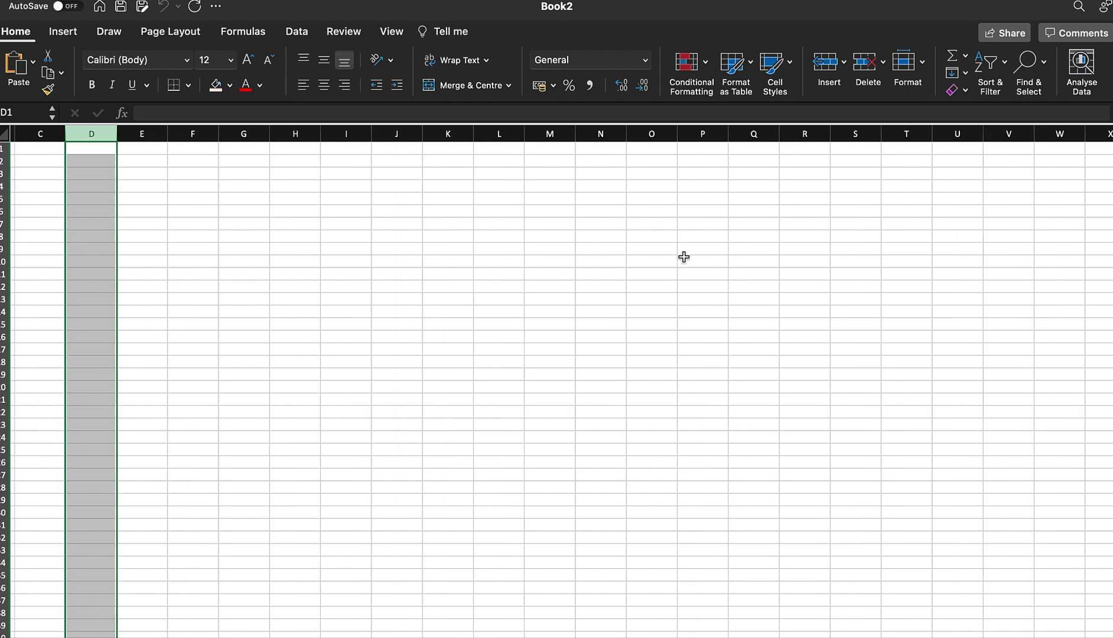
scroll(684, 257, "right", 20)
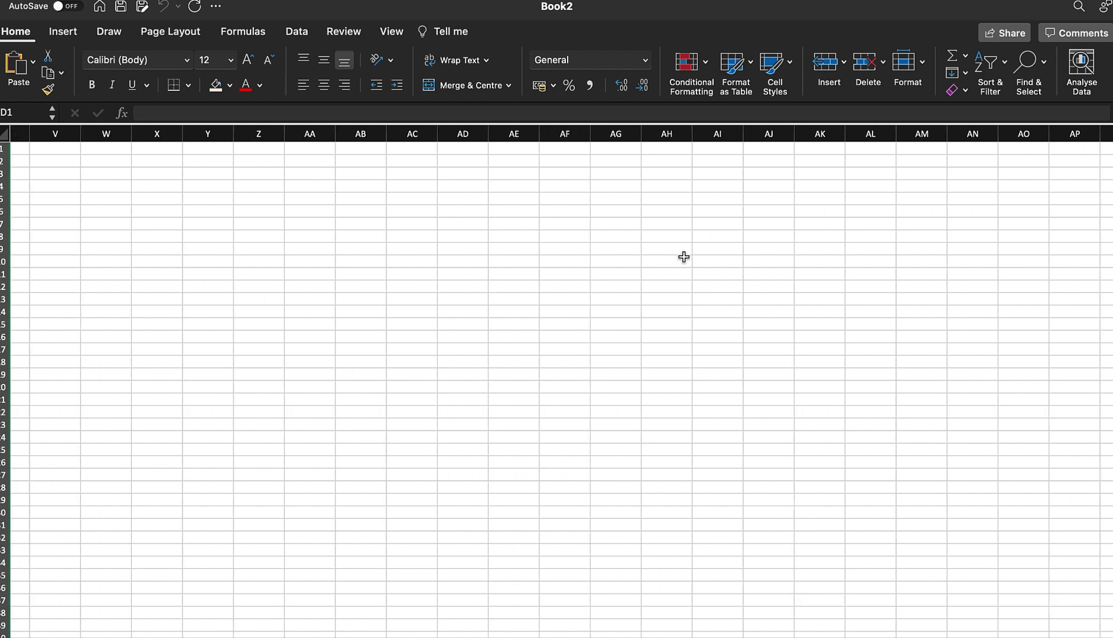
scroll(684, 257, "right", 20)
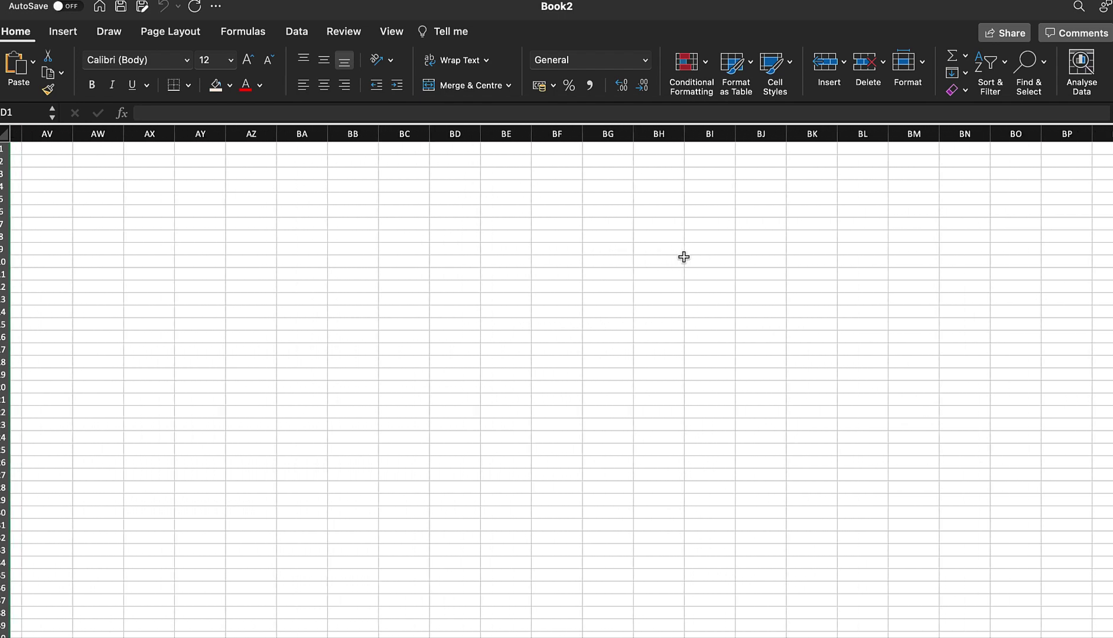
scroll(684, 257, "left", 20)
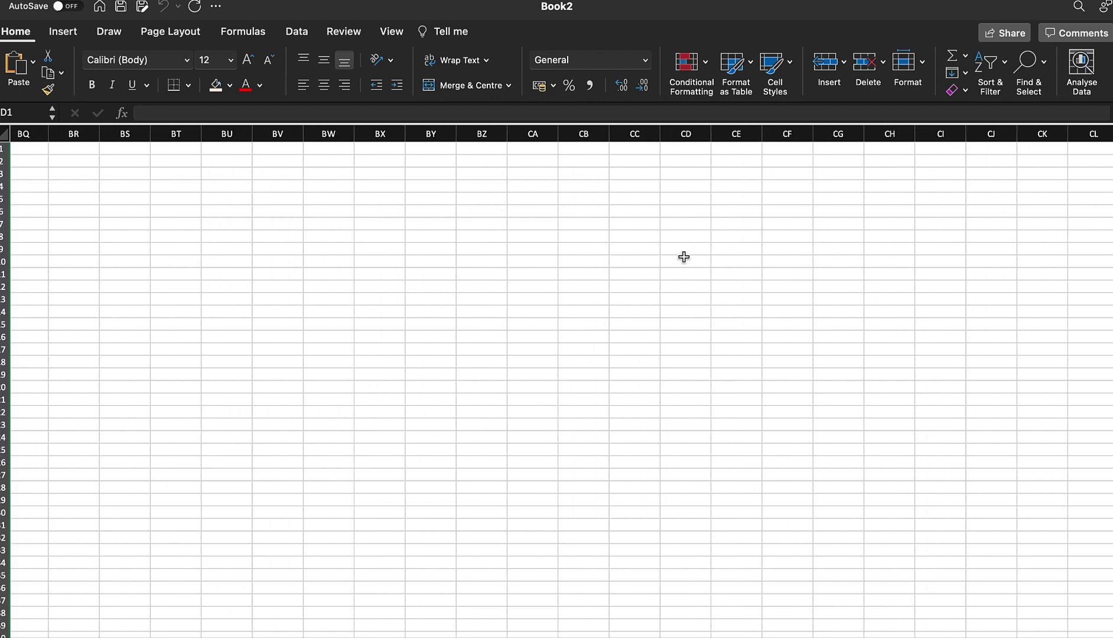
scroll(684, 257, "left", 15)
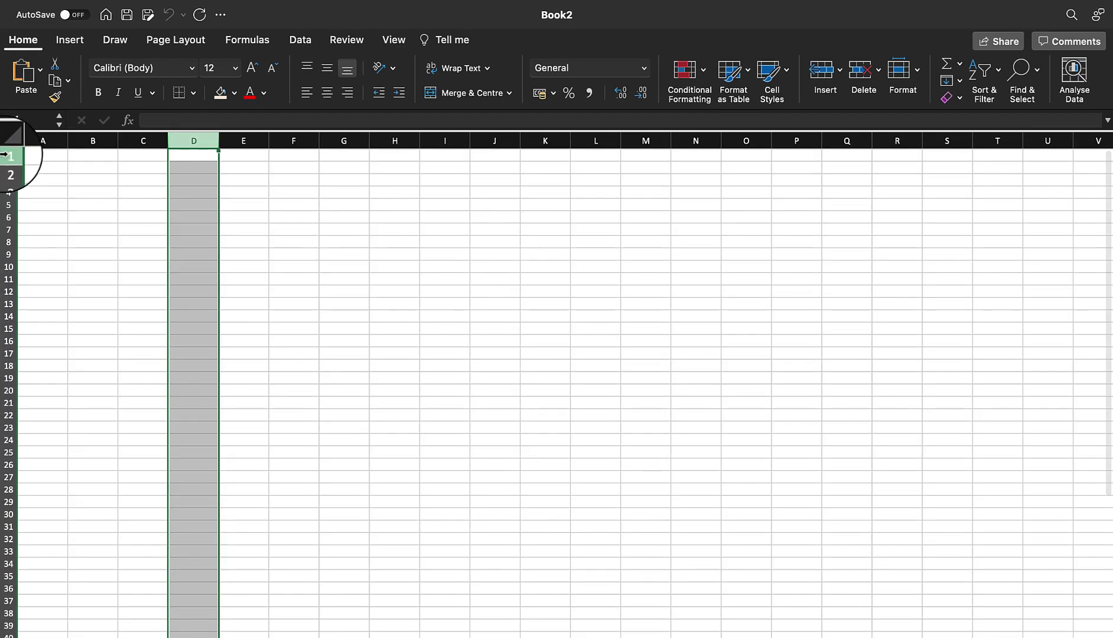
left_click(3, 148)
left_click(3, 161)
scroll(19, 216, "down", 20)
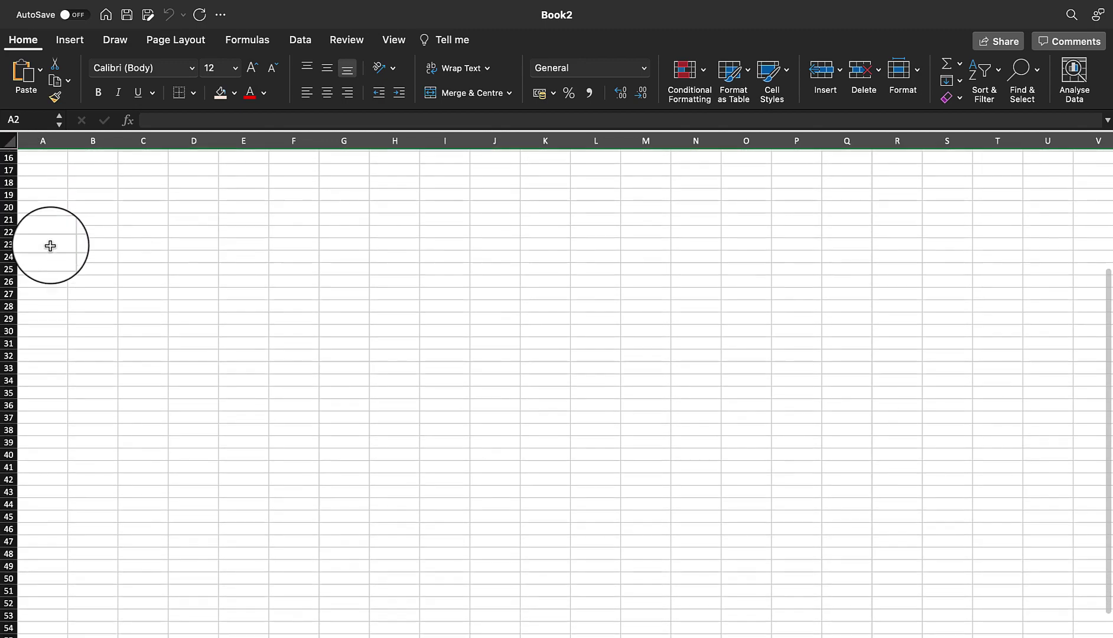
scroll(32, 268, "down", 20)
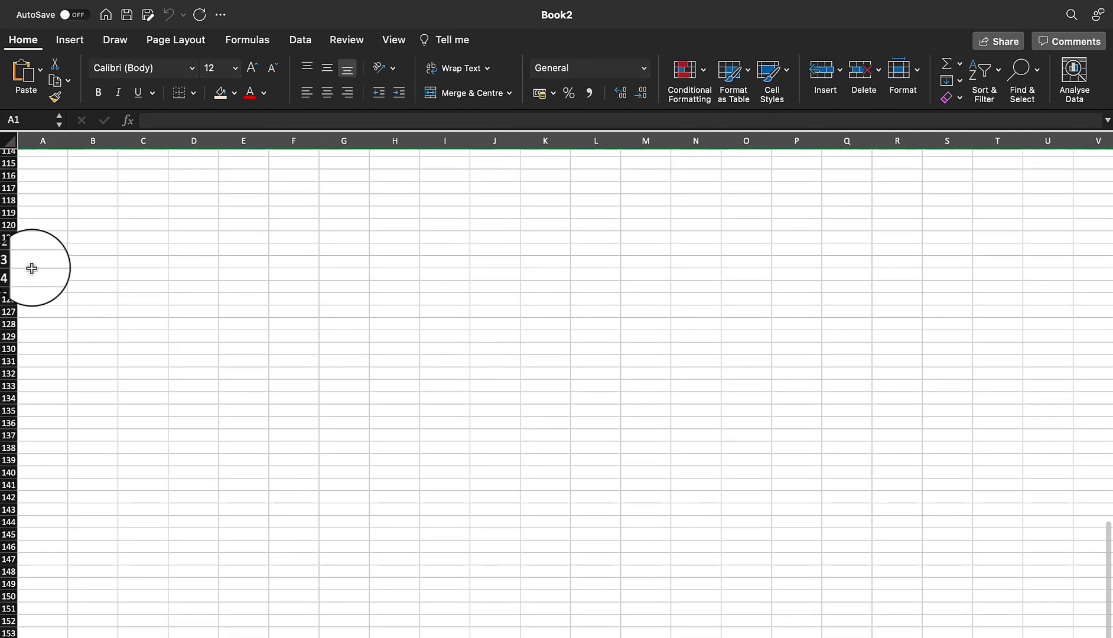
scroll(31, 268, "down", 10)
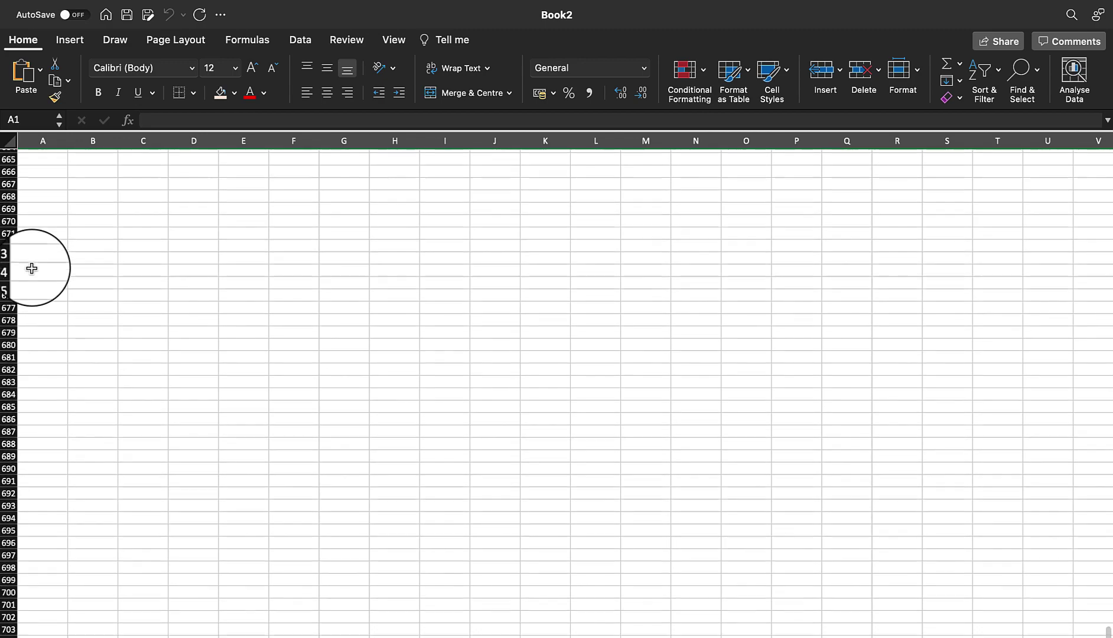
scroll(32, 268, "down", 4)
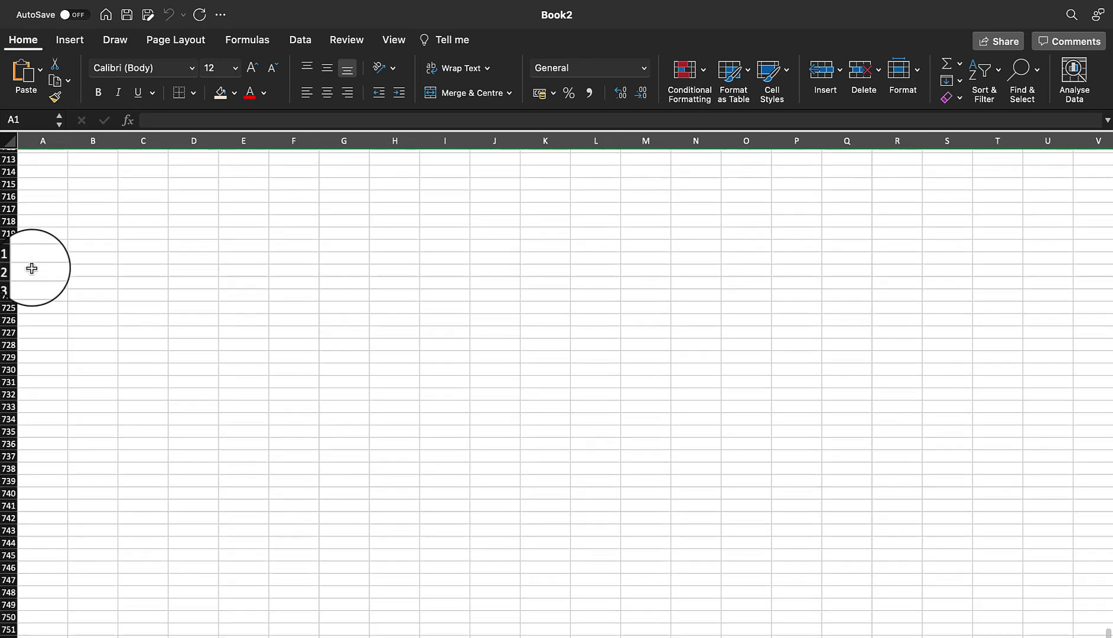
scroll(32, 269, "up", 10)
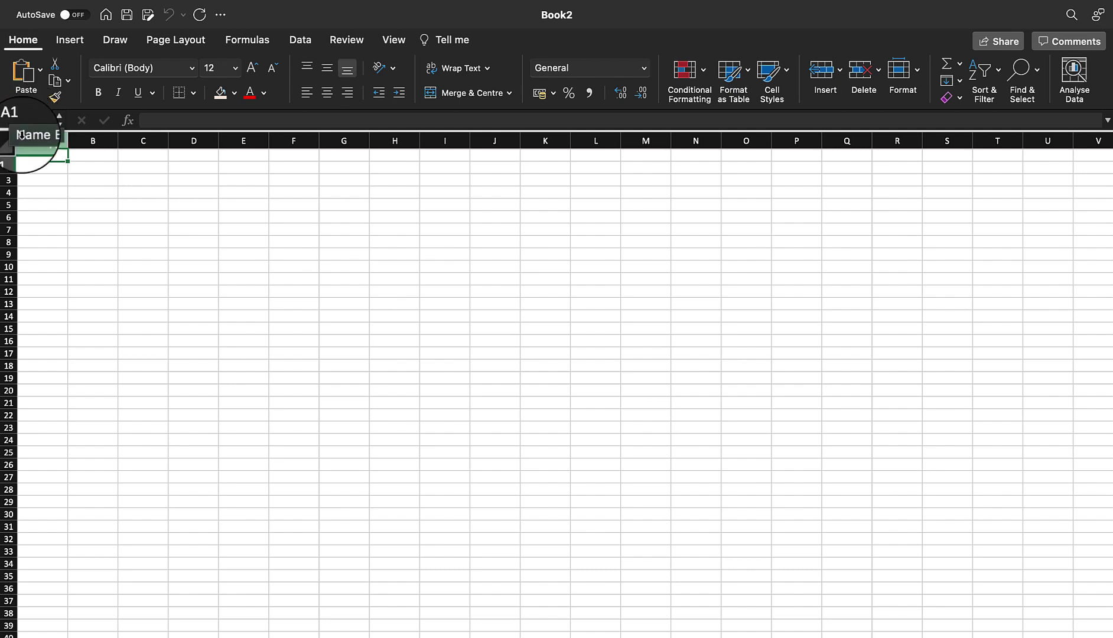
- Select cells B2, B6, C5, D5, D3, C8, A7 and B3 in turn
left_click(84, 170)
left_click(104, 212)
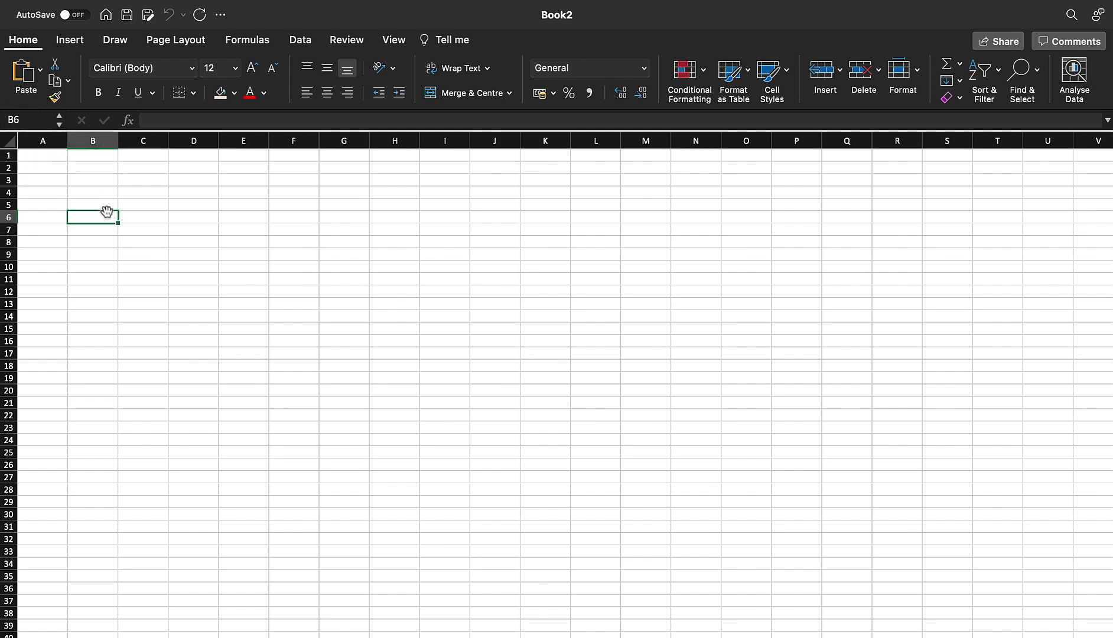
left_click(153, 205)
left_click(201, 203)
left_click(203, 176)
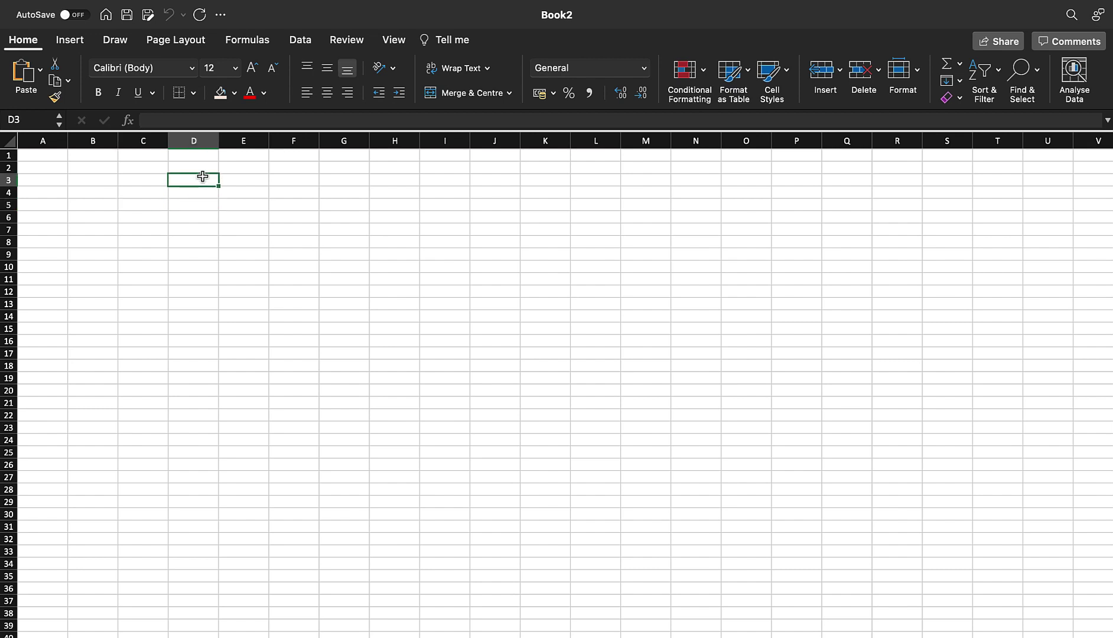
left_click(121, 242)
left_click(59, 231)
left_click(90, 179)
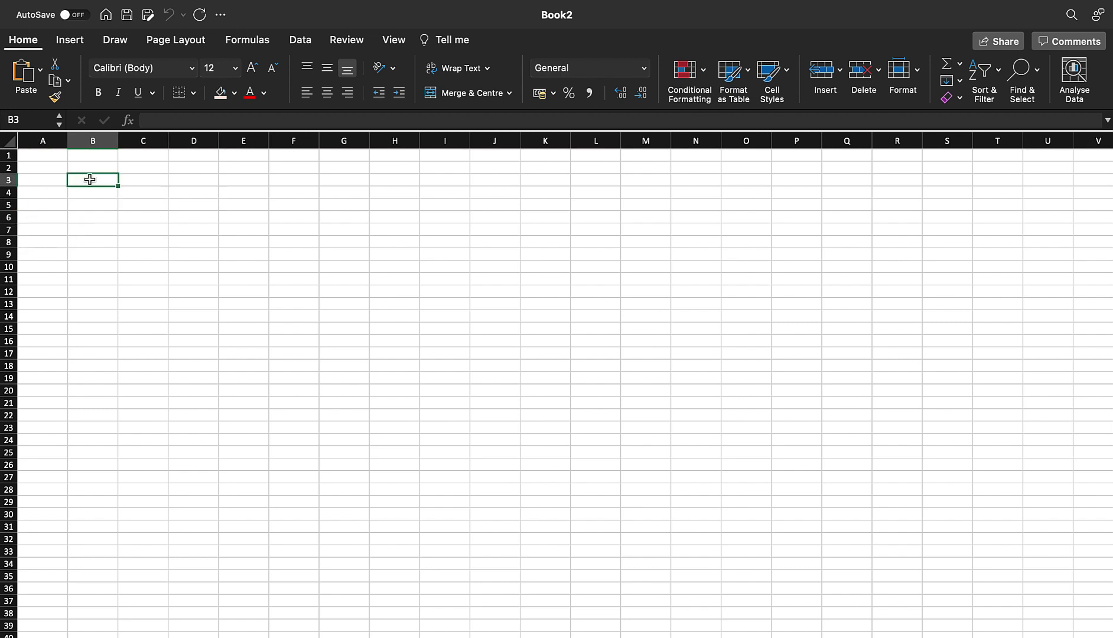
- Select the range B3:E8, then widen column A by dragging its border
left_click(249, 254, "shift")
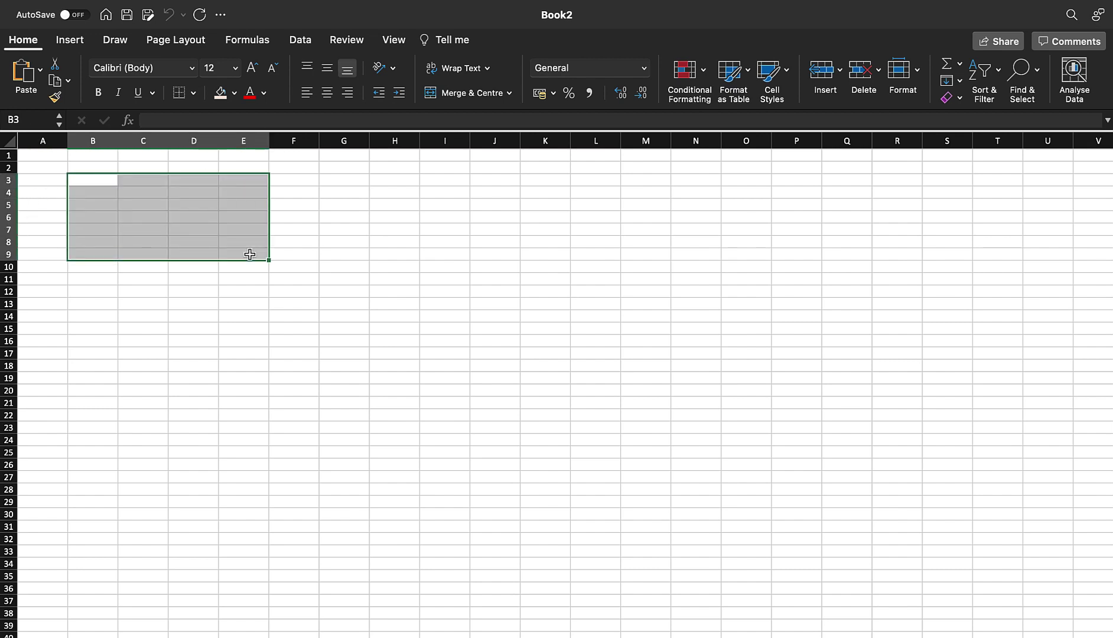
key("shift+Up")
left_click(99, 179)
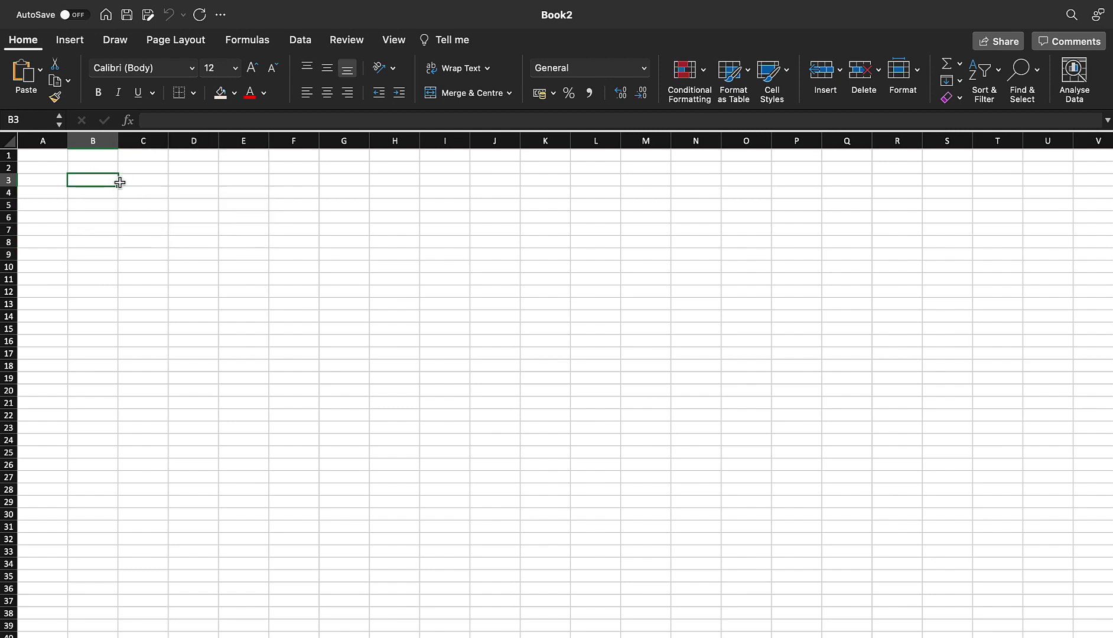
left_click(255, 242, "shift")
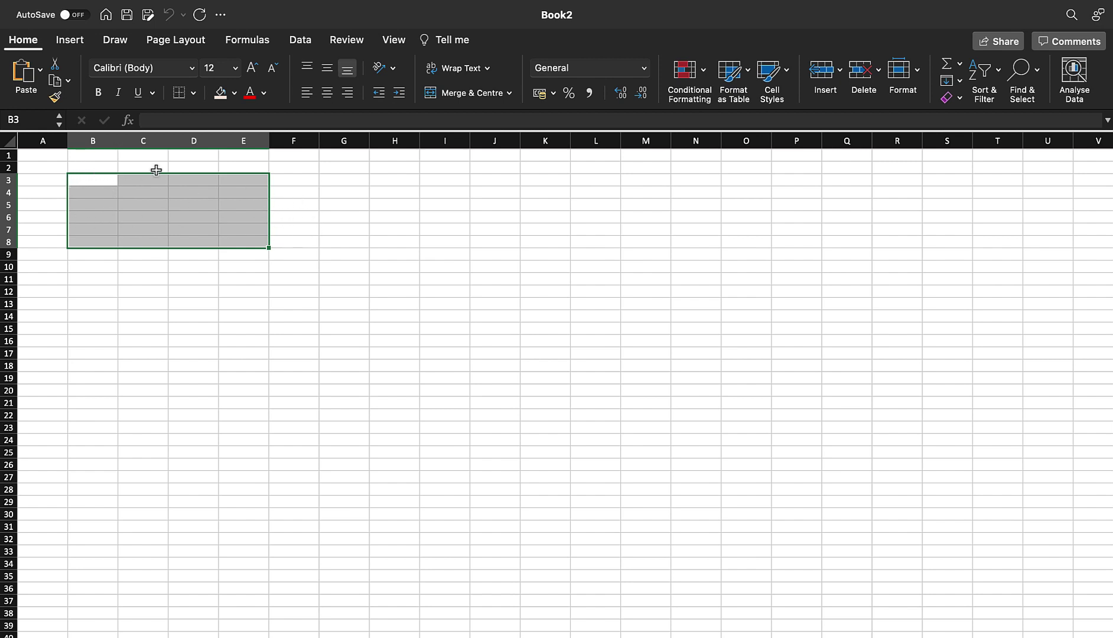
left_click(53, 157)
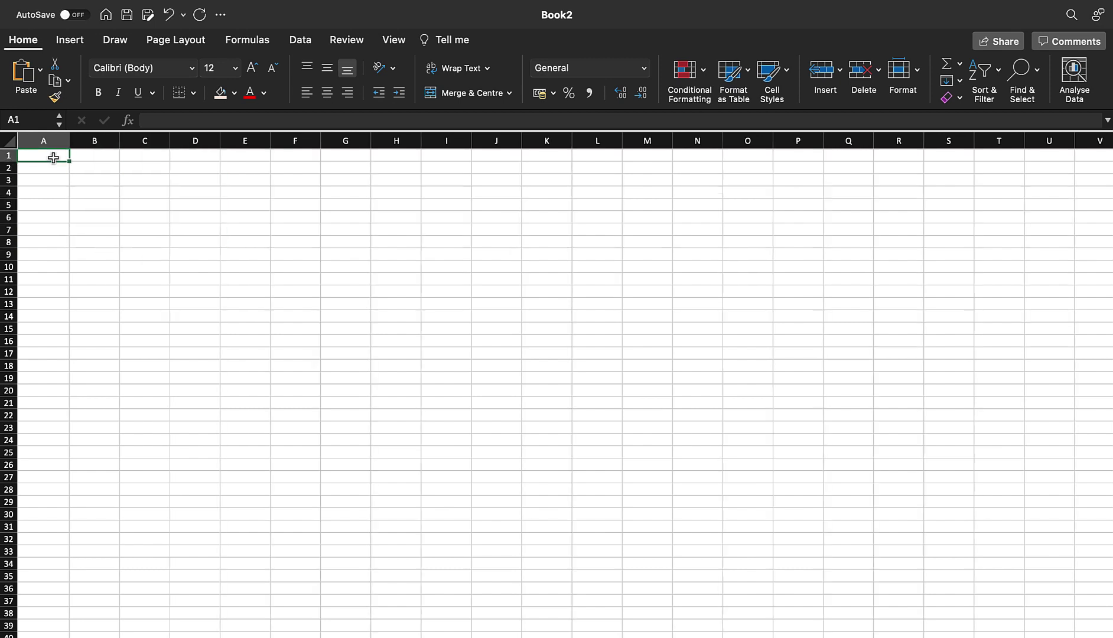
left_click_drag(69, 142, 120, 147)
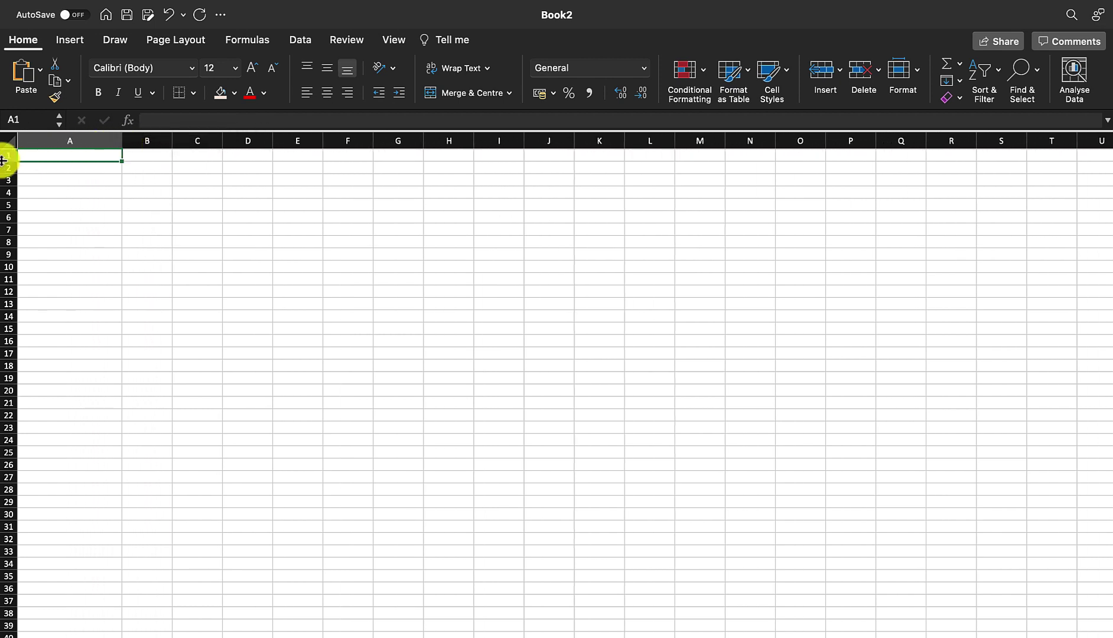
- Widen column A and enter the header Item_Name in A1
mouse_move(3, 162)
left_mouse_down()
mouse_move(3, 202)
mouse_move(8, 172)
mouse_move(7, 182)
left_mouse_up()
double_click(97, 161)
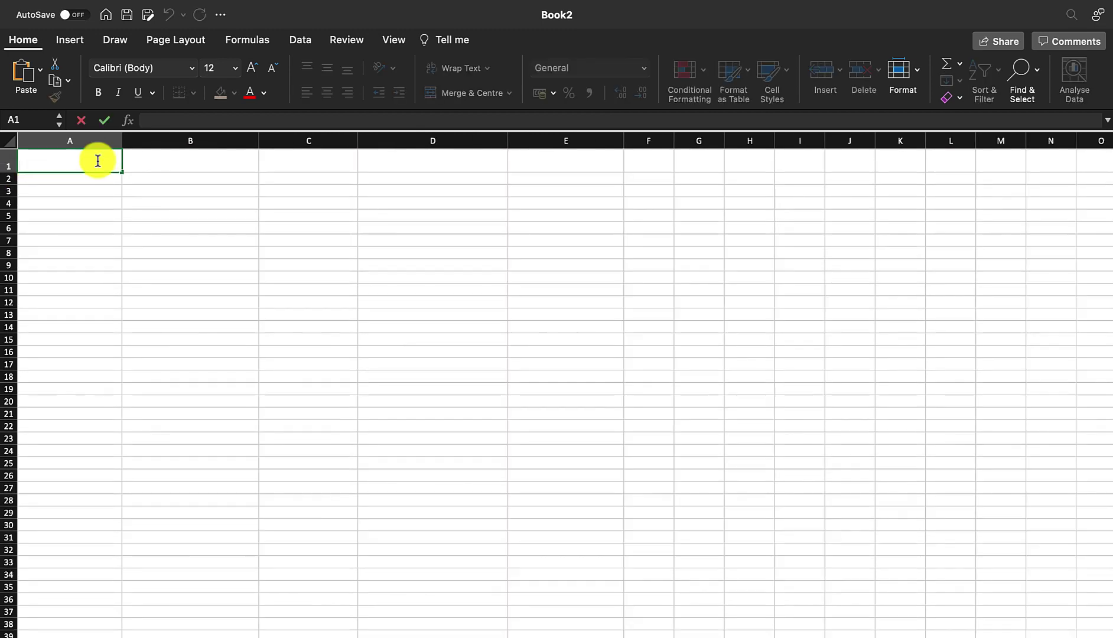
type("Item_nam")
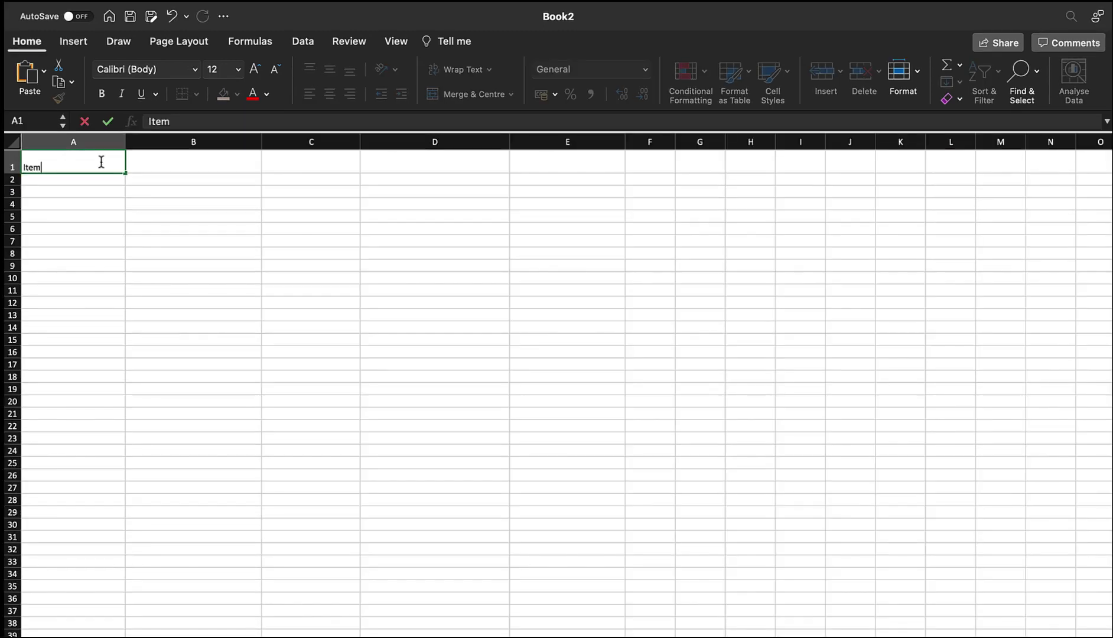
type("e")
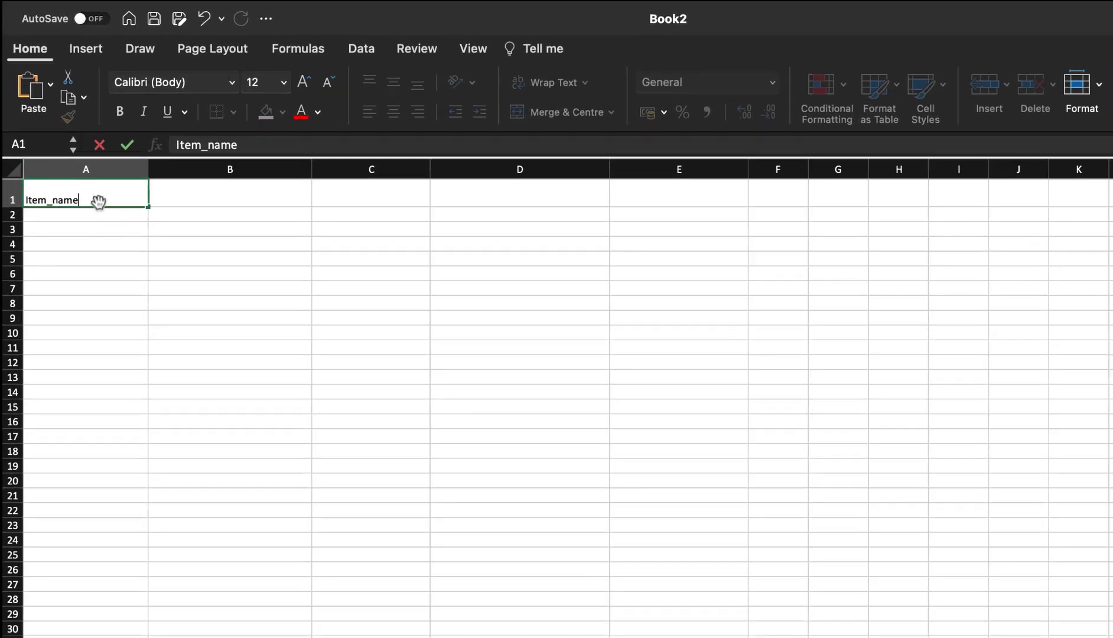
left_click(52, 168)
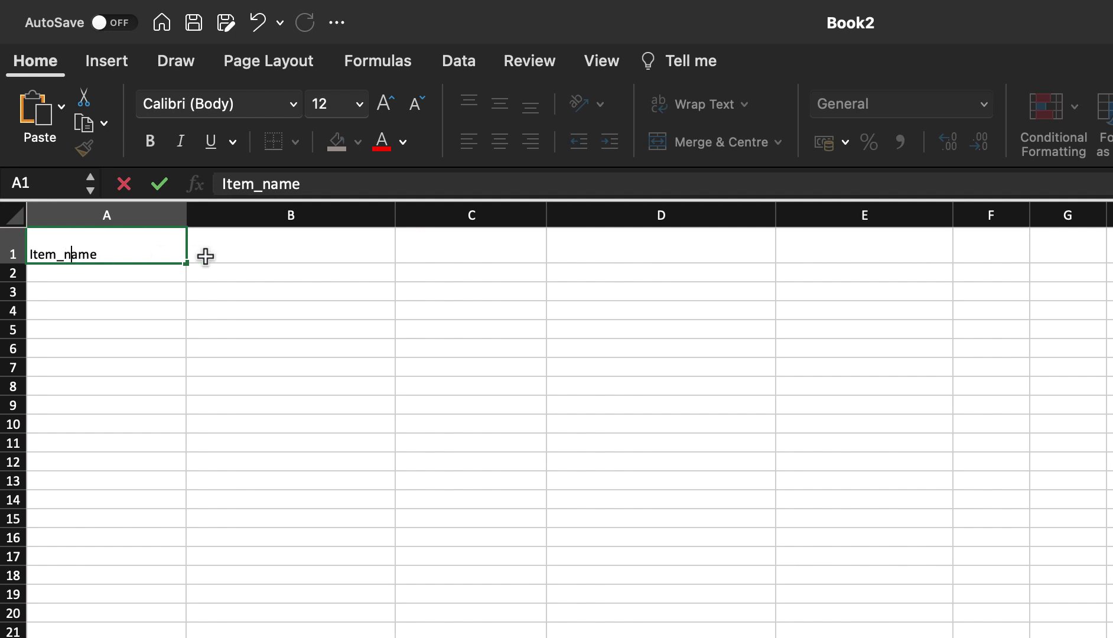
key("BackSpace")
type("N")
- Enter the headers Item Quantity, Item Price and Item Purchase Date in B1:D1
double_click(218, 255)
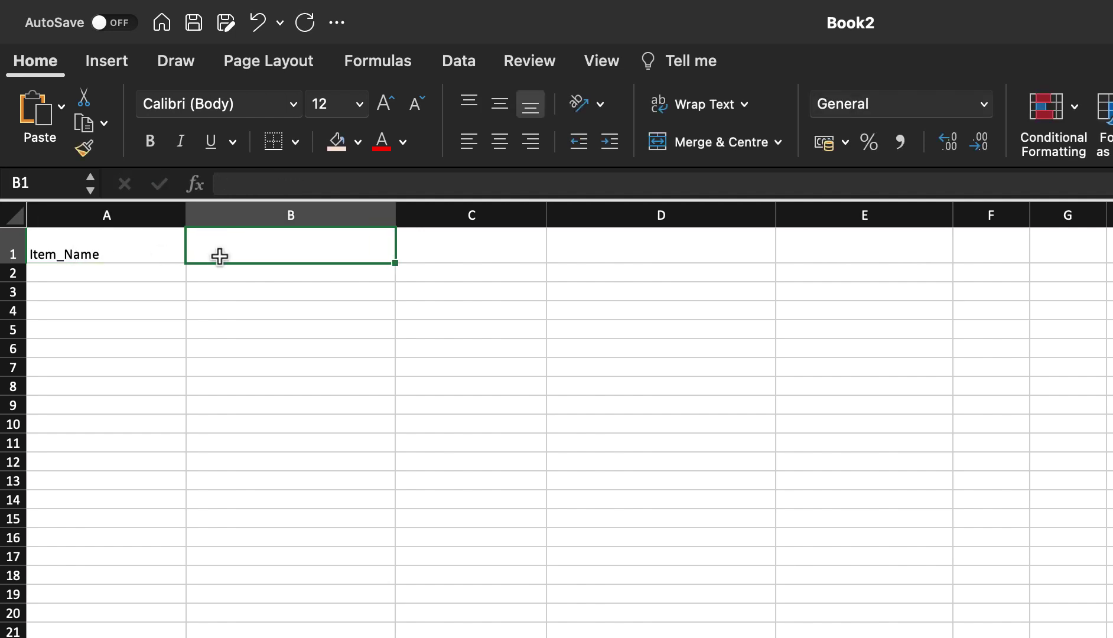
type("Item")
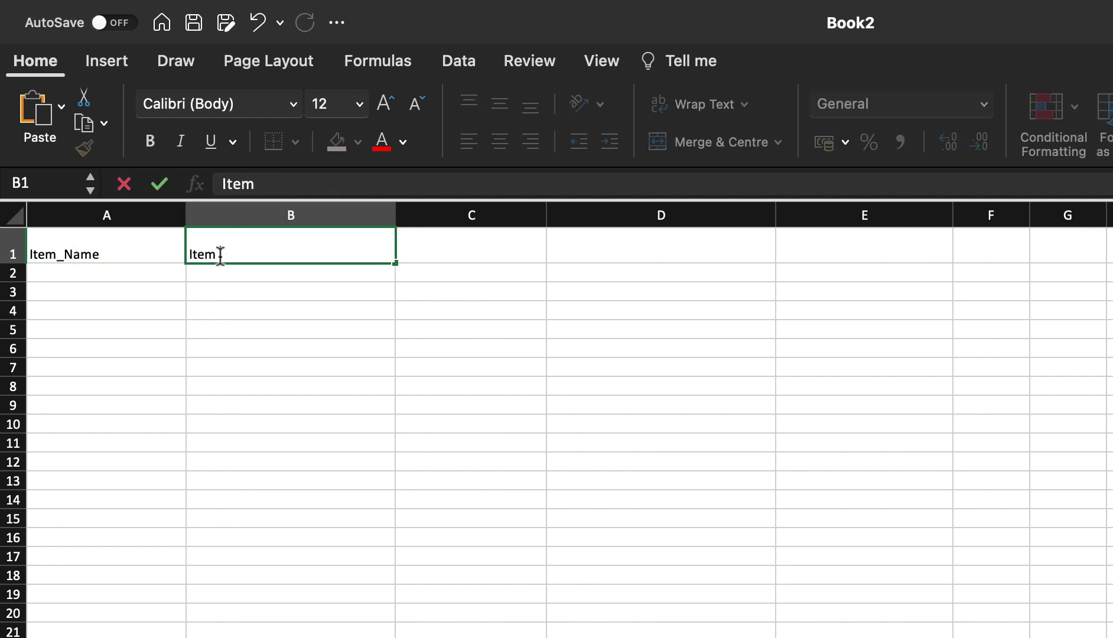
type(" Quantity")
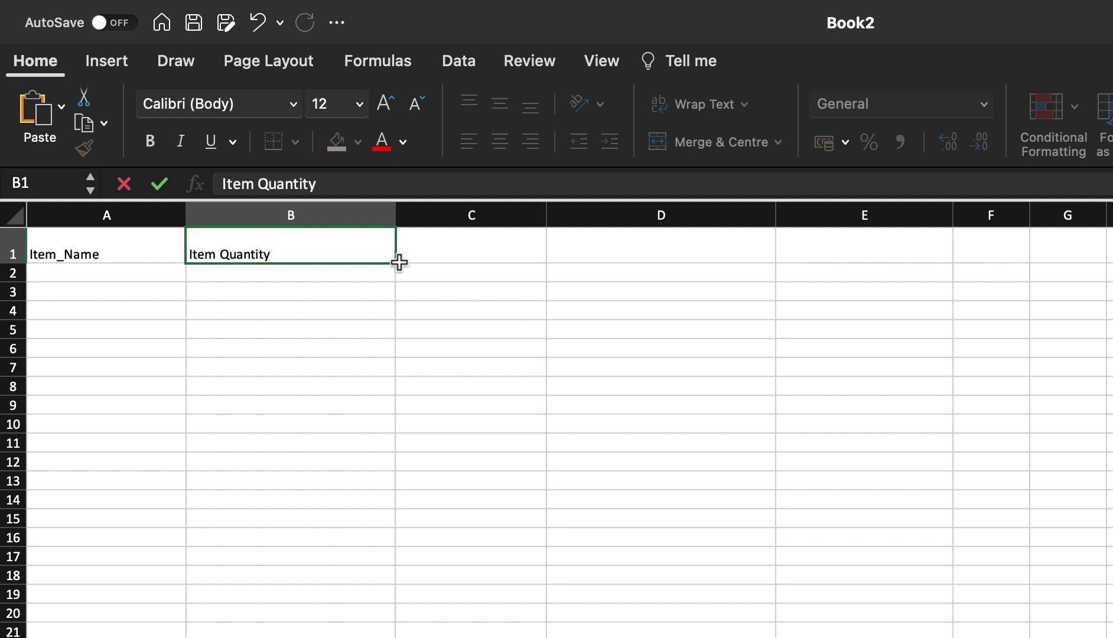
left_click(441, 262)
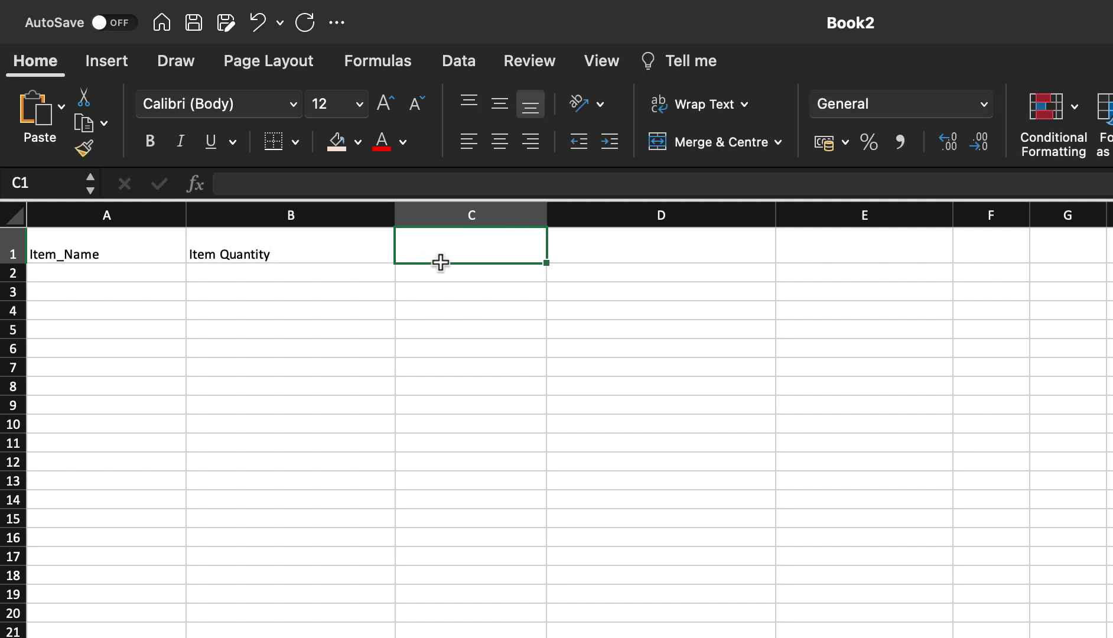
type("Item Proce")
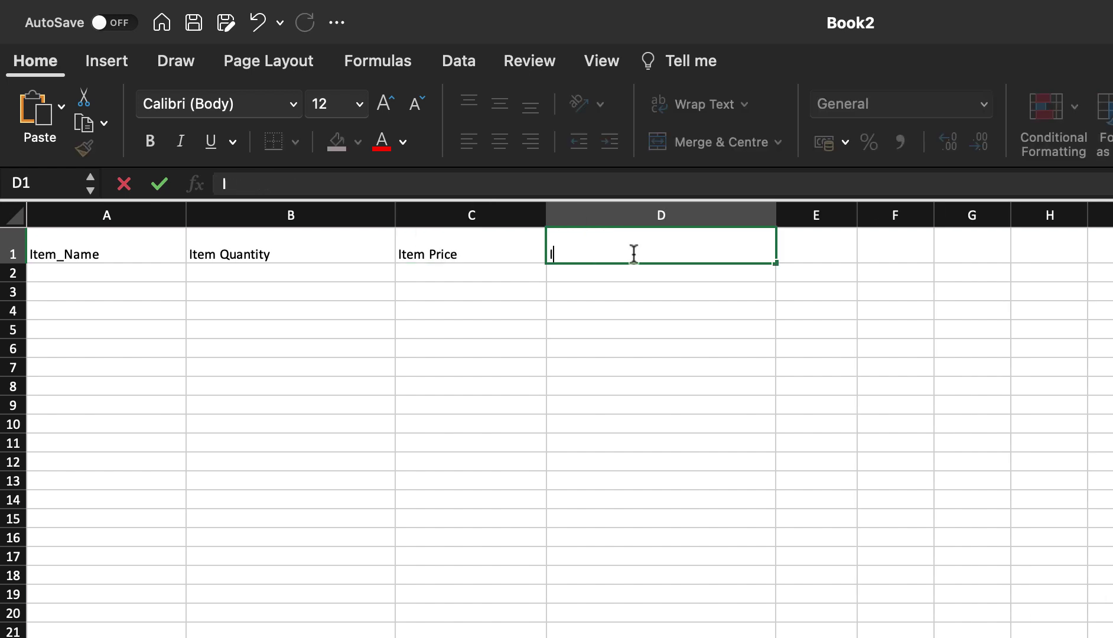
key("BackSpace")
type("Item Purchase Date")
key("Return")
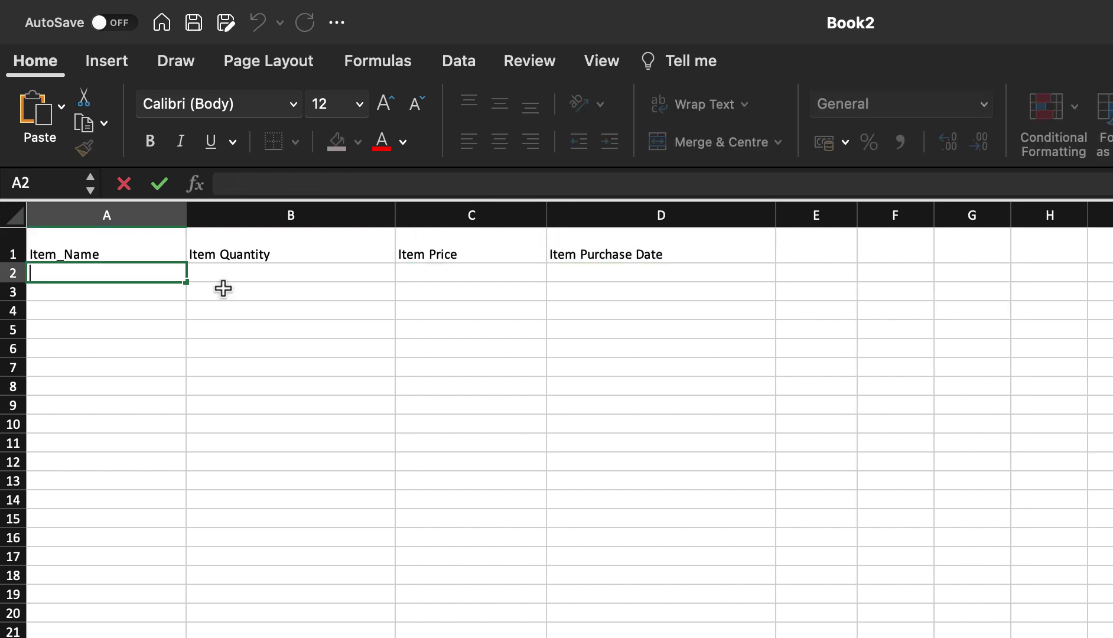
- Enter Item_A in A2 and Item_B in A3
type("Item_A")
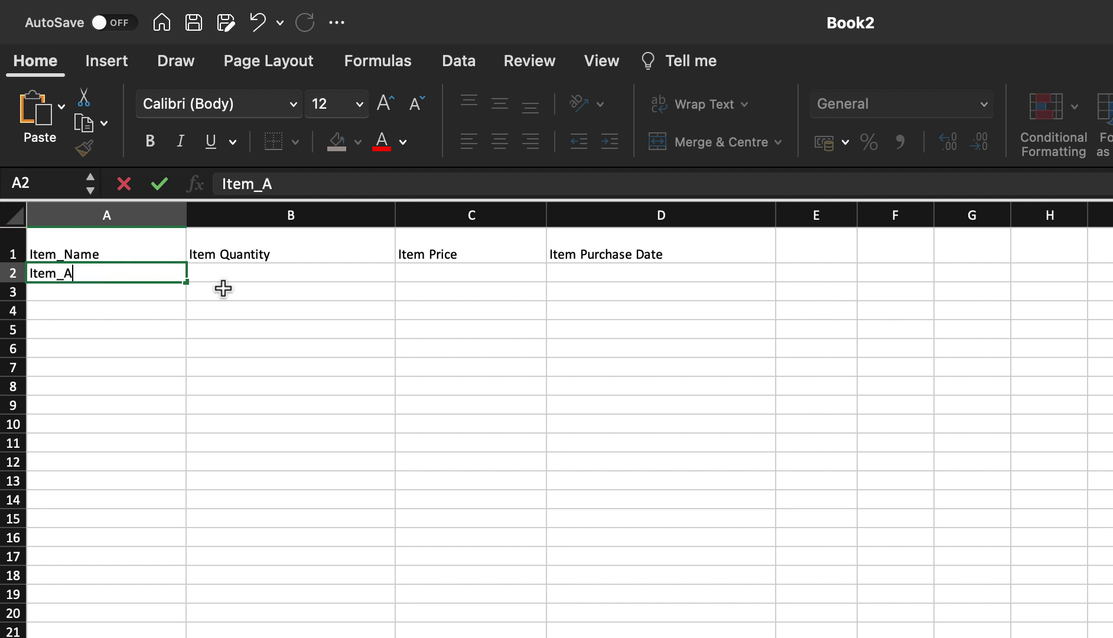
key("Return")
left_click(152, 271)
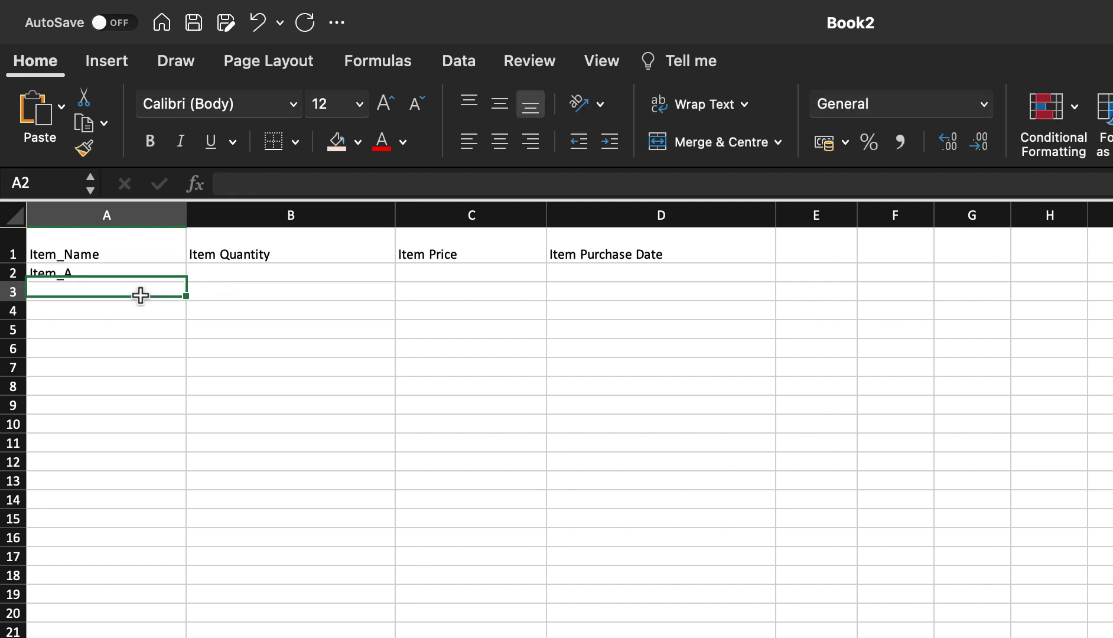
double_click(142, 293)
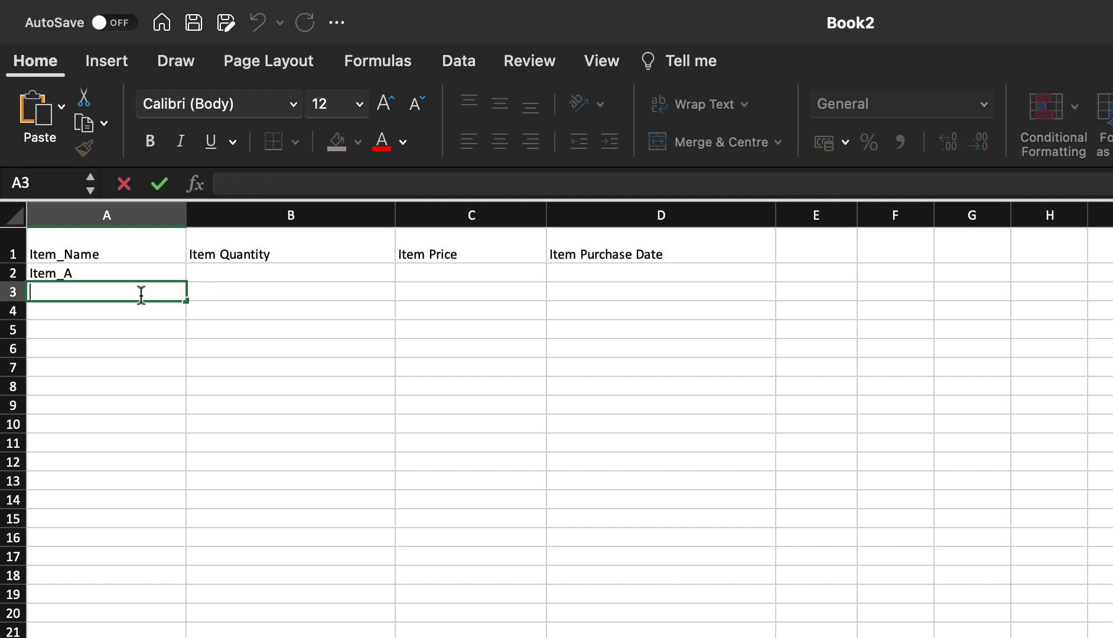
type("Item")
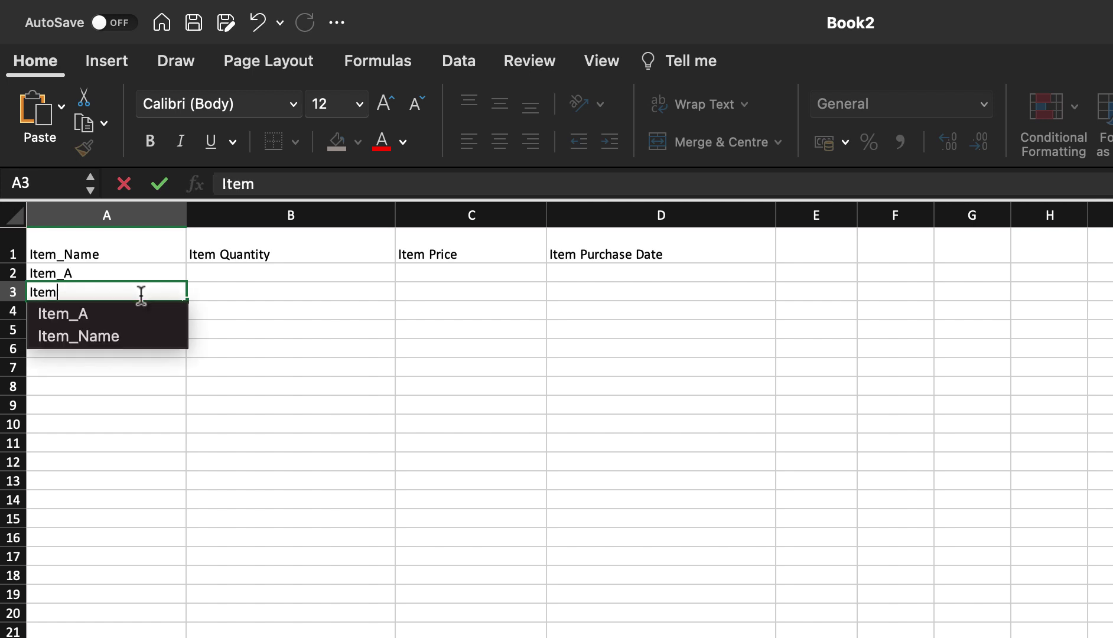
type("s")
key("BackSpace")
type("_B")
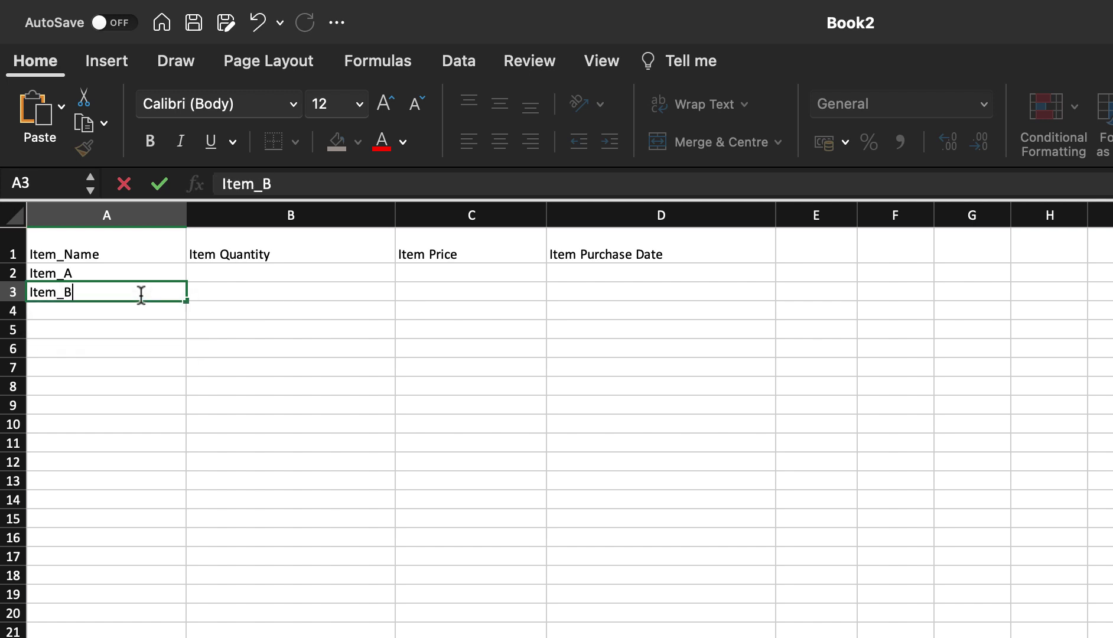
left_click(155, 273)
left_click(157, 311)
left_click_drag(159, 273, 165, 296)
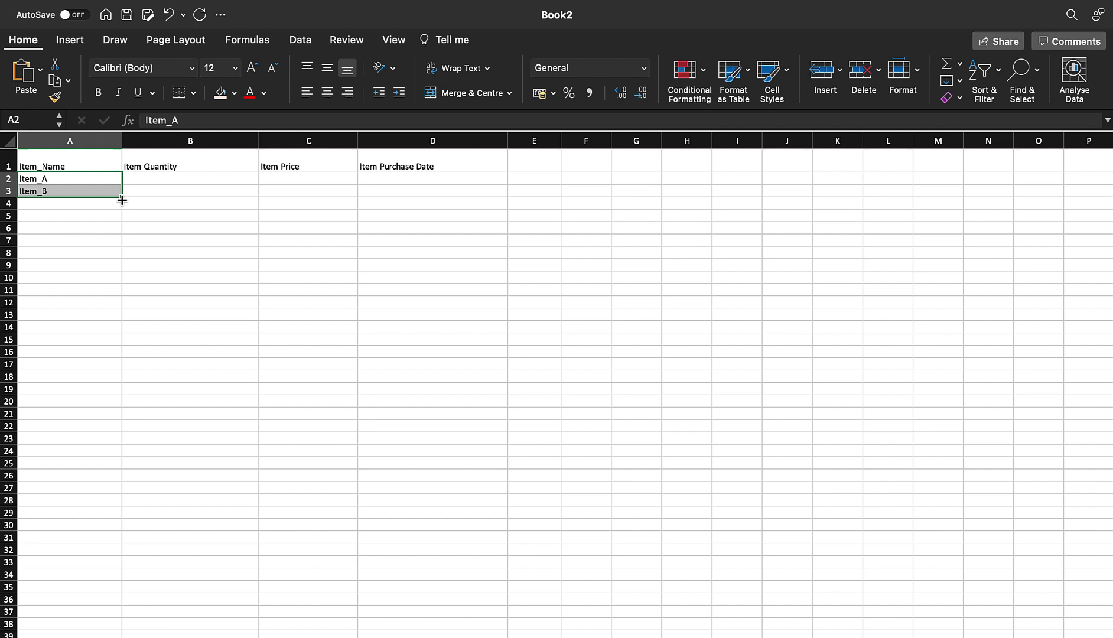
- Enter Item_C, Item_D, Item_E and Item_F in A4:A7
left_click(89, 202)
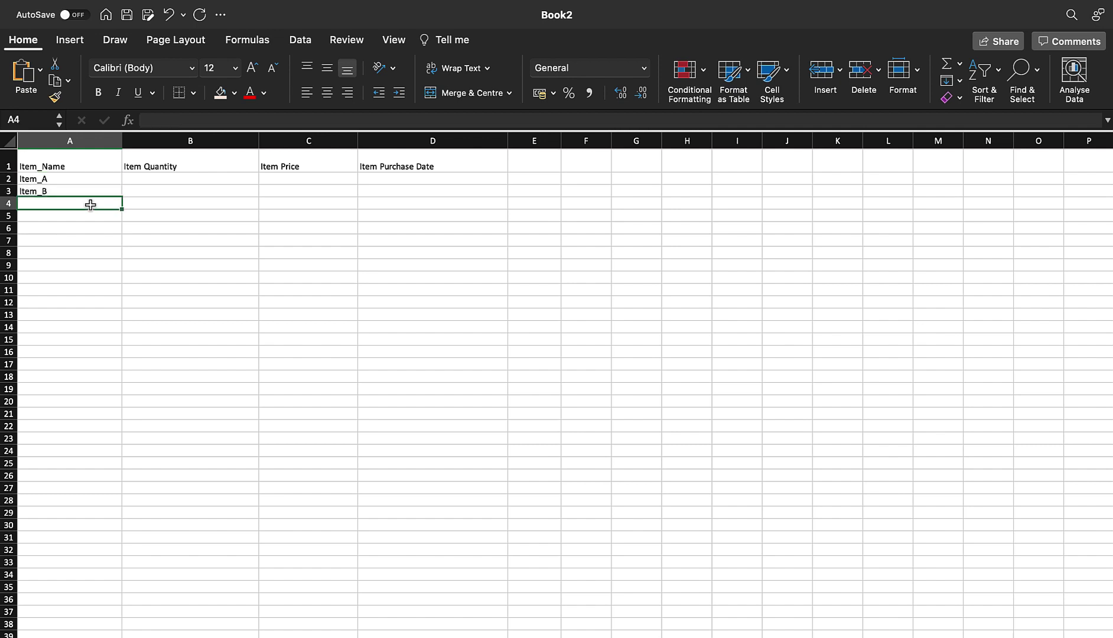
type("Item_C")
key("Return")
type("Item_D")
key("Return")
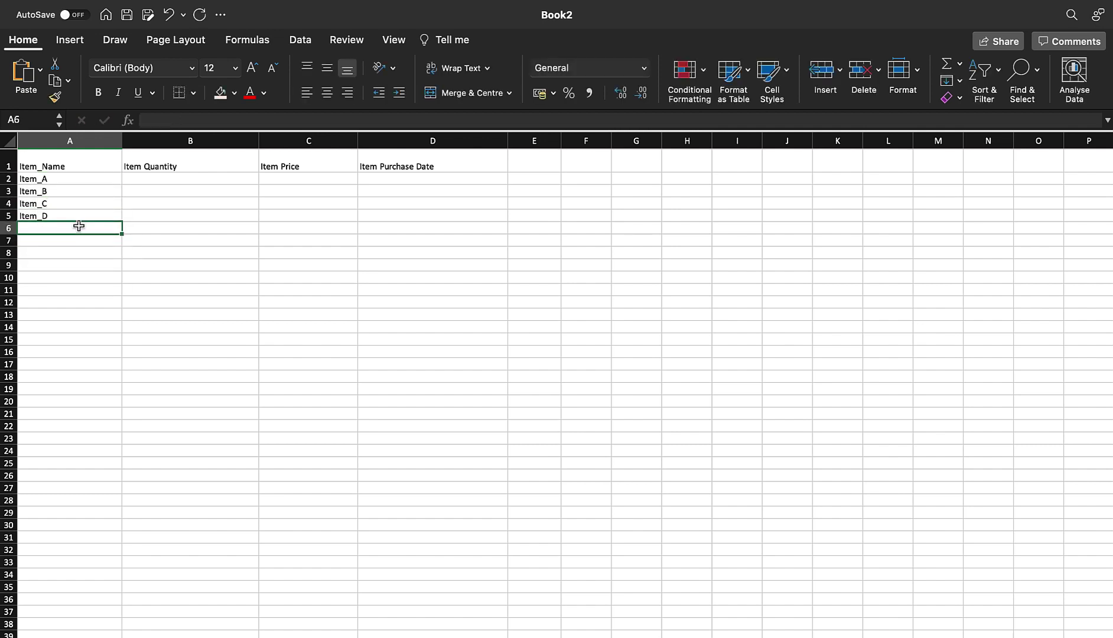
type("Item_E")
key("Return")
type("Item_F")
left_click(96, 207)
- Enter quantities 1, 4, 2, 5, 2, 2 in B2:B7 and prices 34, 45, 56, 34, 90, 90 in C2:C7
left_click(154, 179)
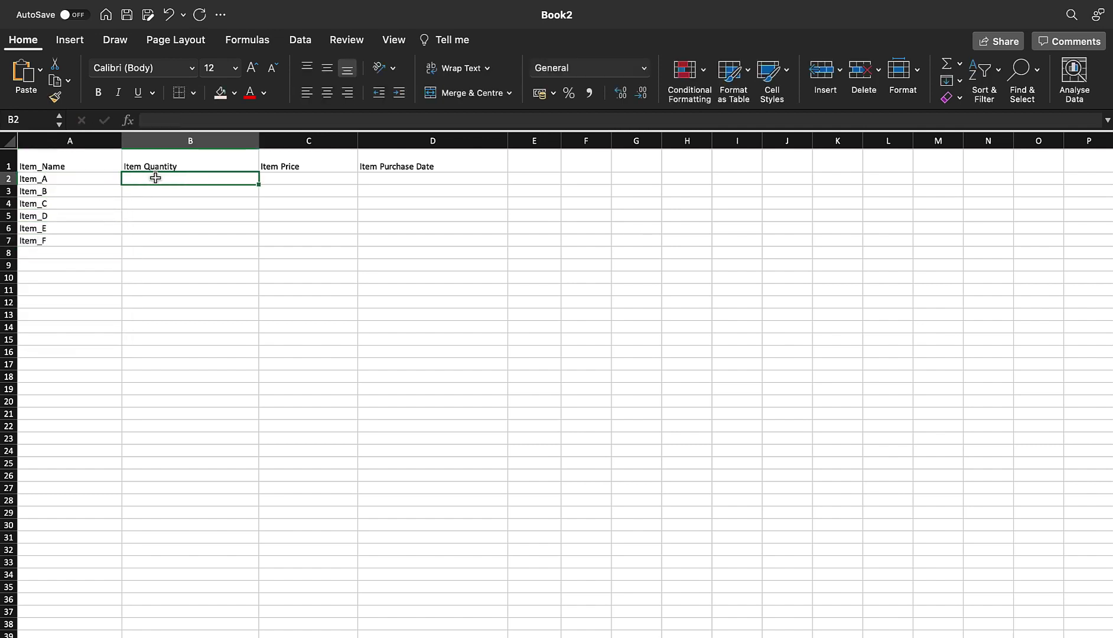
type("1 4 2 5 2 2")
left_click(318, 180)
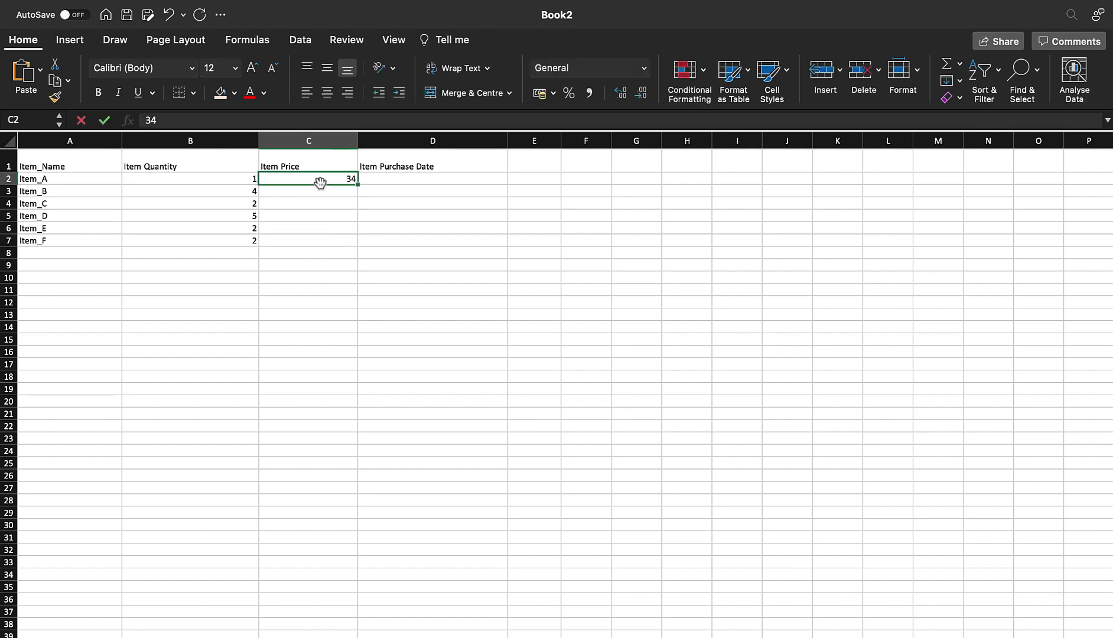
type("34 45 56 34 90 90")
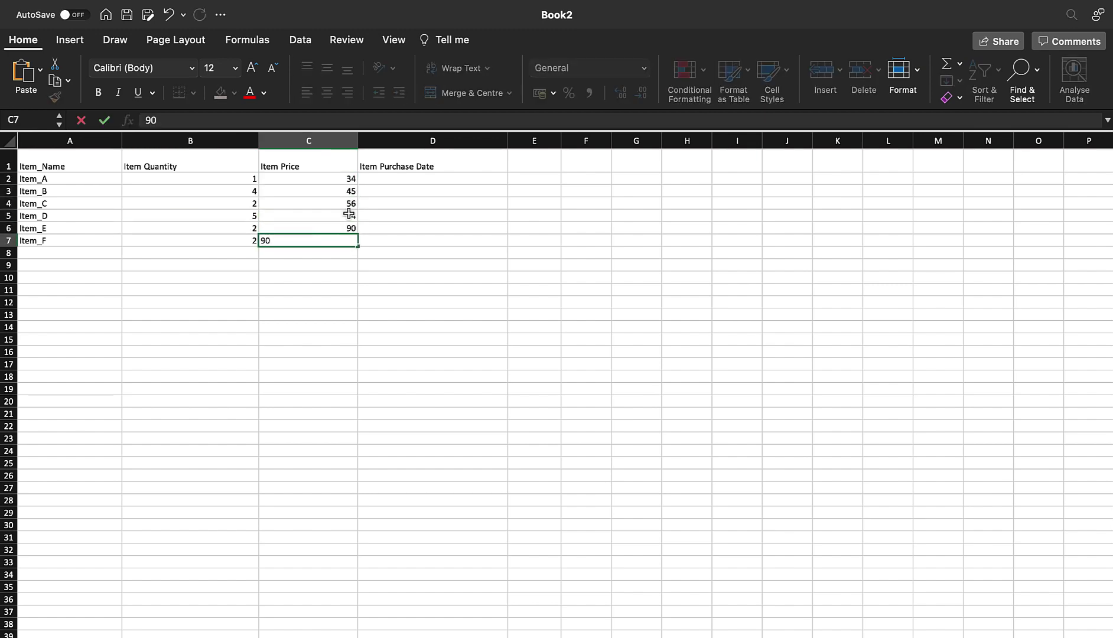
left_click(397, 179)
- Enter 12-11-21 in D2 and copy that date into D4 and D7
type("12-11-21")
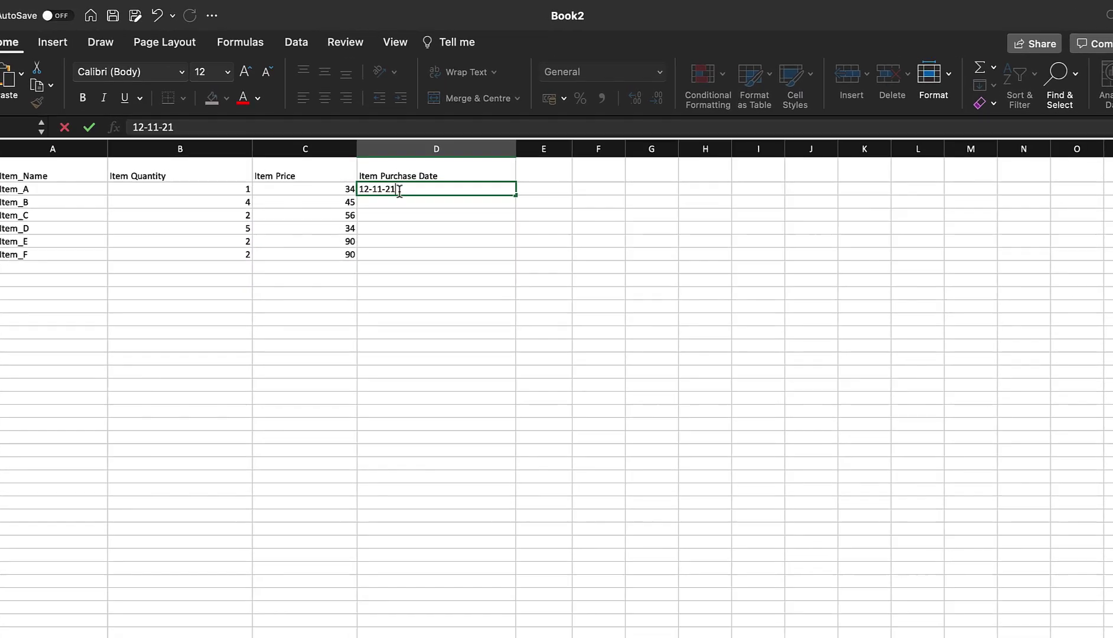
key("Return")
left_click(398, 179)
key("super+c")
left_click(455, 203)
key("super+v")
left_click(456, 240)
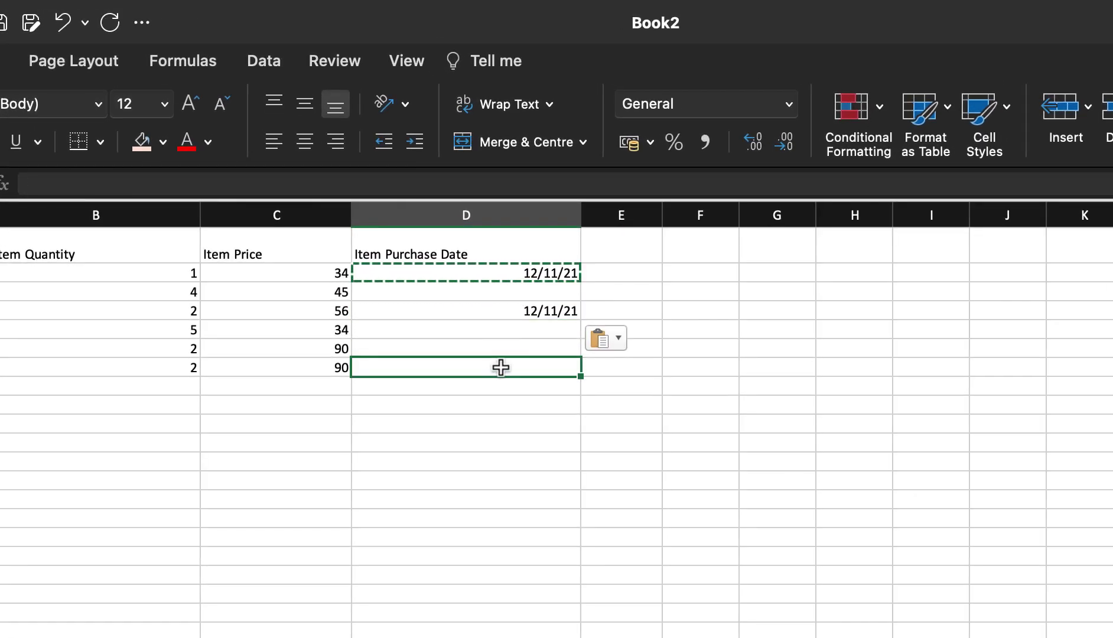
key("super+v")
- Fill D3 with the next day, 13/11/21, from D2 and check the dates
left_click(564, 277)
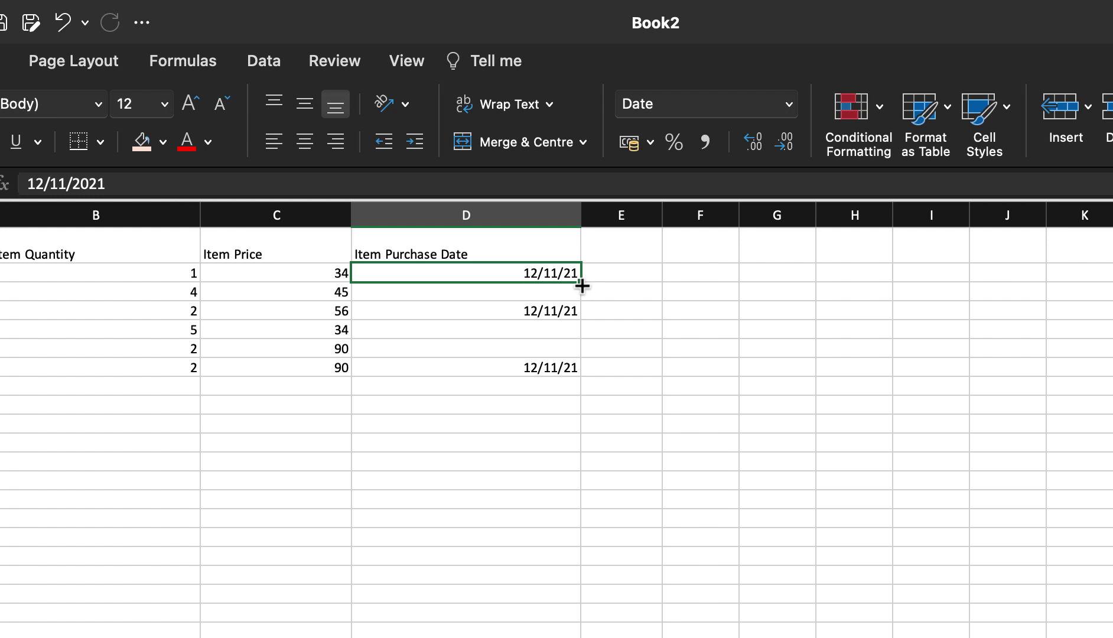
left_click_drag(582, 286, 579, 302)
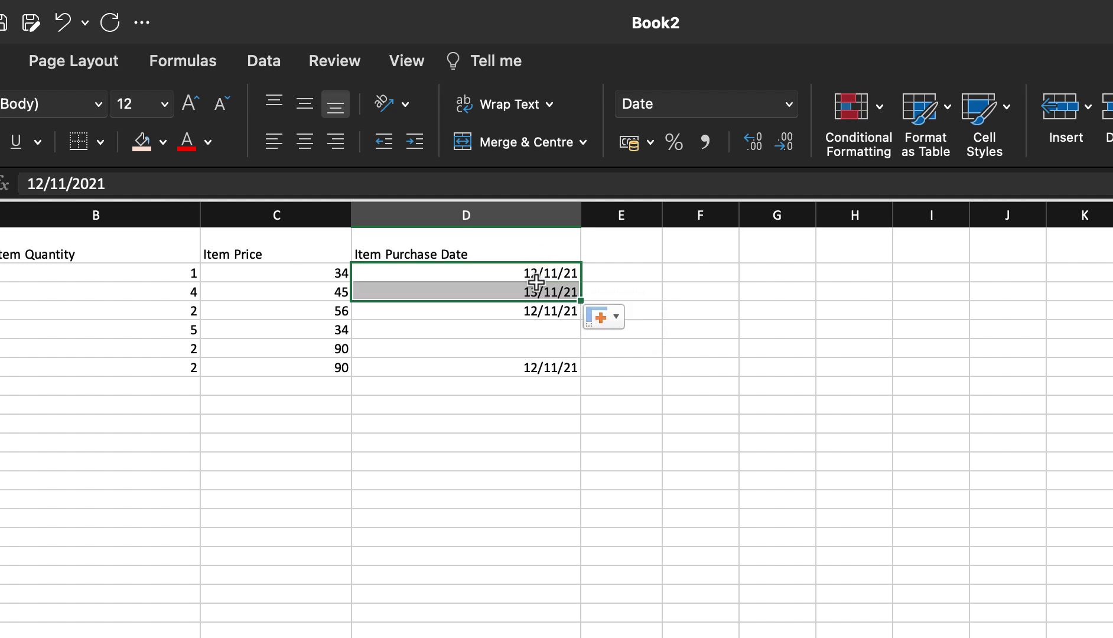
left_click(508, 274)
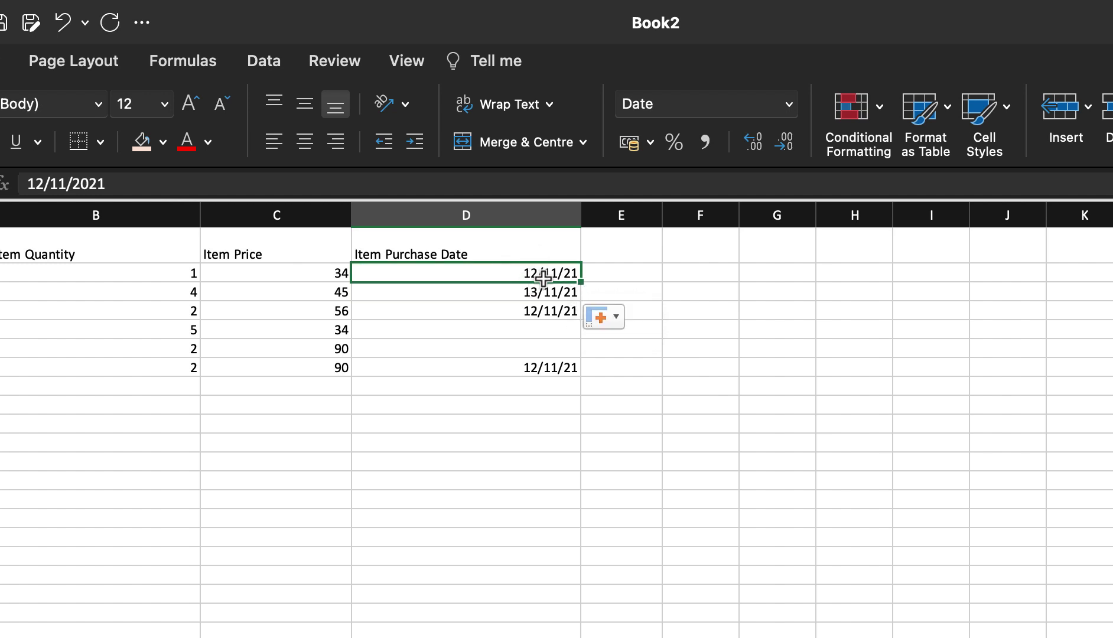
left_click(513, 292)
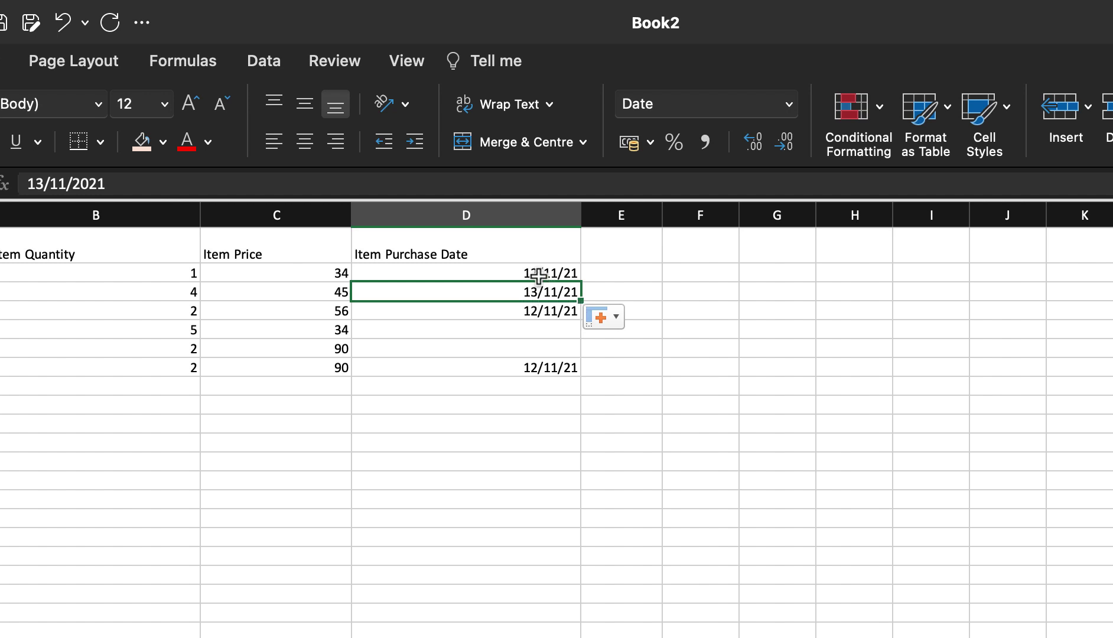
left_click(539, 275)
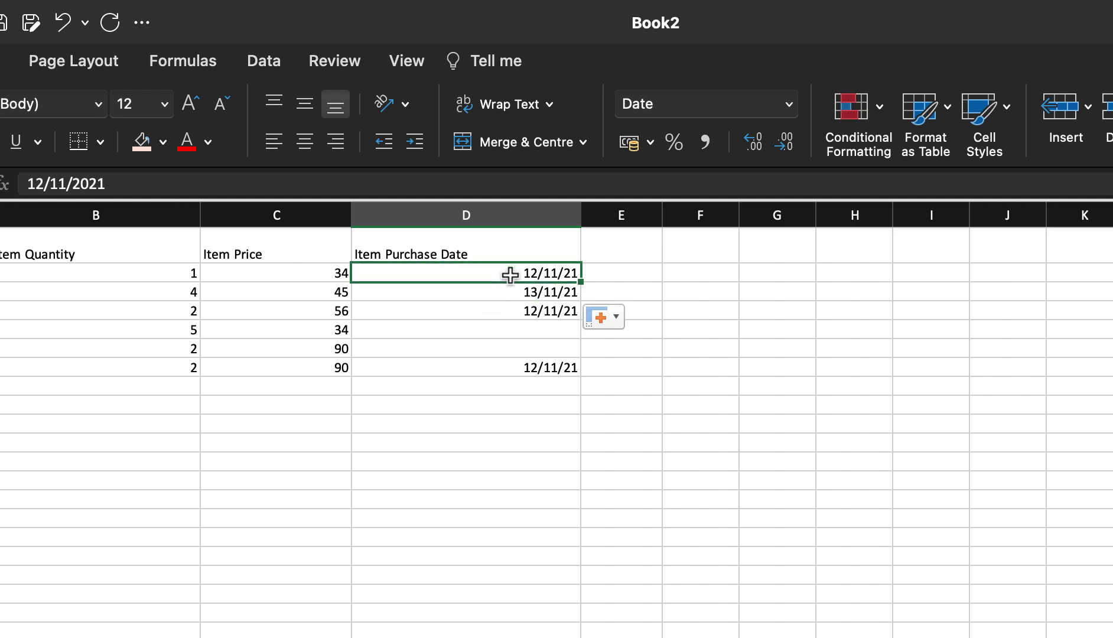
left_click(544, 293)
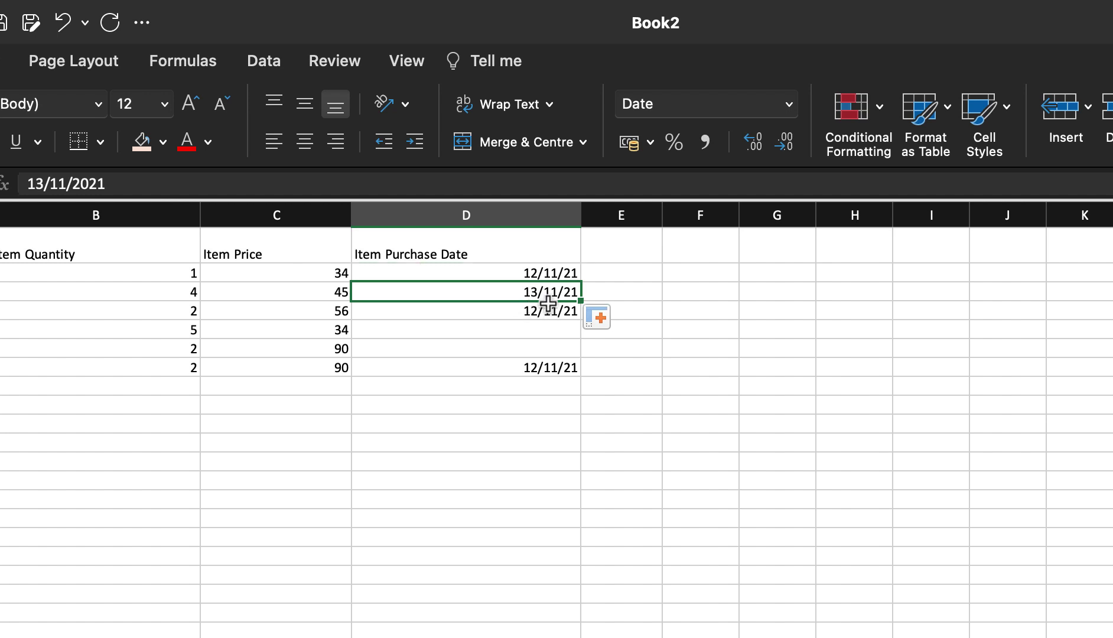
left_click(570, 313)
left_click(579, 328)
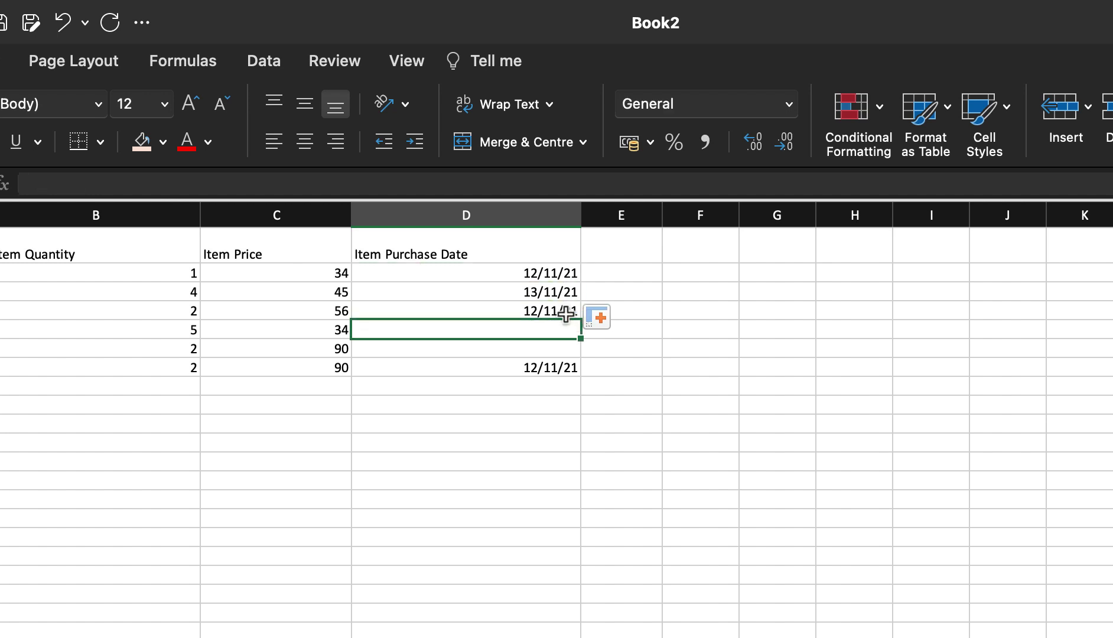
left_click(567, 315)
- Fill D5:D6 with 13/11/21 and 14/11/21, and extend a daily series below D7 to 07/12/21
left_click_drag(581, 323, 577, 355)
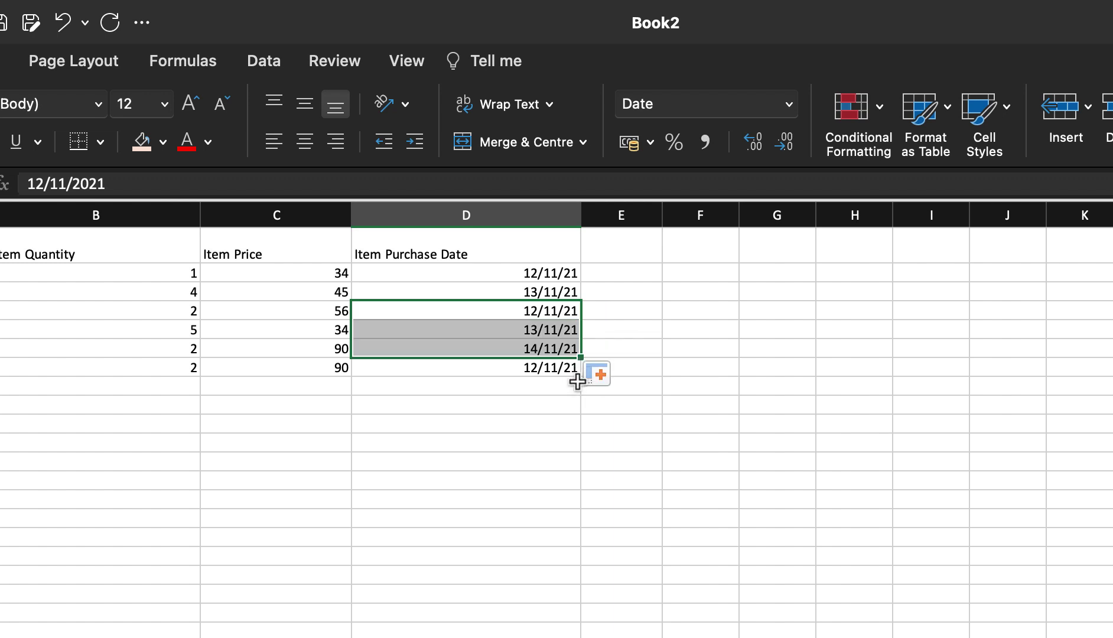
left_click(574, 371)
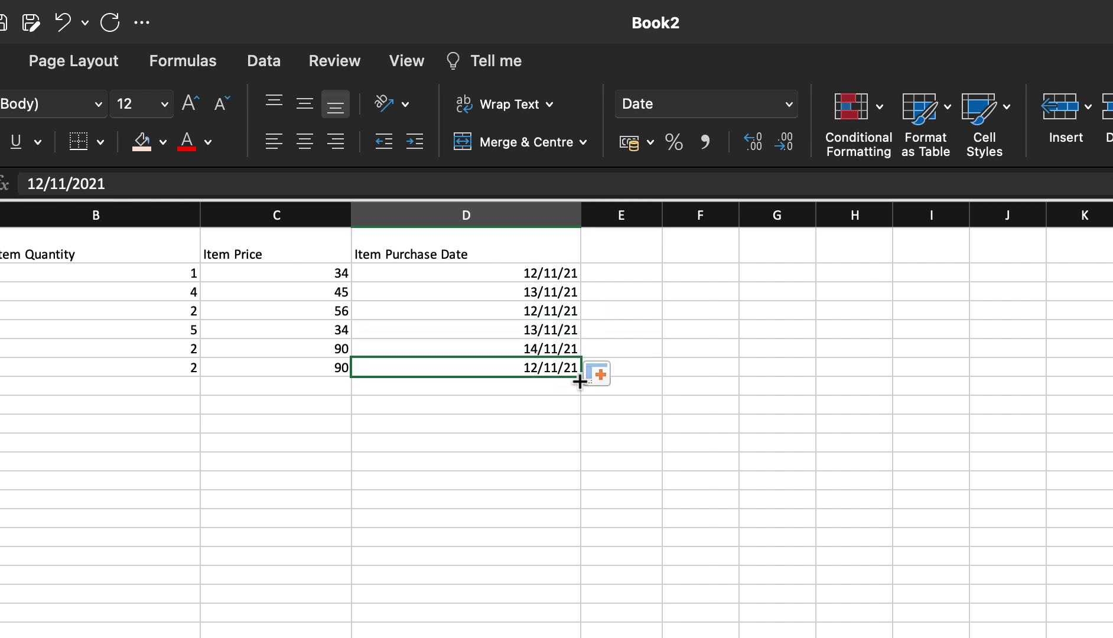
left_click_drag(579, 381, 579, 532)
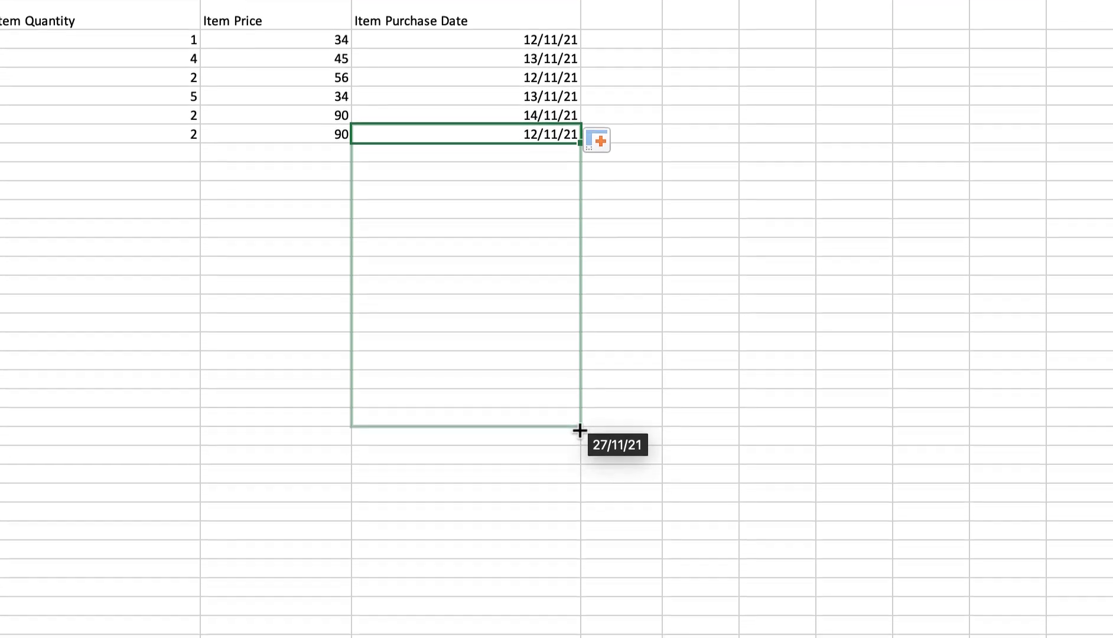
left_click_drag(579, 431, 585, 493)
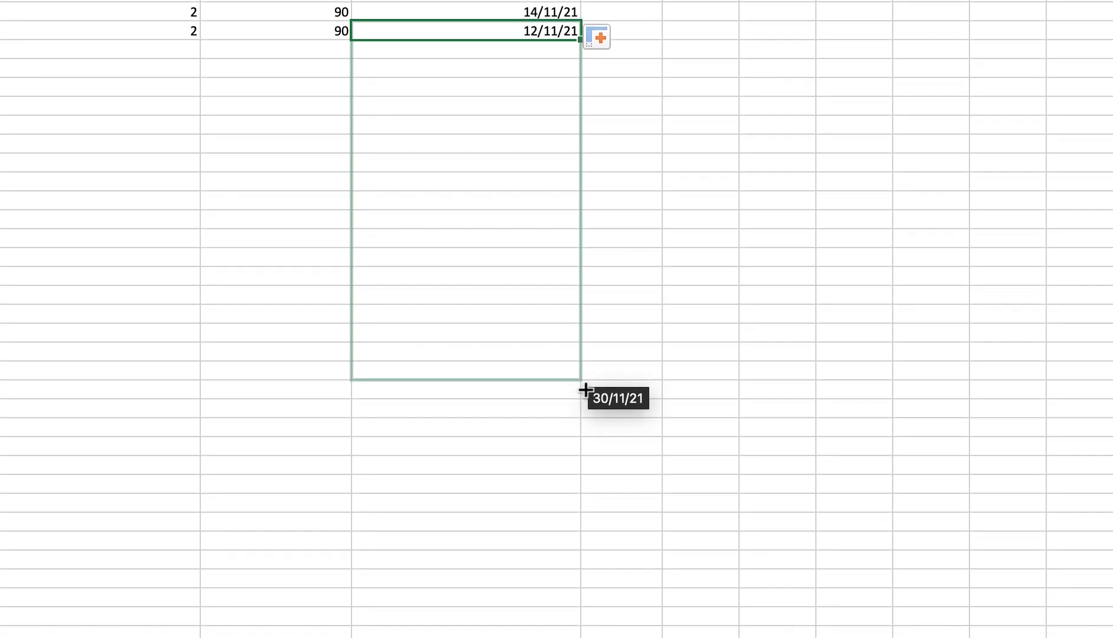
left_click_drag(585, 389, 597, 509)
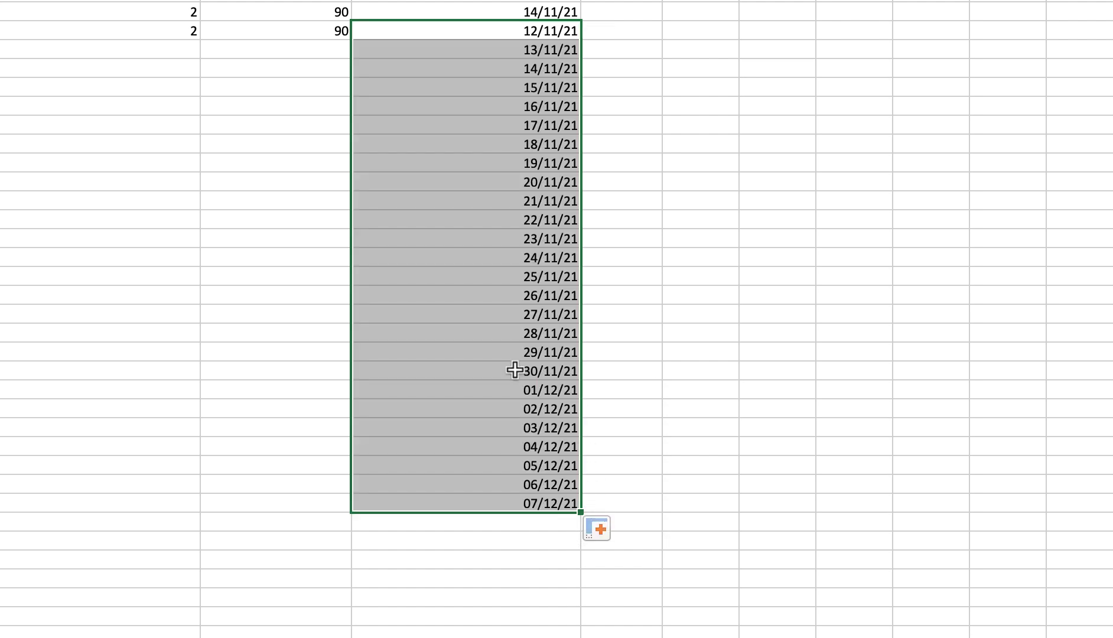
left_click(509, 371)
left_click(506, 397)
left_click(548, 375)
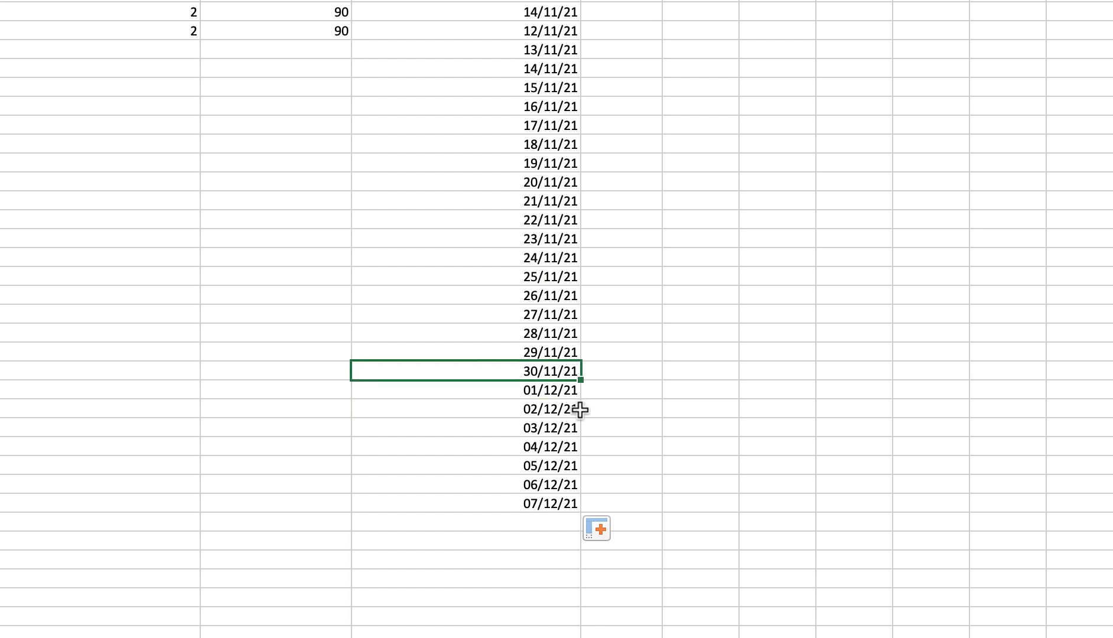
left_click(532, 393)
- Select the extra dates below the table and undo the fill
left_click(570, 507, "shift")
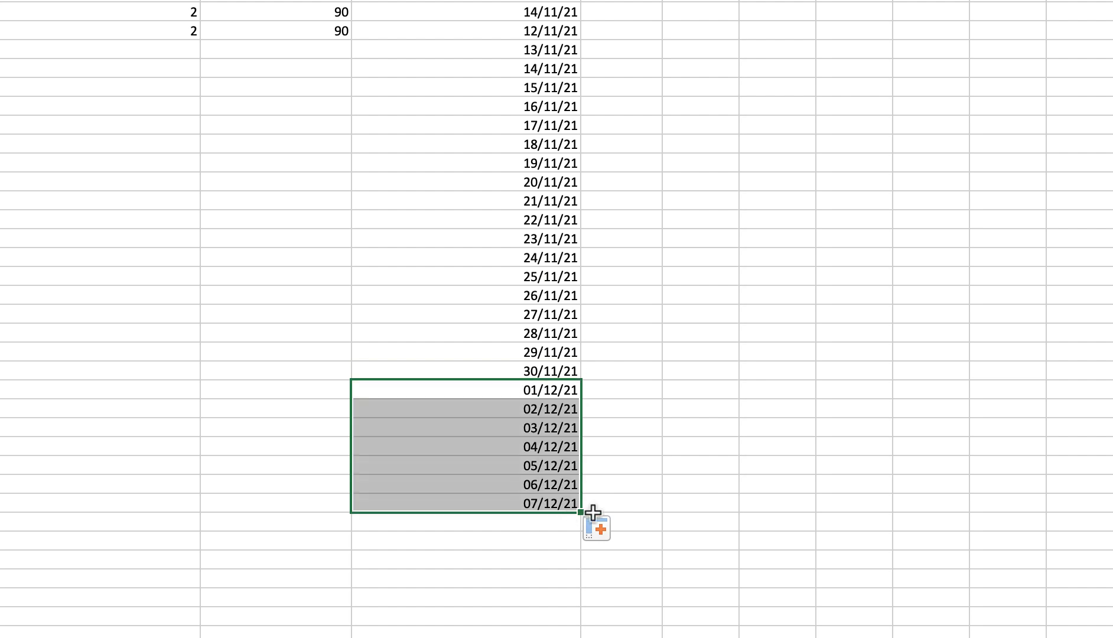
left_click(464, 49, "shift")
key("super+z")
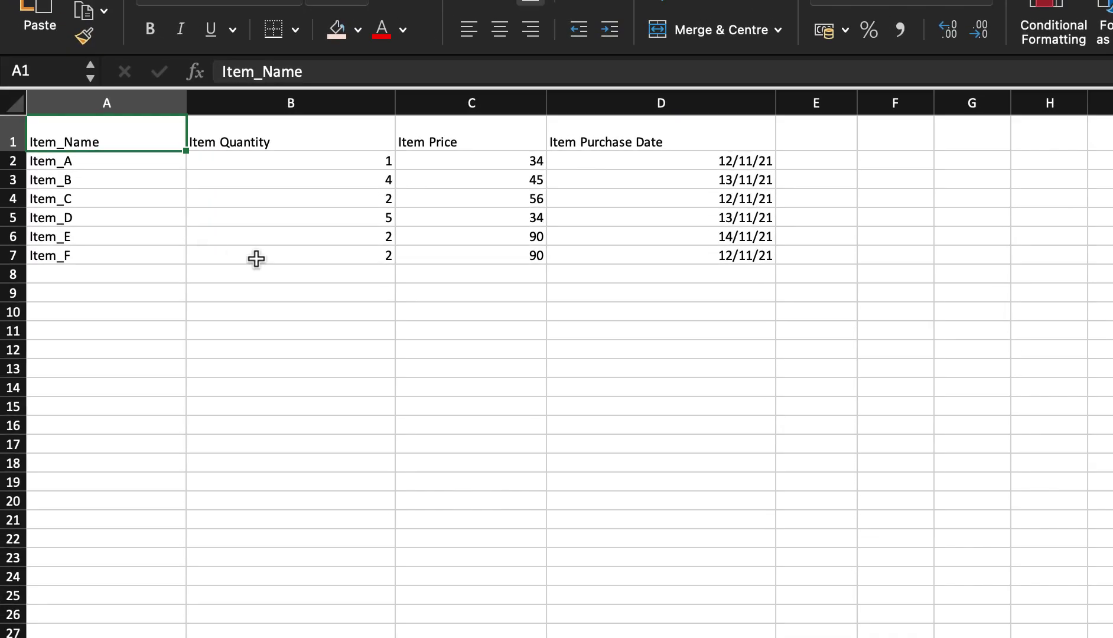
- Enter quantity 5 in B8, price 56 in C8 and date 14/11/21 in D8
left_click(239, 230)
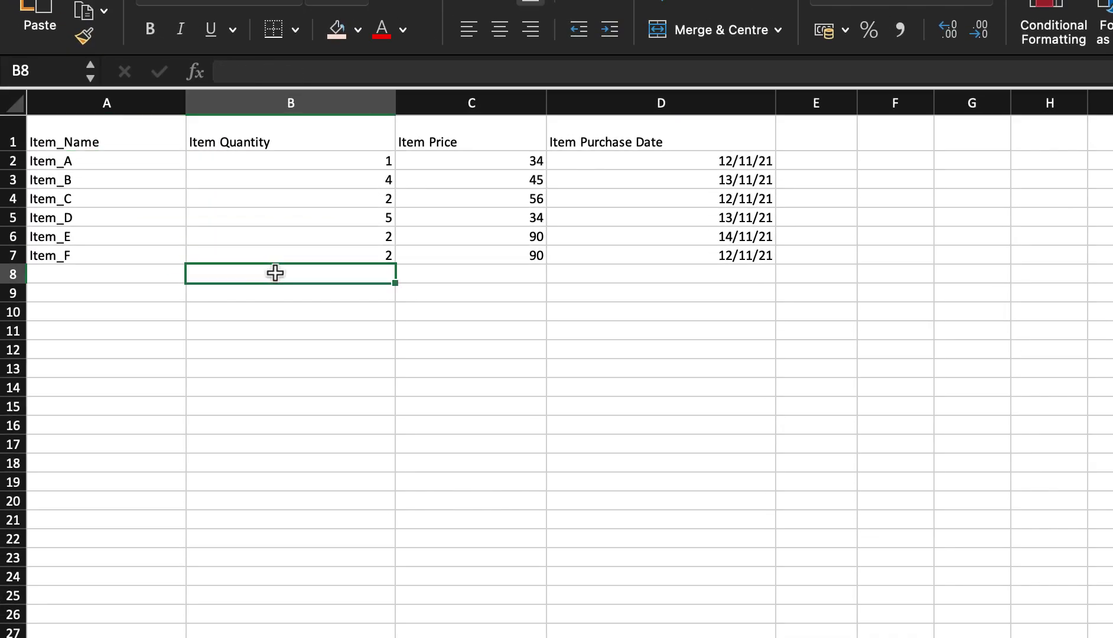
type("5")
left_click(486, 271)
type("56")
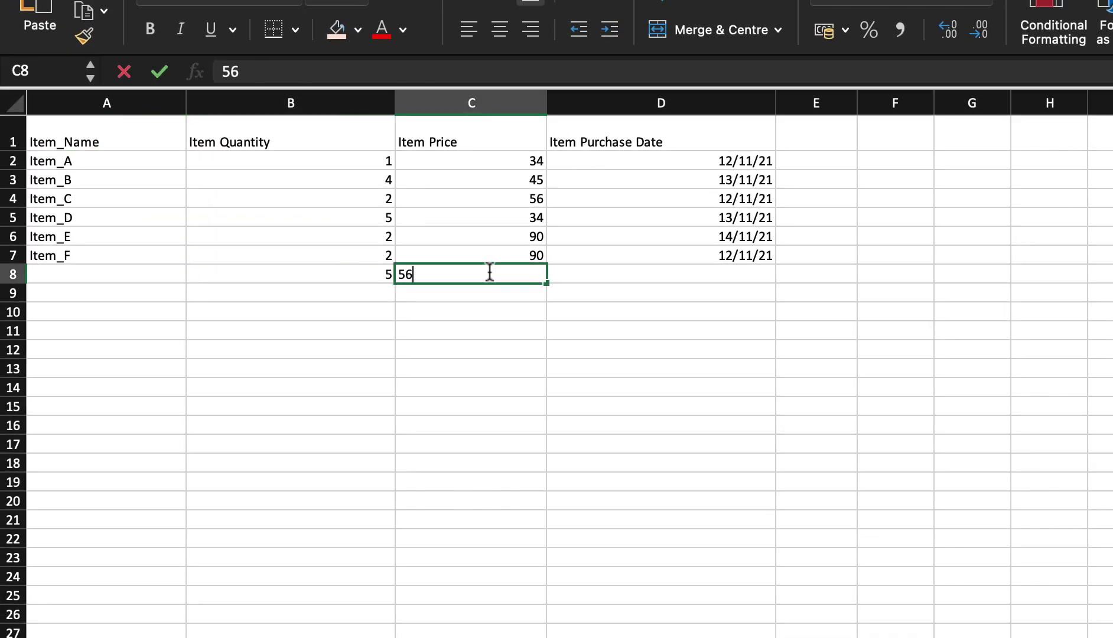
left_click(609, 271)
left_click(698, 260)
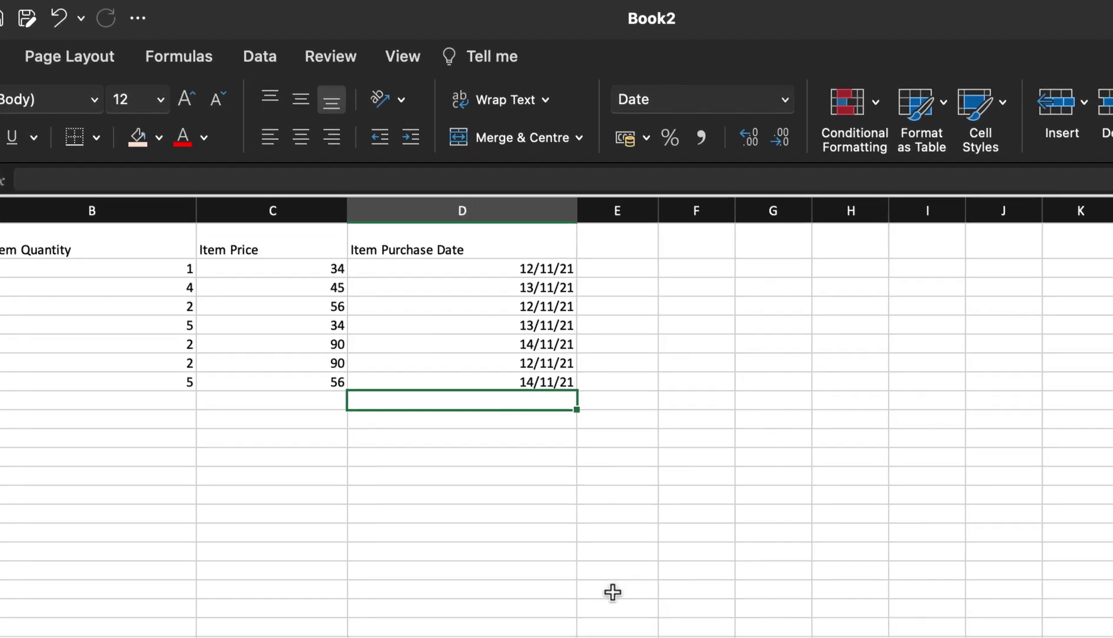
- Save the workbook with the file name Item
key("ctrl+s")
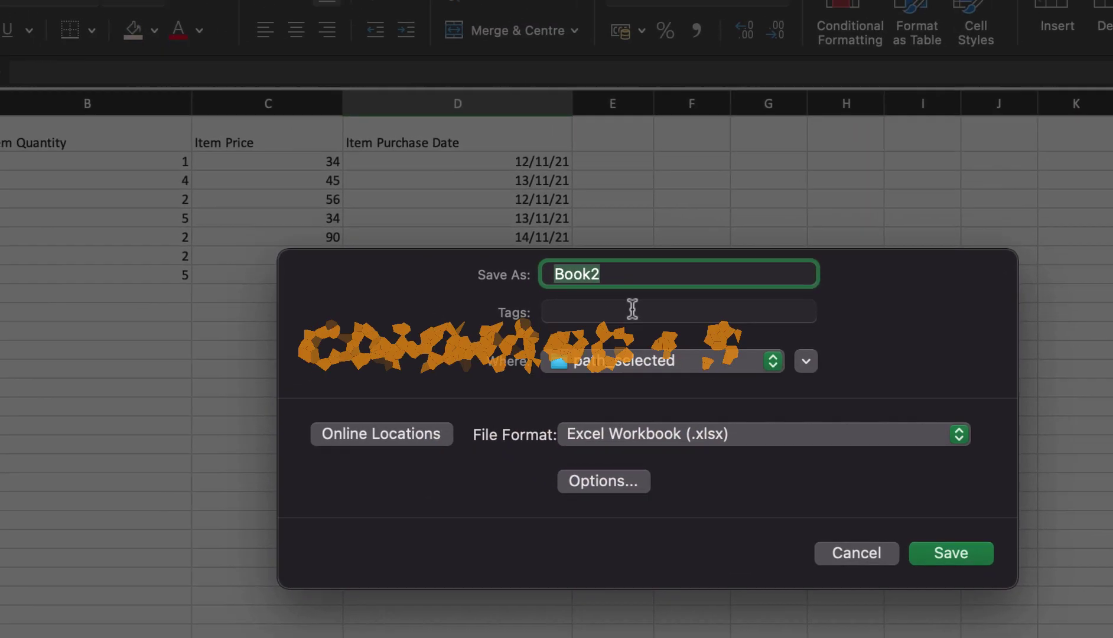
type("Item")
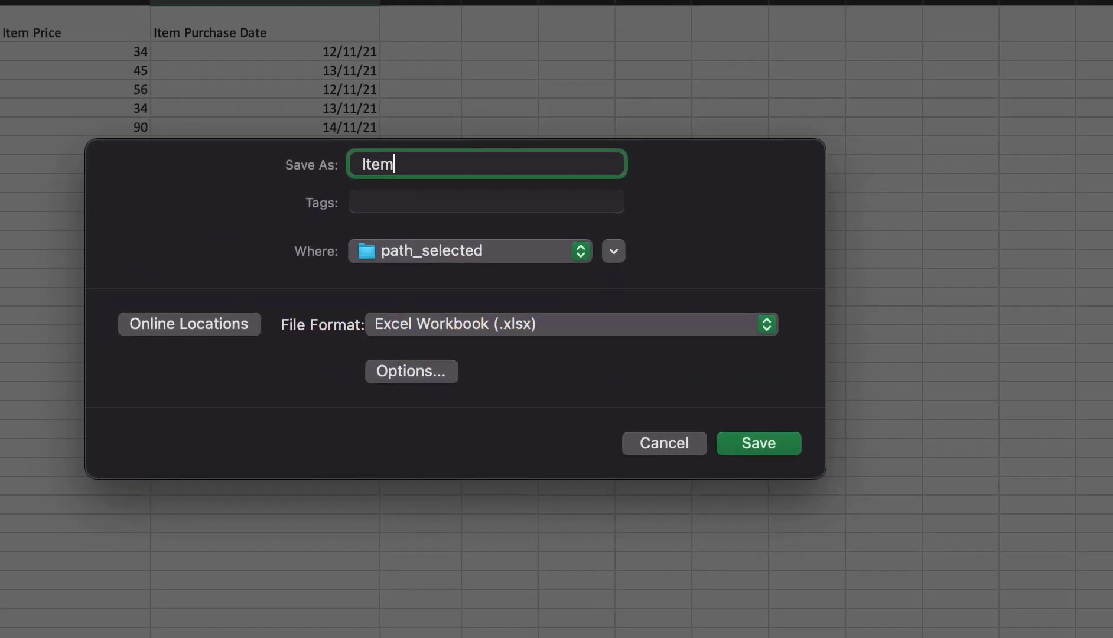
key("Return")
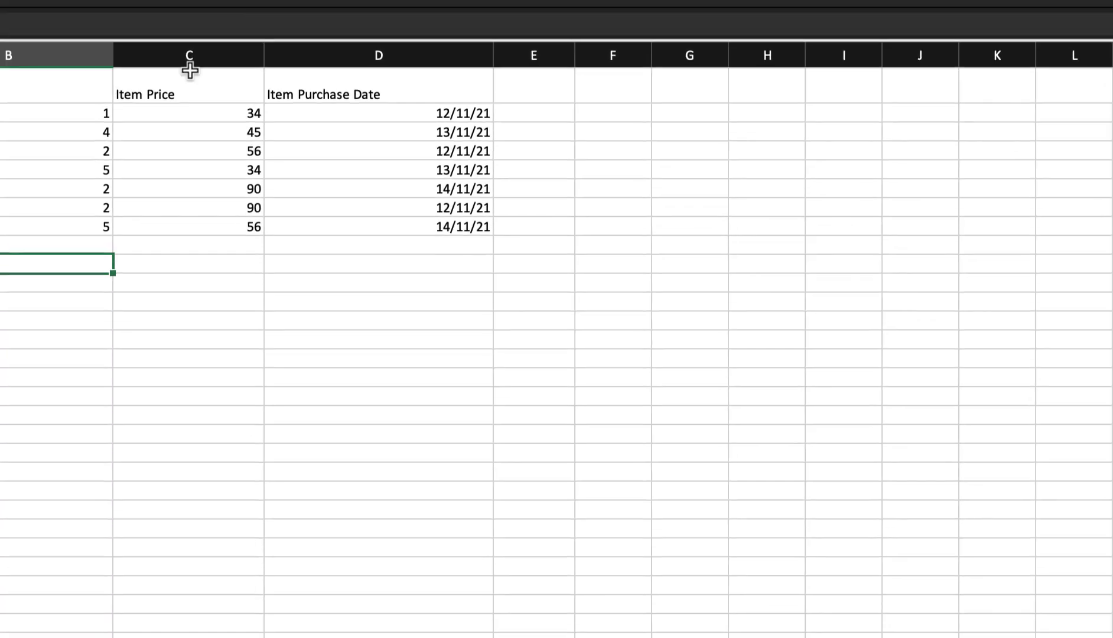
- Select the whole item table A1:D8
left_click(144, 232)
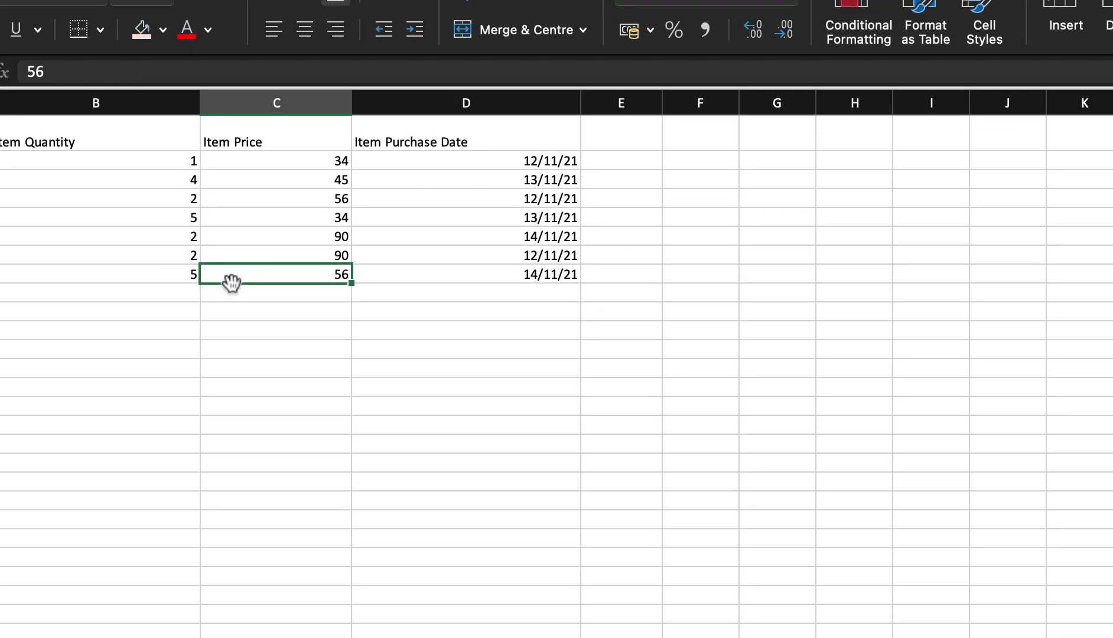
left_click_drag(0, 91, 437, 228)
left_click_drag(525, 275, 585, 269)
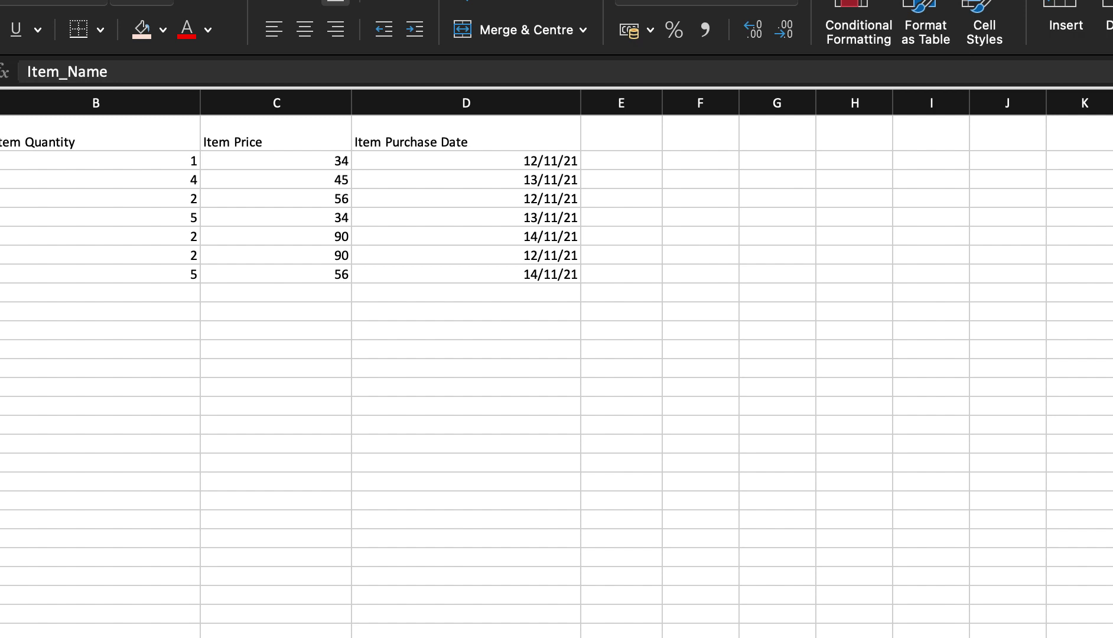
left_click(512, 279, "shift")
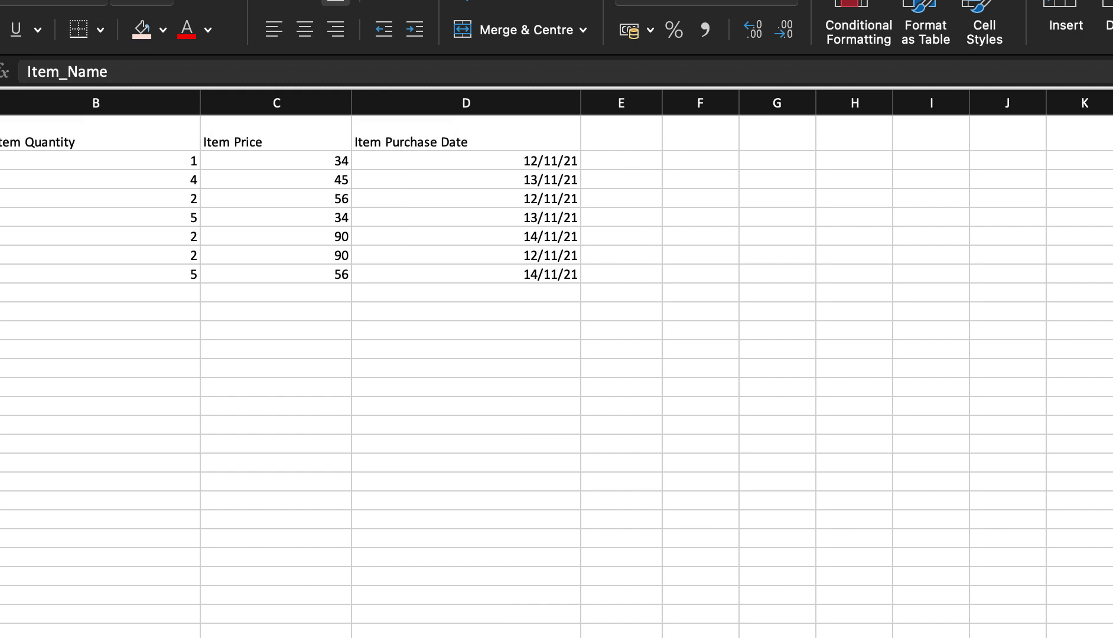
- Apply All Borders to every cell of A1:D8
left_click(100, 30)
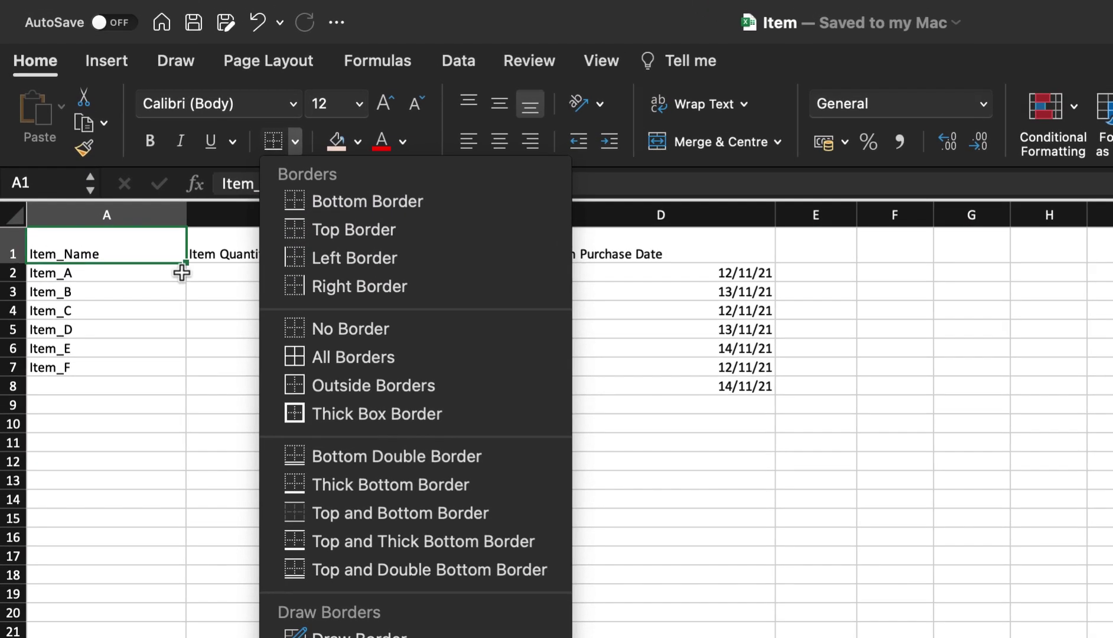
left_click(144, 151)
left_click(738, 387, "shift")
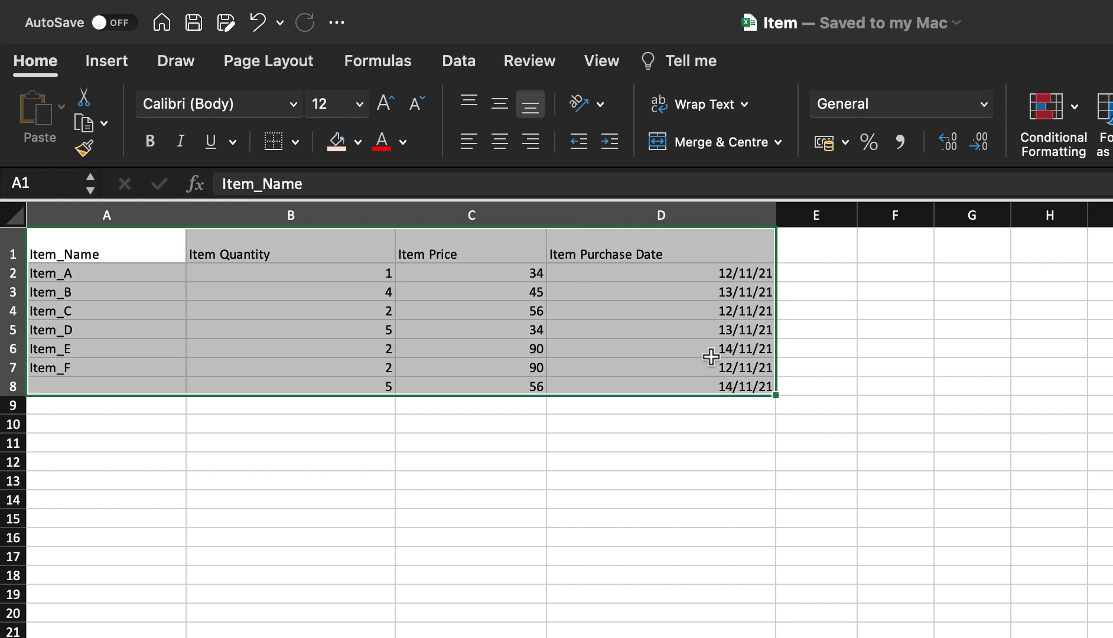
left_click(295, 142)
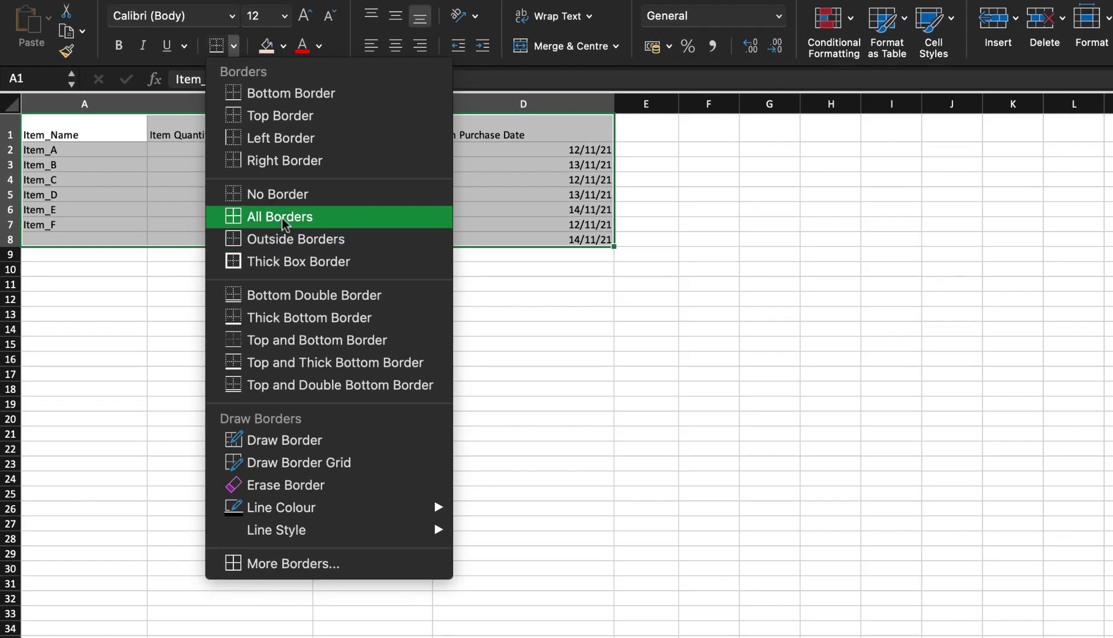
left_click(332, 312)
- Add a Thick Box Border around the table and review the result
left_click(275, 111)
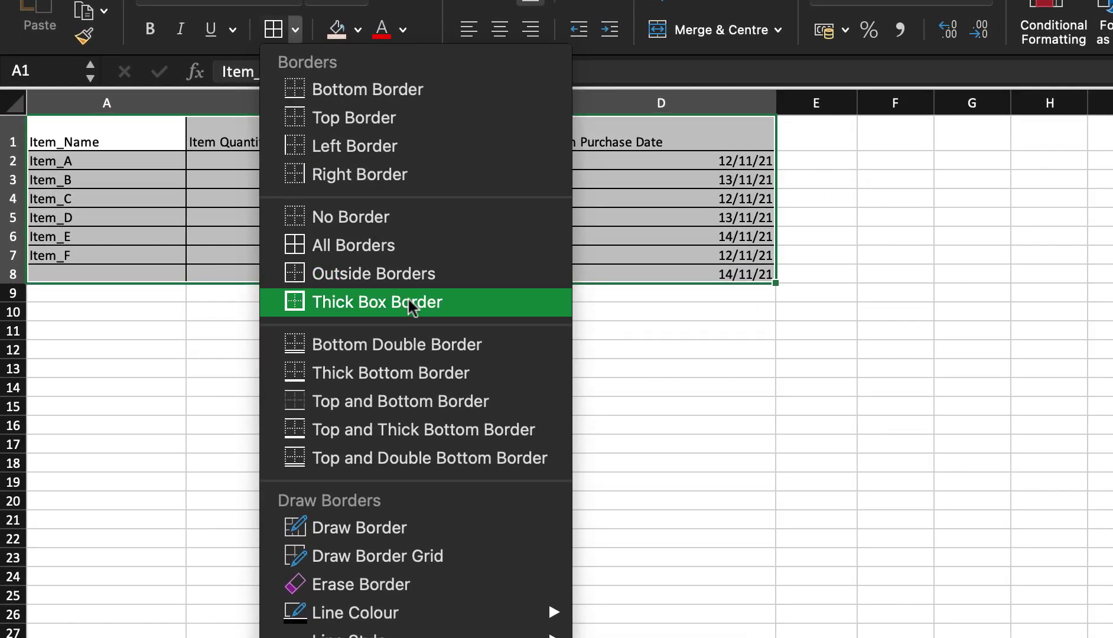
left_click(410, 306)
left_click(229, 145)
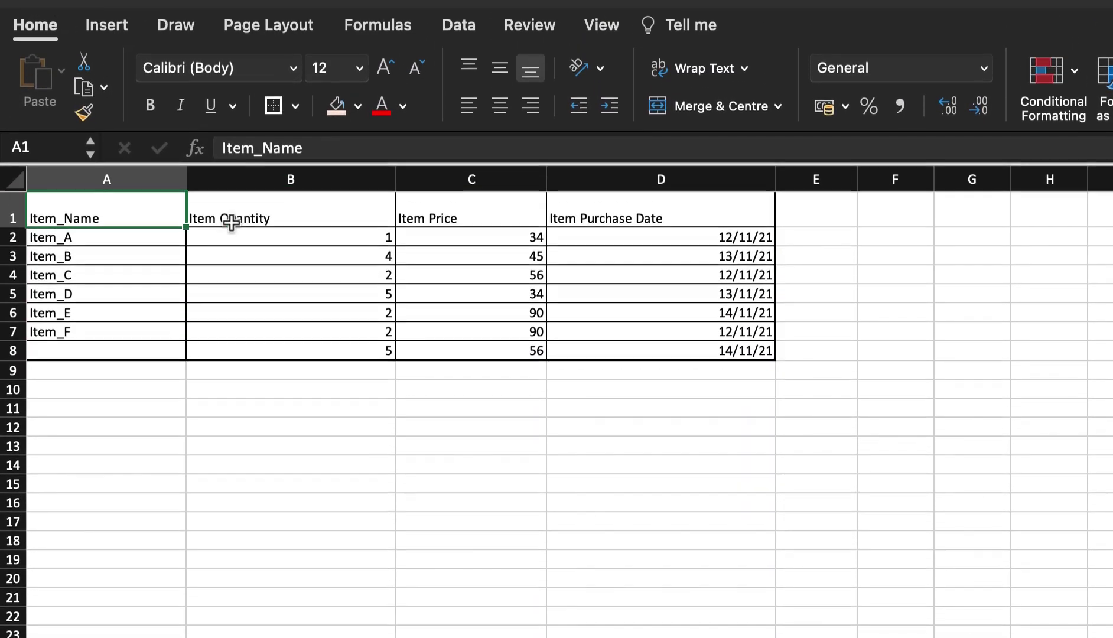
left_click(466, 151)
left_click(656, 254)
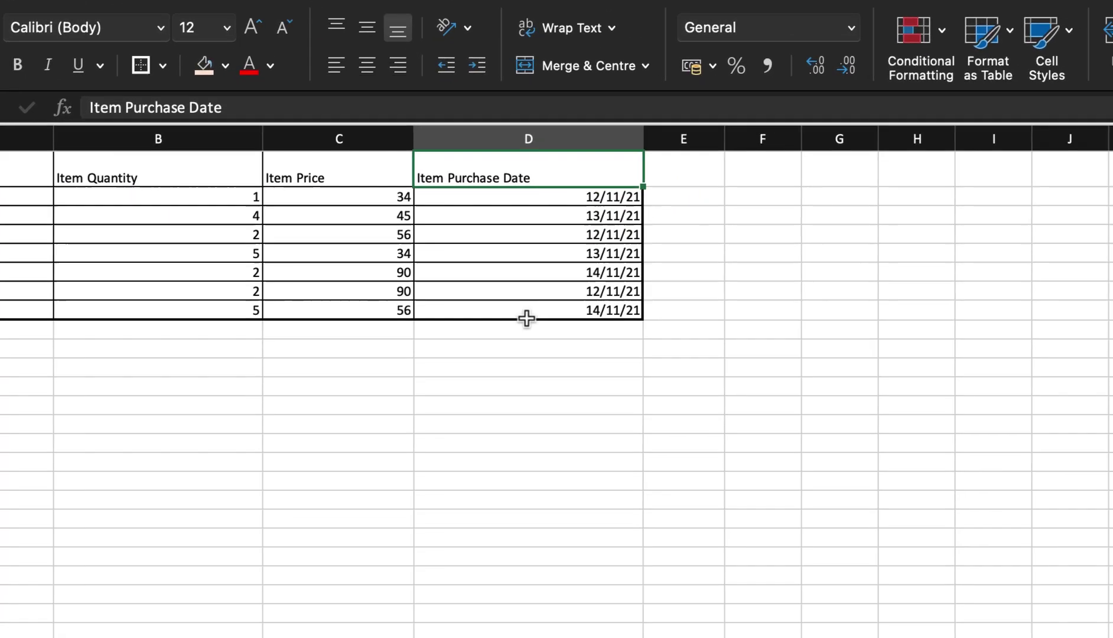
left_click(653, 390)
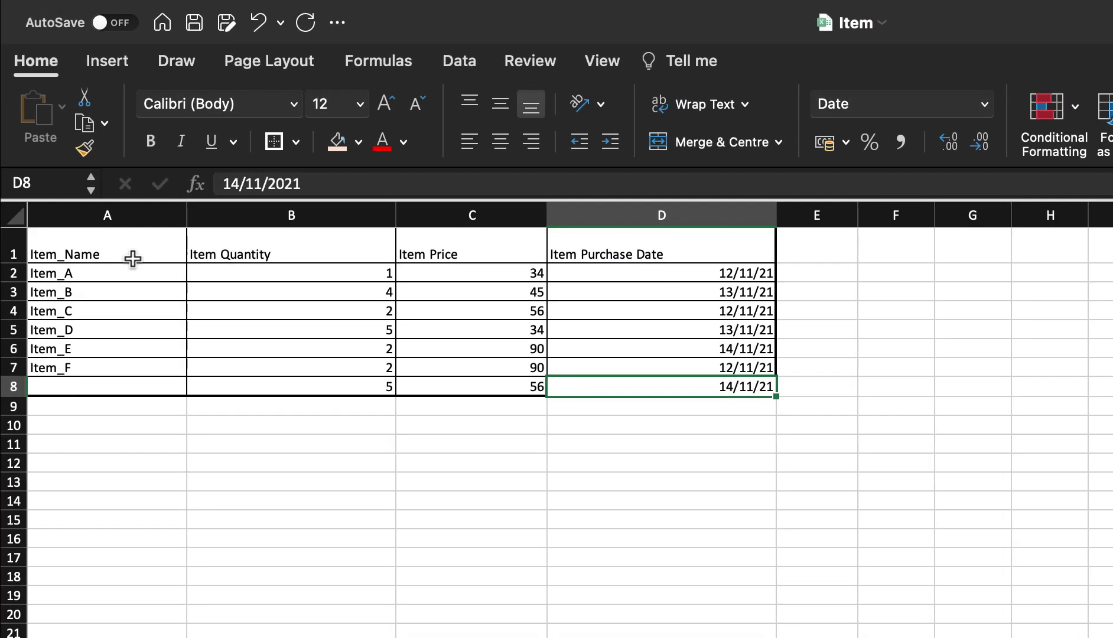
left_click(132, 254)
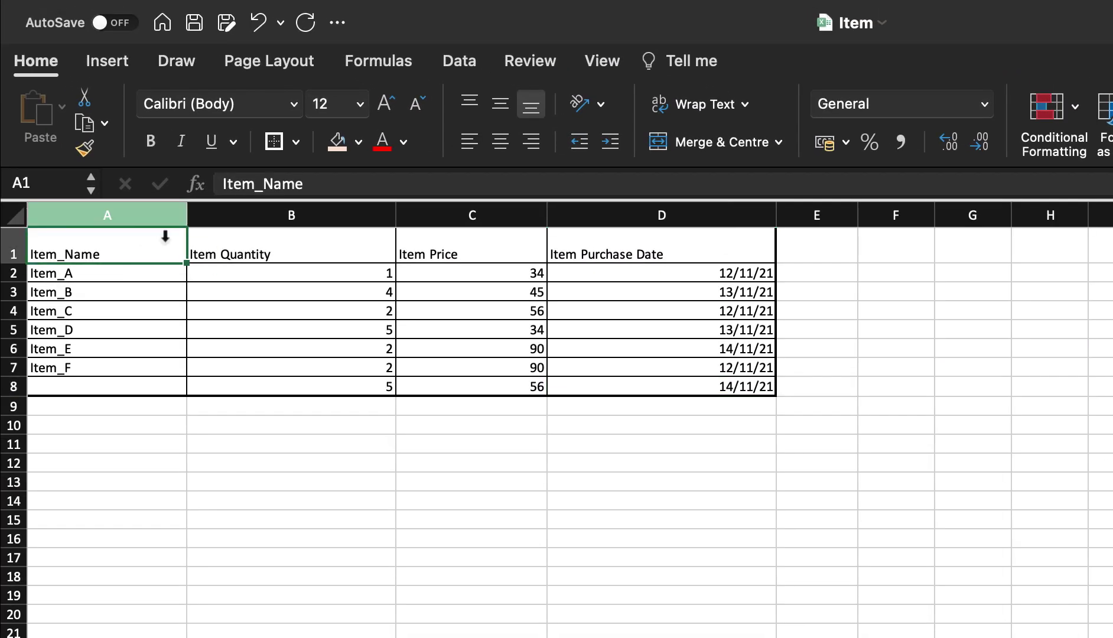
- Insert a new empty column A before the item names and head it S.No#
key("Down")
key("Down")
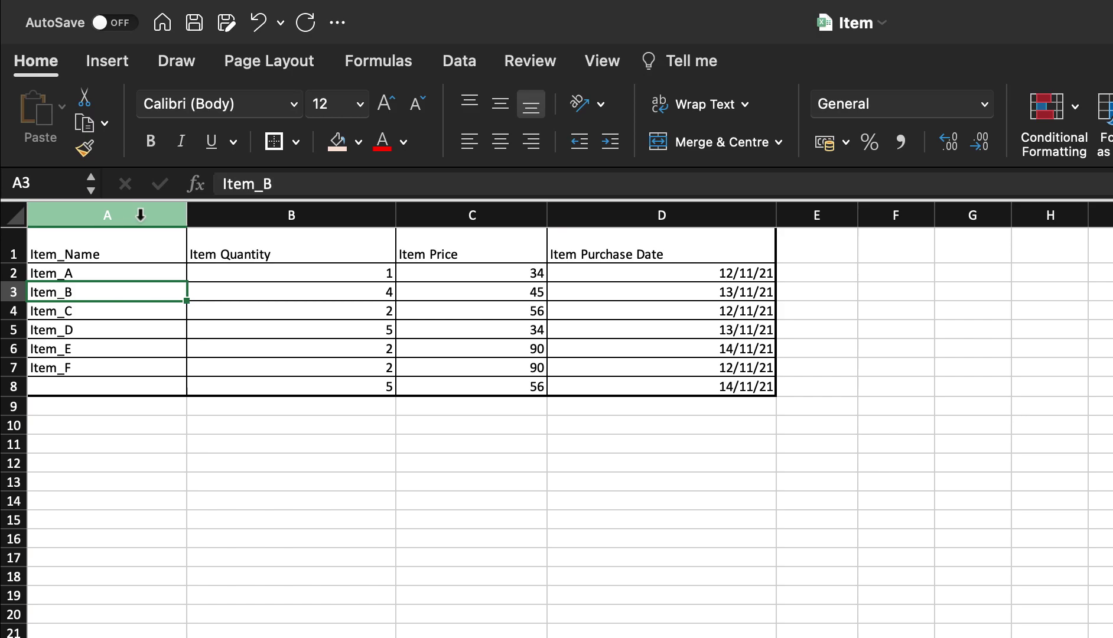
left_click(139, 216)
right_click(133, 213)
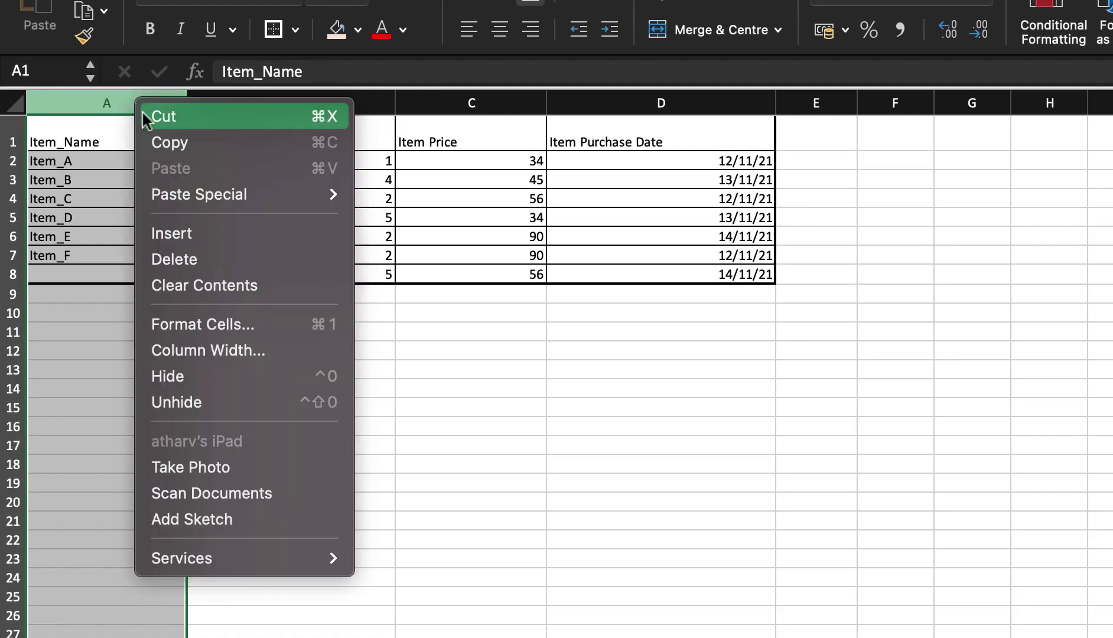
left_click(226, 232)
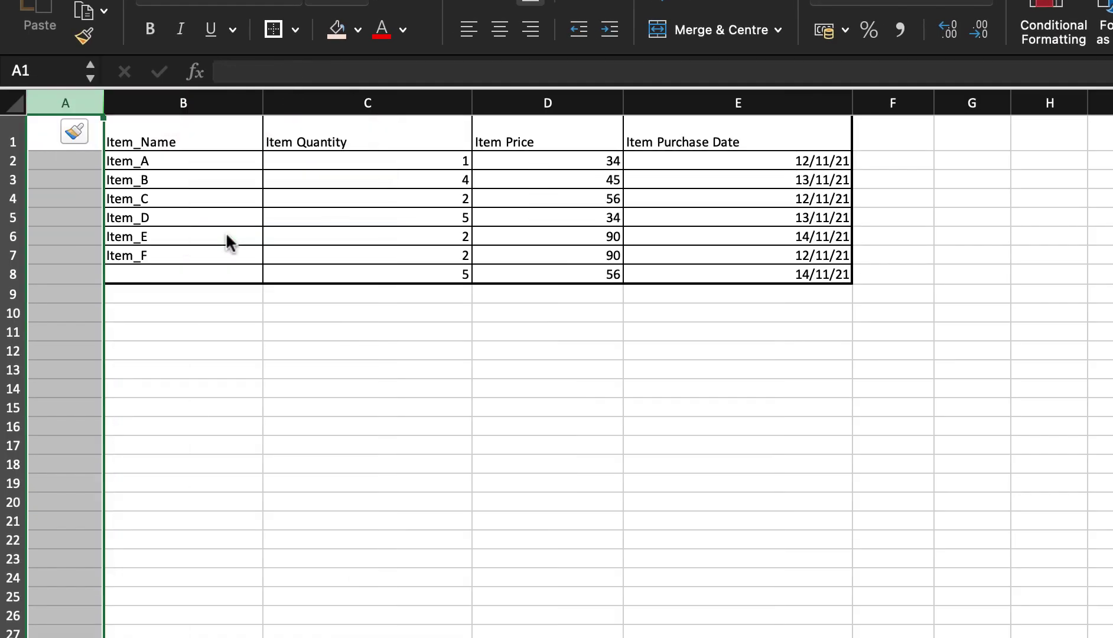
left_click(72, 135)
left_click(66, 145)
type("SN")
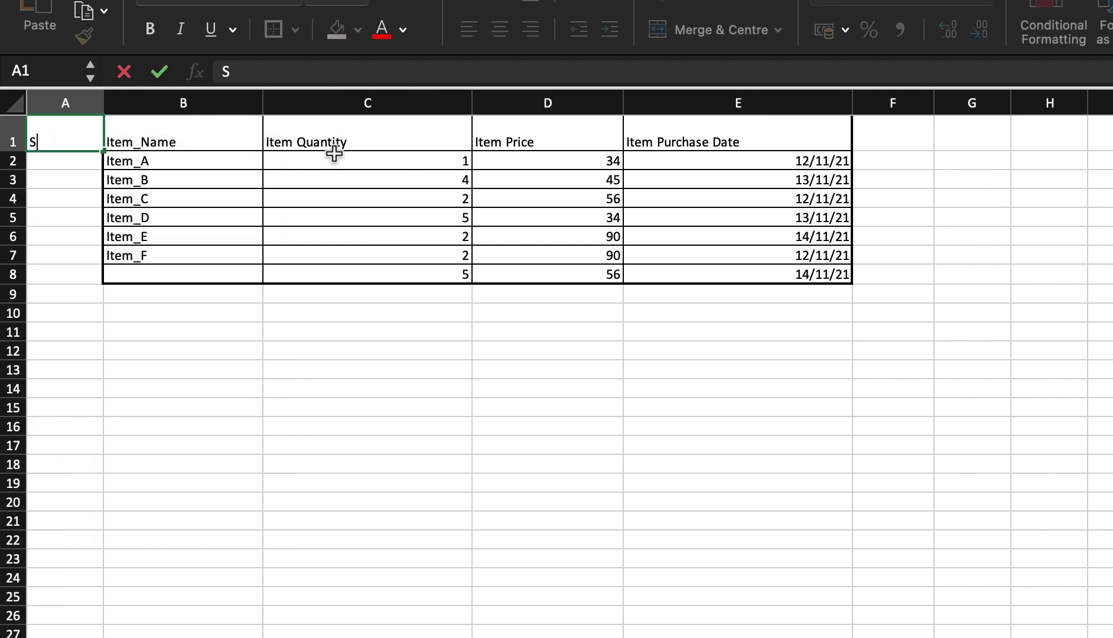
type("No#")
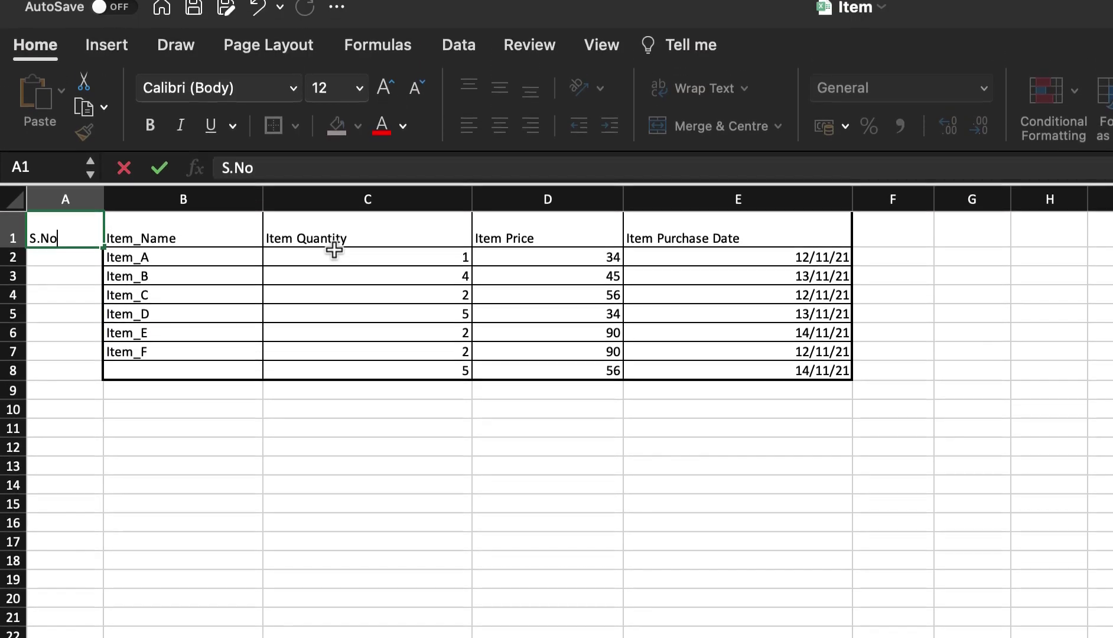
- Fill serial numbers 1–7 down to row 8 and enter Item_G in B8
left_click_drag(71, 161, 73, 186)
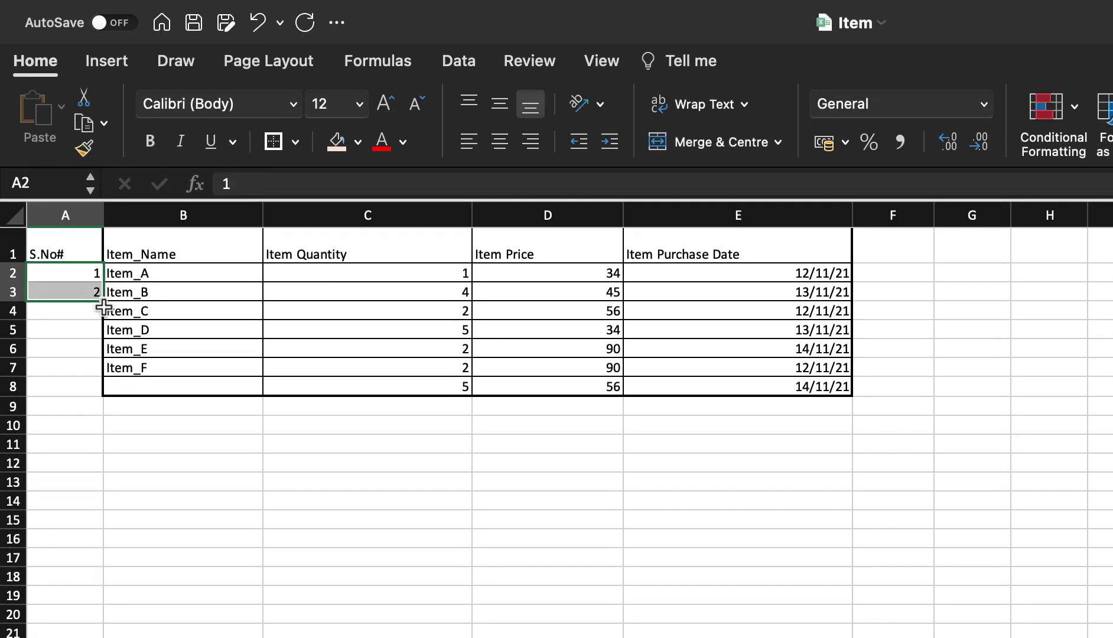
left_click_drag(103, 304, 94, 280)
left_click(155, 271)
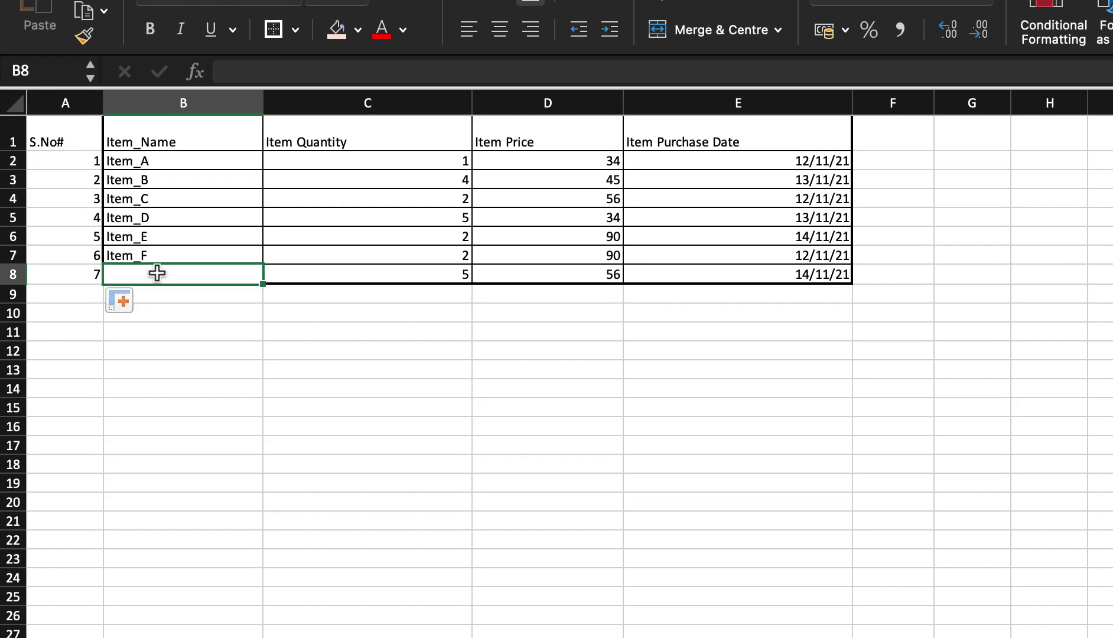
type("Item_G")
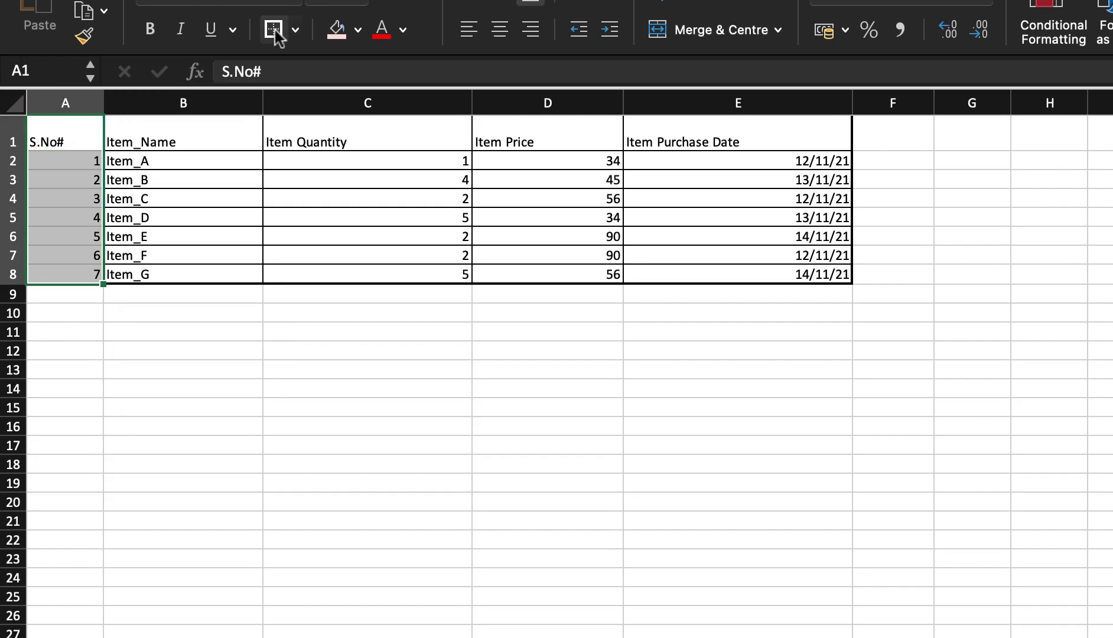
- Give the new column a thick outline and select the whole table A1:E8
left_click(275, 33)
left_click(155, 223)
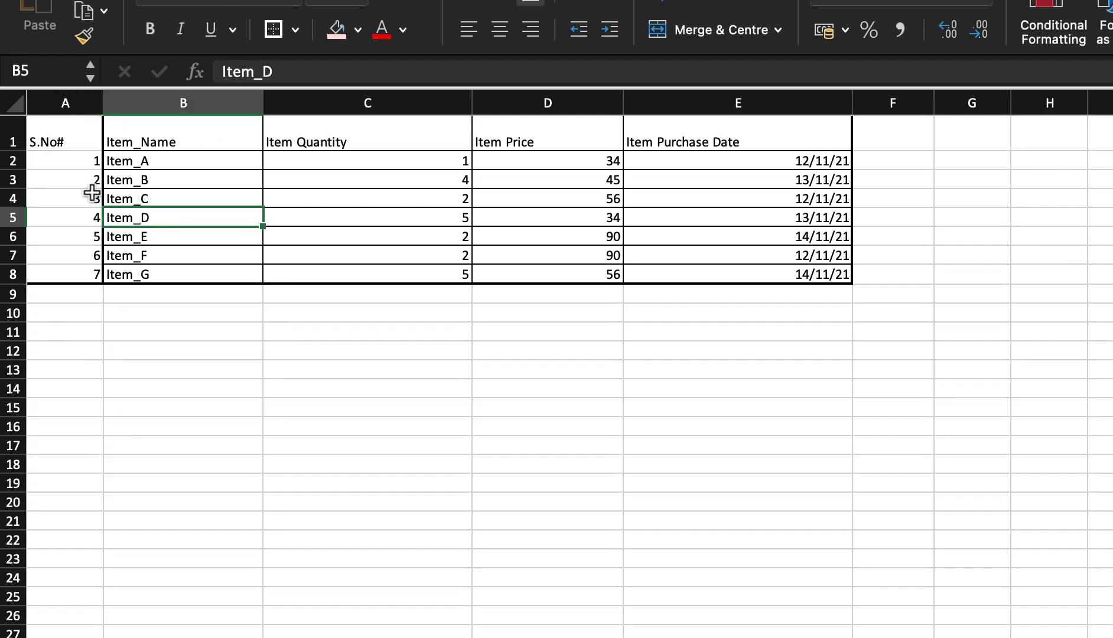
left_click(74, 161)
left_click_drag(65, 135, 823, 280)
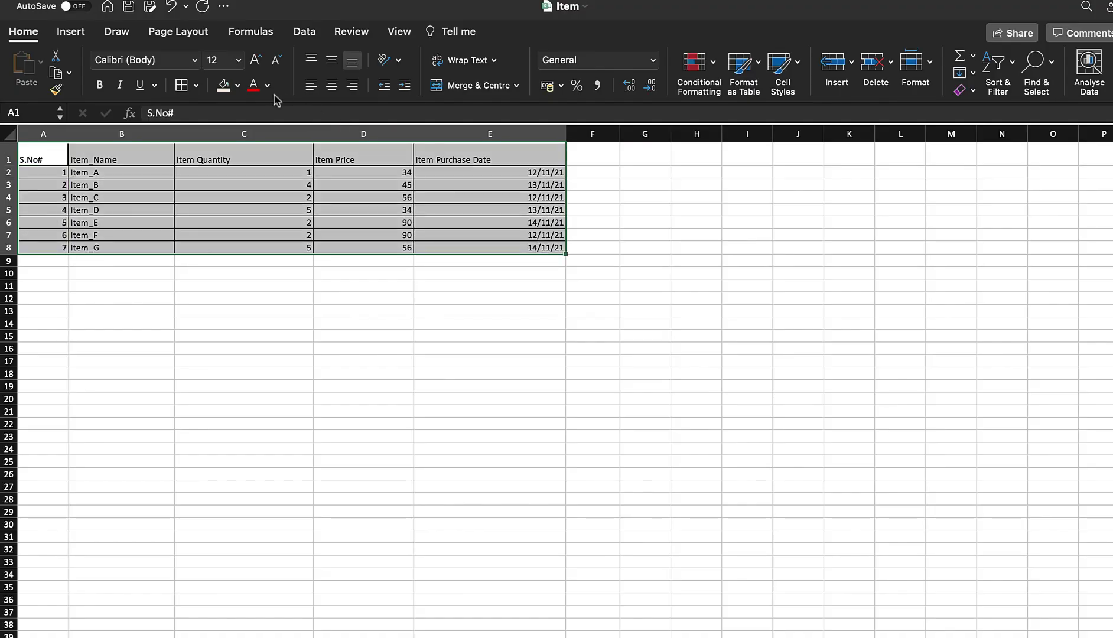
- Apply All Borders to A1:E8, then give header row A1:E1 a gold fill and bold text
left_click(296, 29)
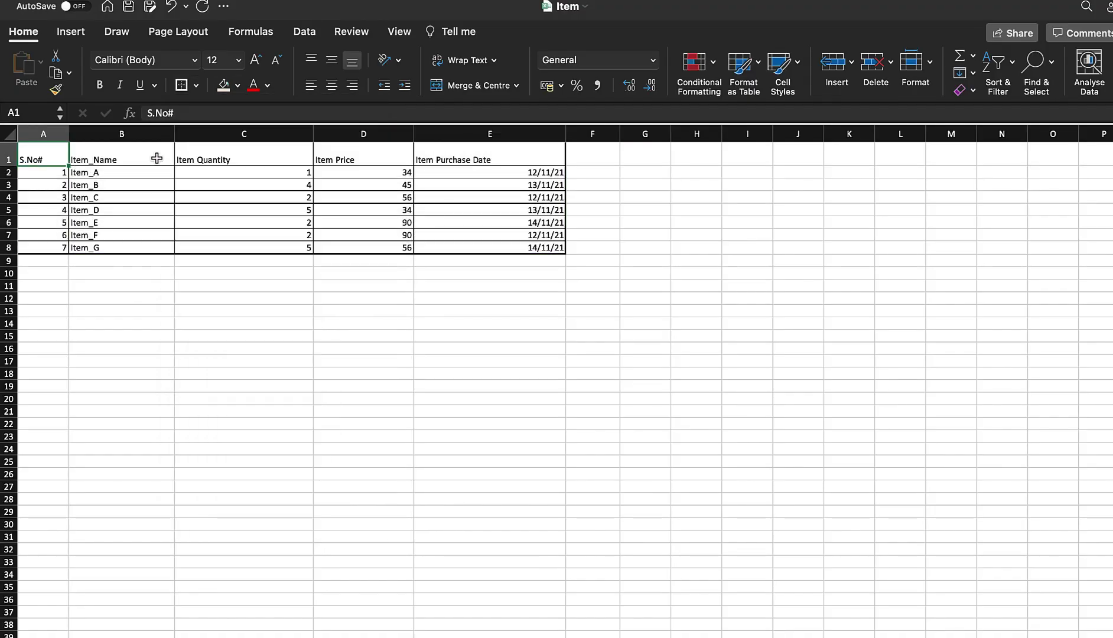
left_click(509, 161, "shift")
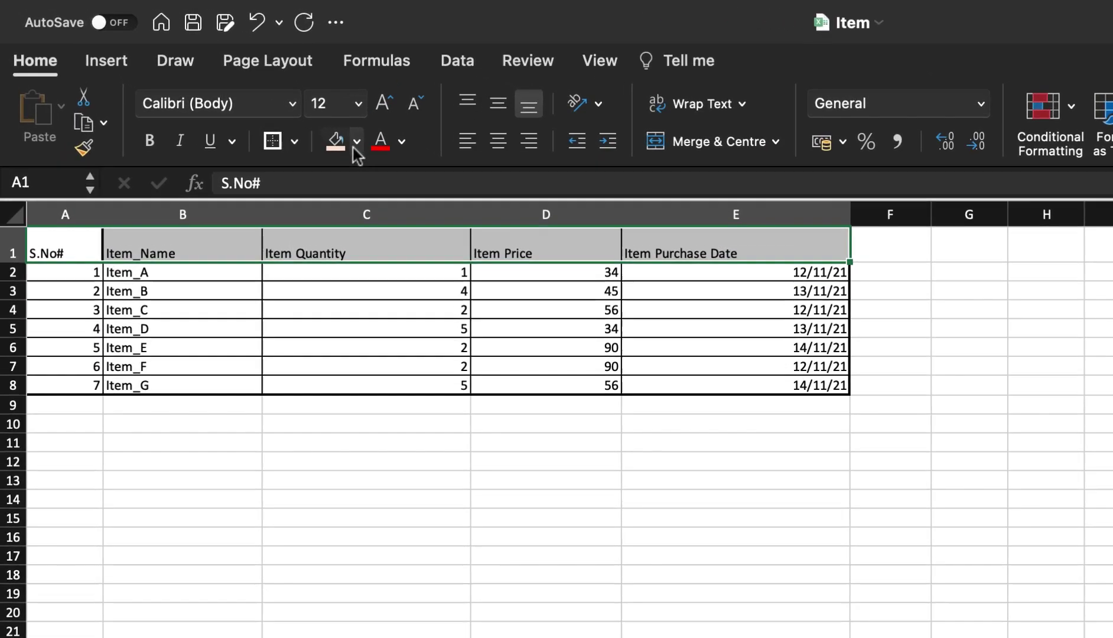
left_click(238, 86)
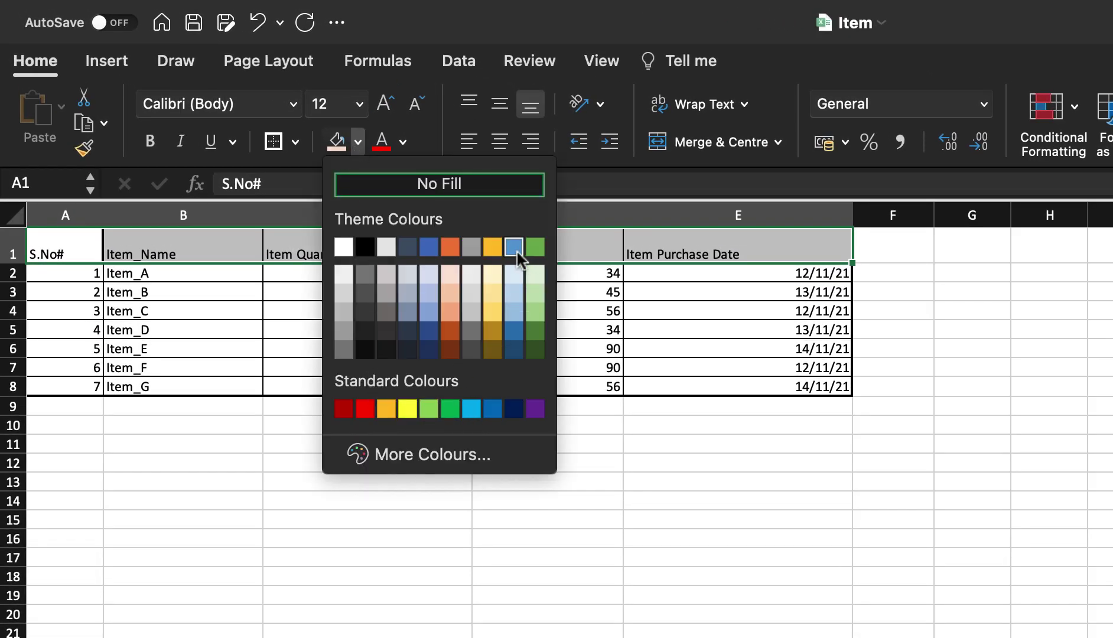
left_click(494, 248)
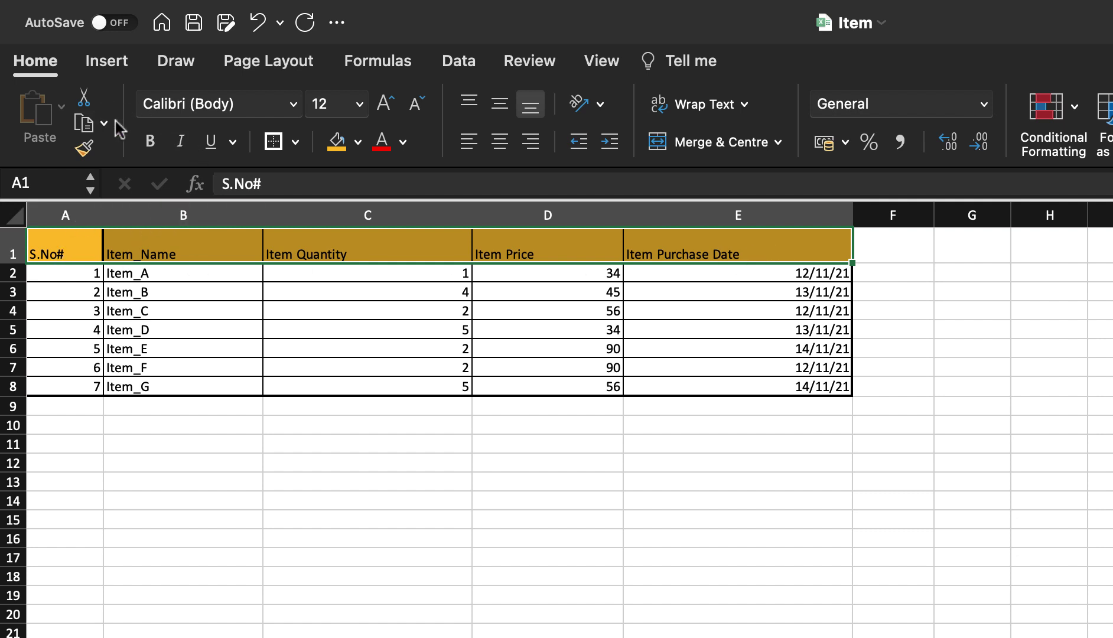
left_click(153, 149)
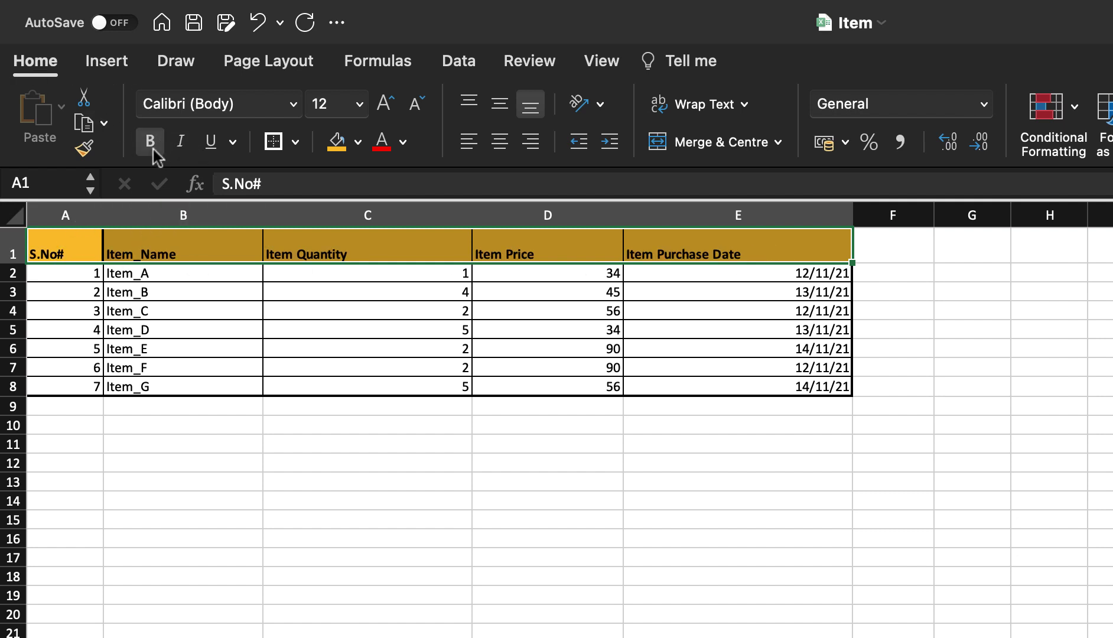
- Set the header row font to Aharoni at size 16
left_click(301, 108)
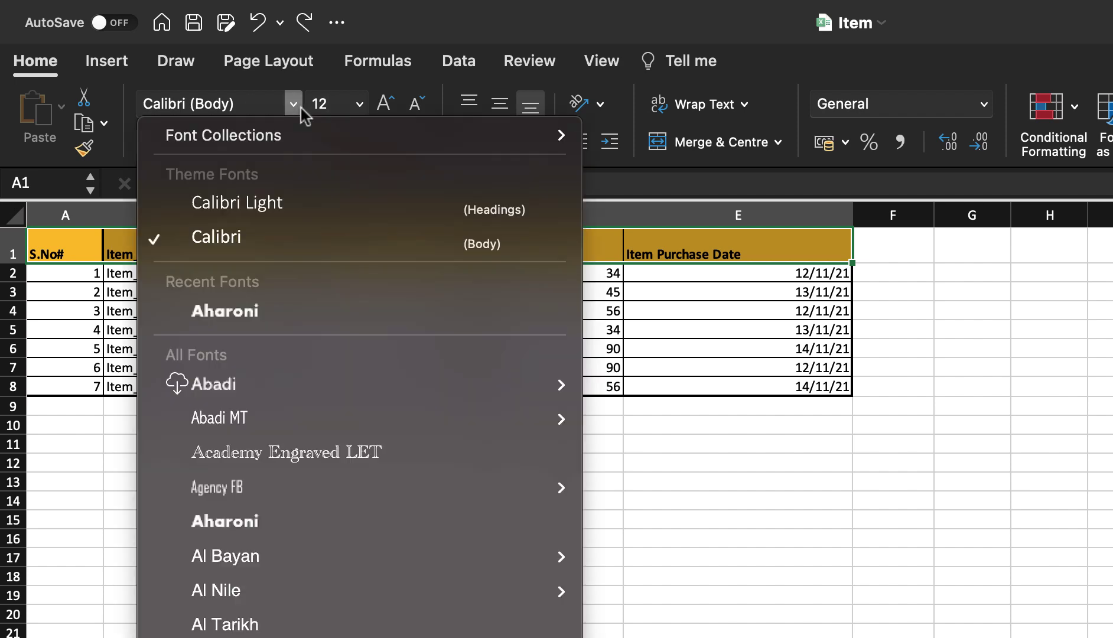
left_click(286, 309)
left_click(359, 105)
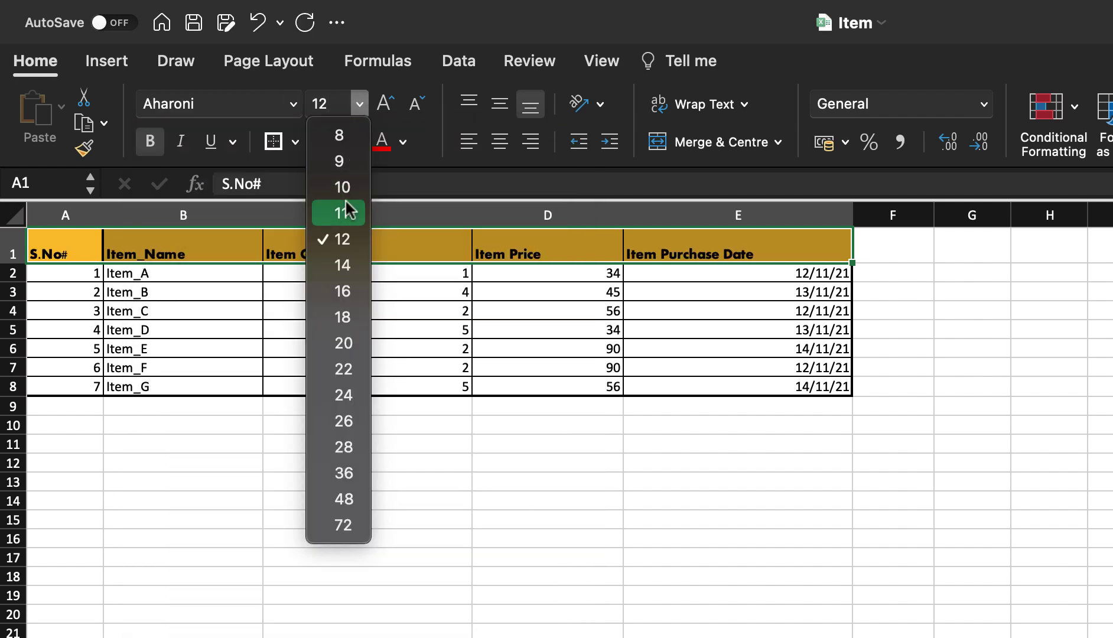
left_click(338, 292)
left_click(296, 309)
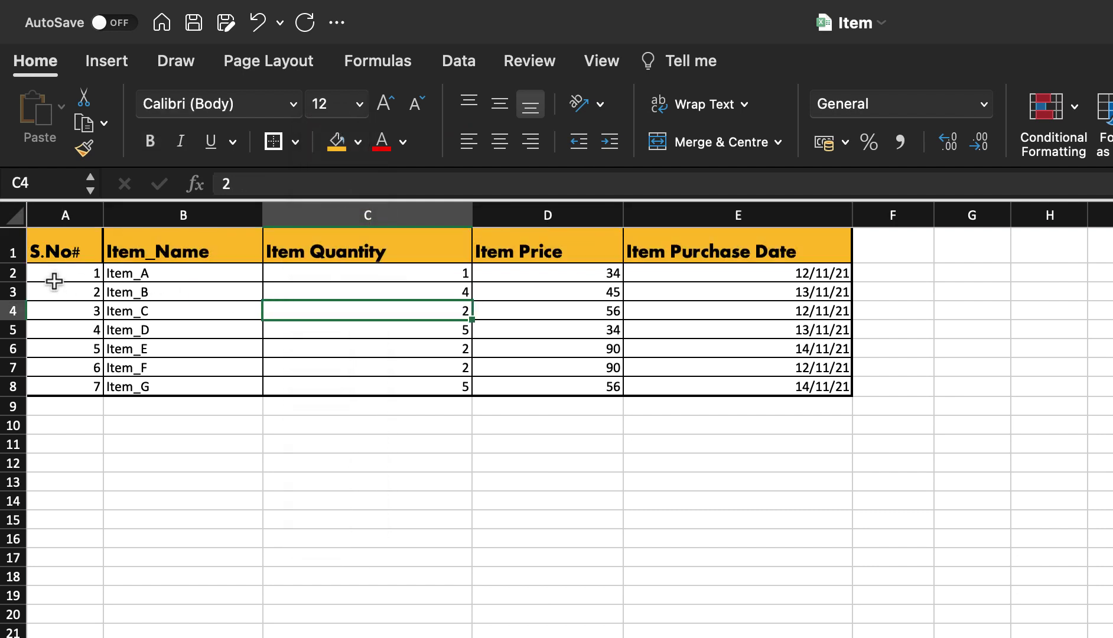
- Select the table's data rows A2:E8 below the headers
left_click_drag(54, 281, 782, 382)
left_click(532, 316)
left_click(54, 279)
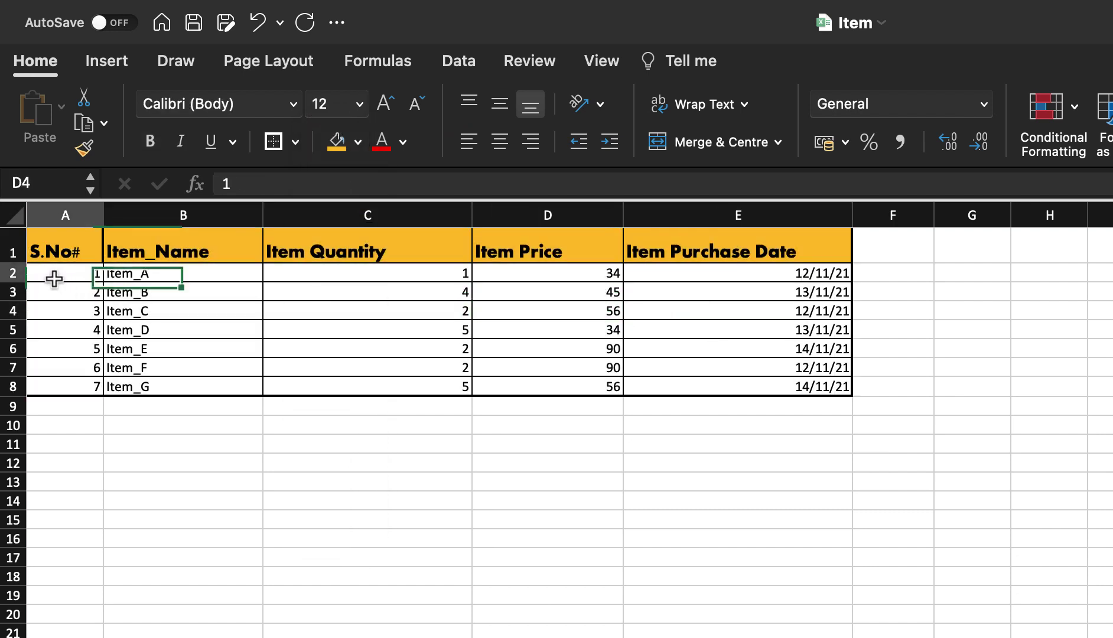
left_click_drag(55, 280, 662, 385)
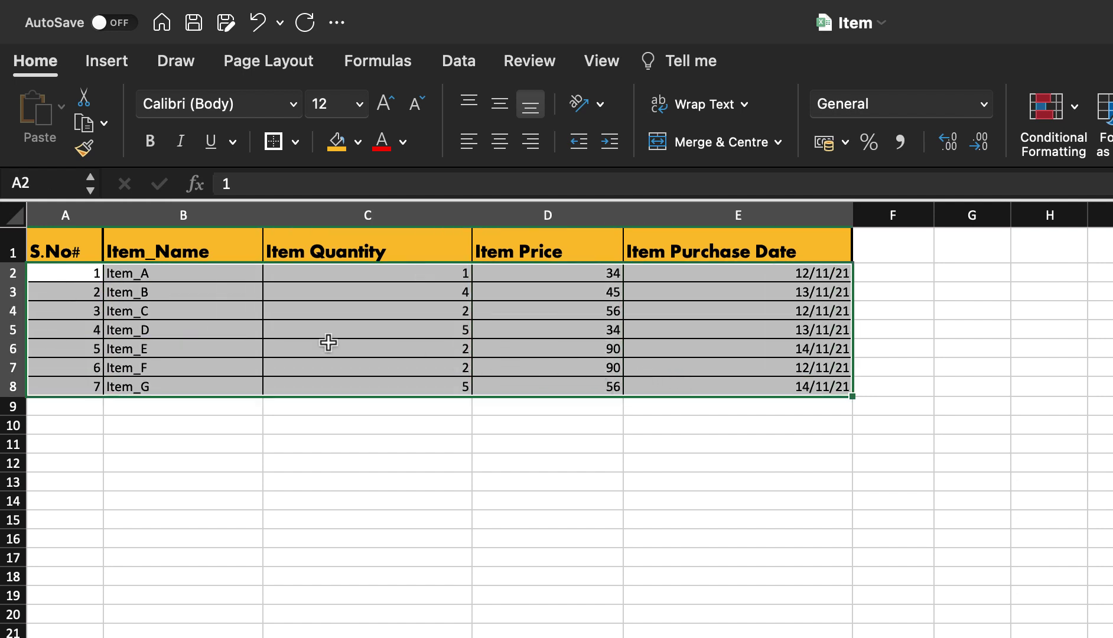
- Shade the selected data rows A2:E8 with the light gold fill tint
left_click(358, 142)
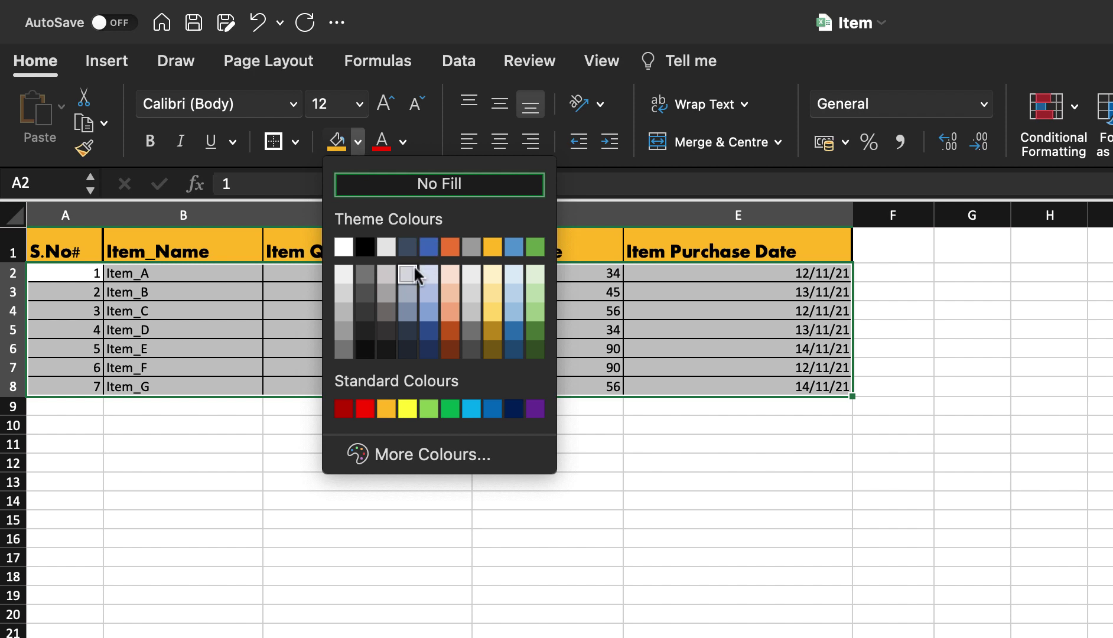
left_click(493, 273)
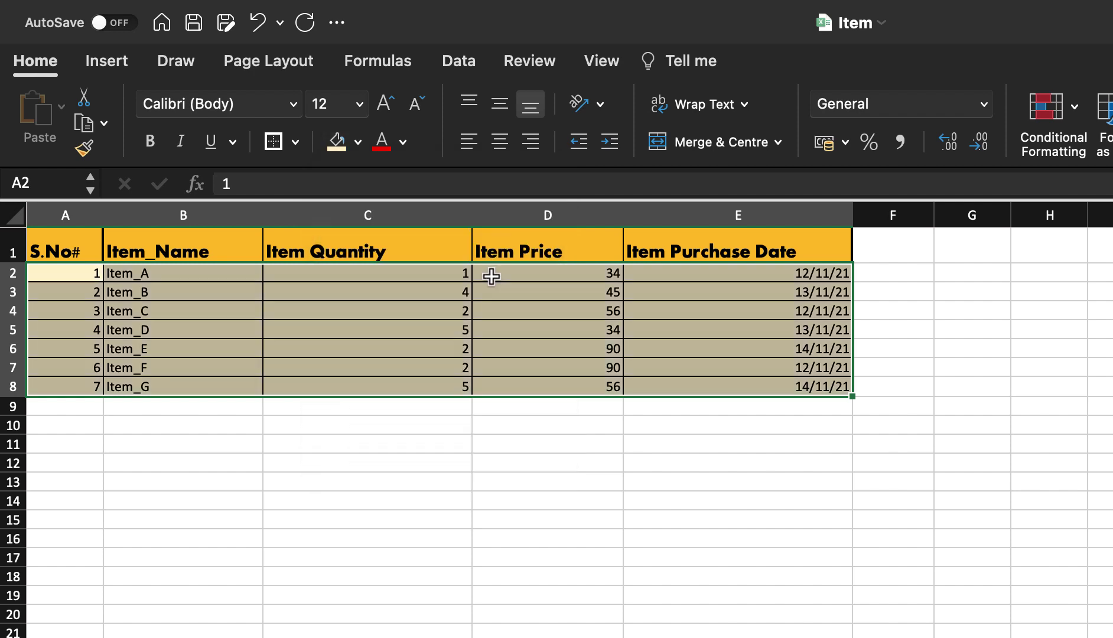
left_click(356, 330)
left_click(578, 215)
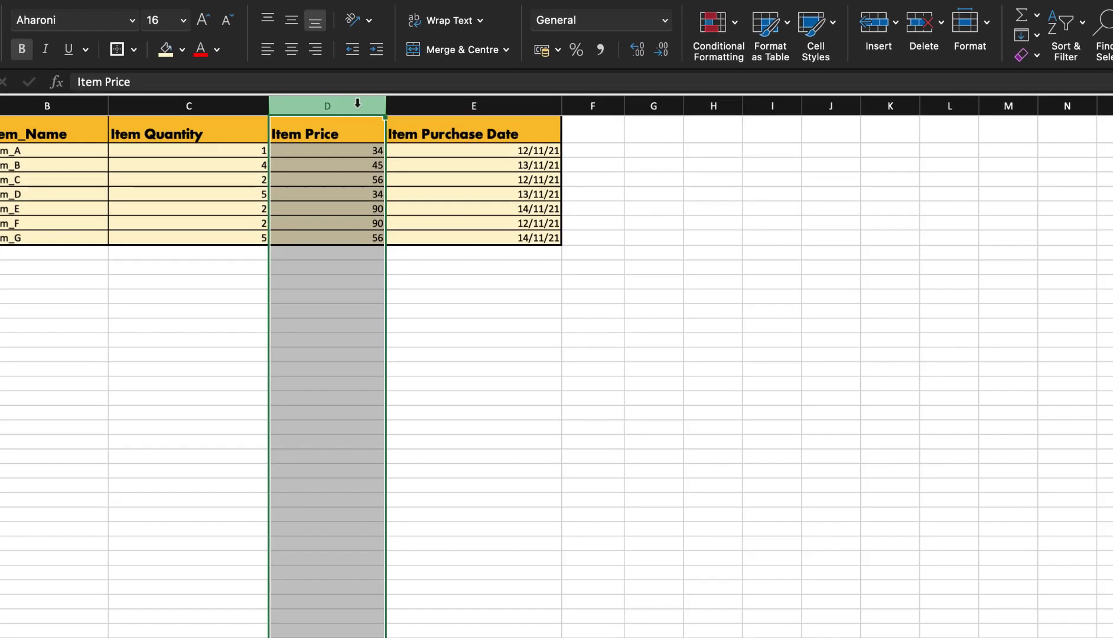
- Format the Item Price column as Currency with 0 decimals and red negatives
right_click(390, 132)
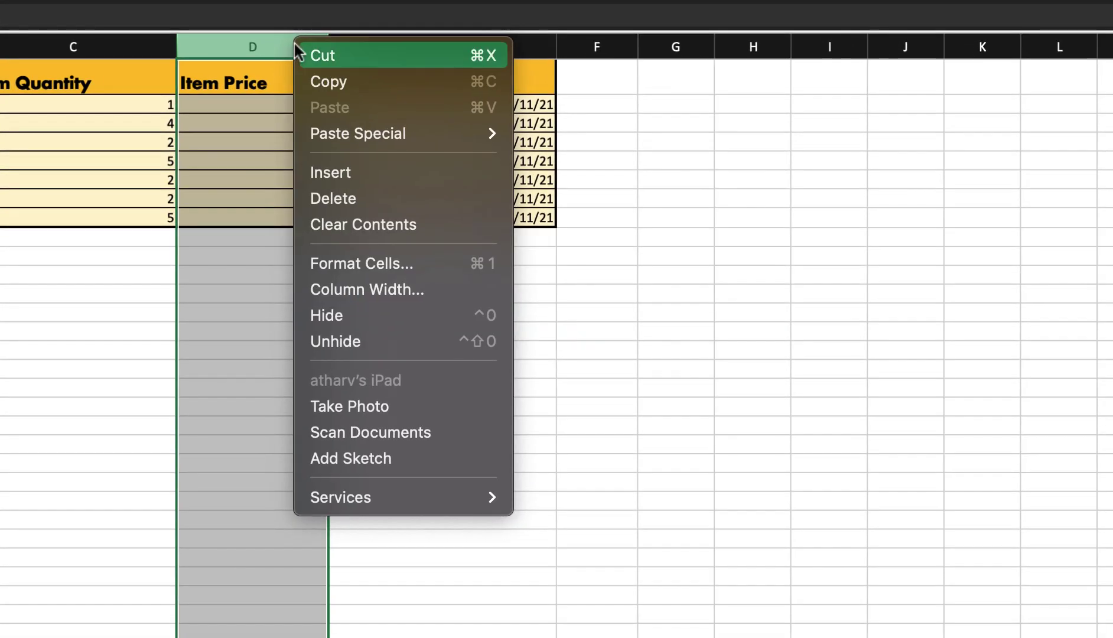
left_click(290, 46)
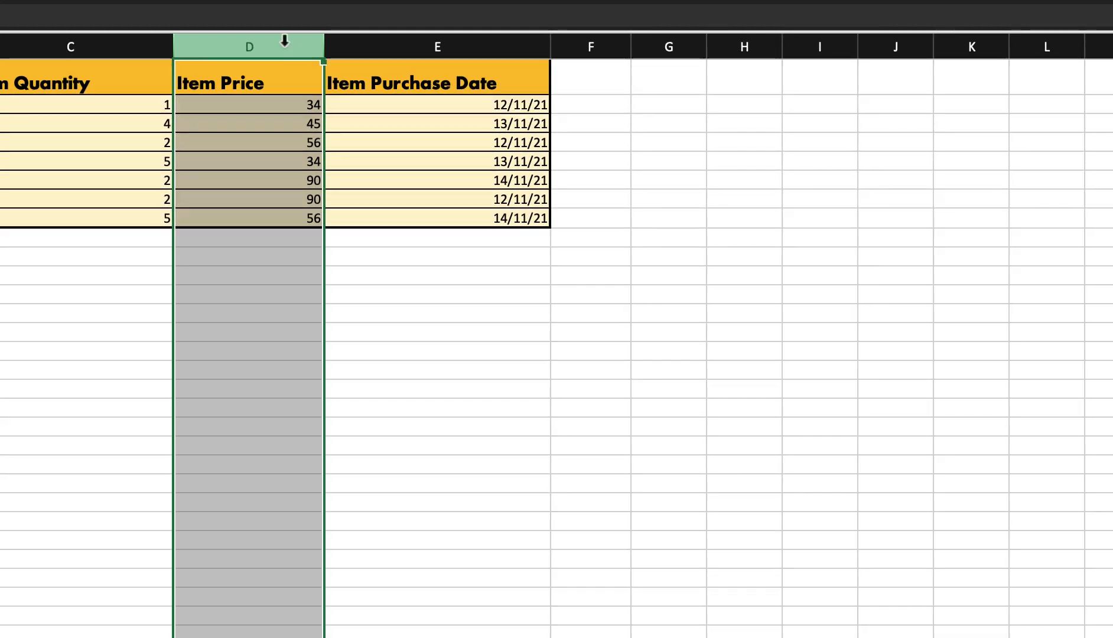
right_click(285, 40)
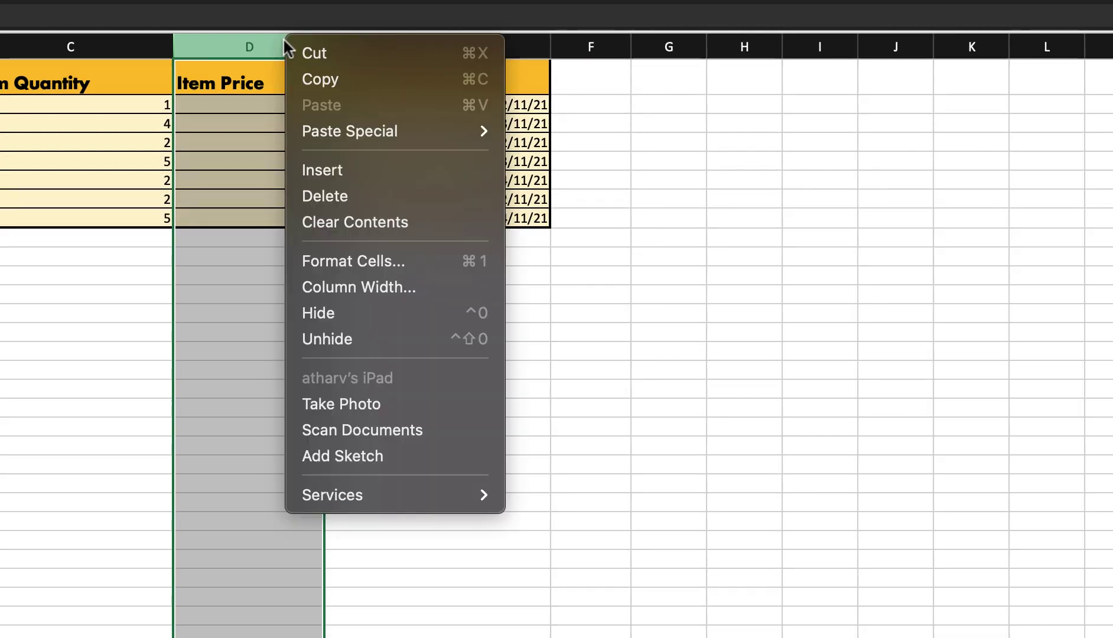
left_click(395, 258)
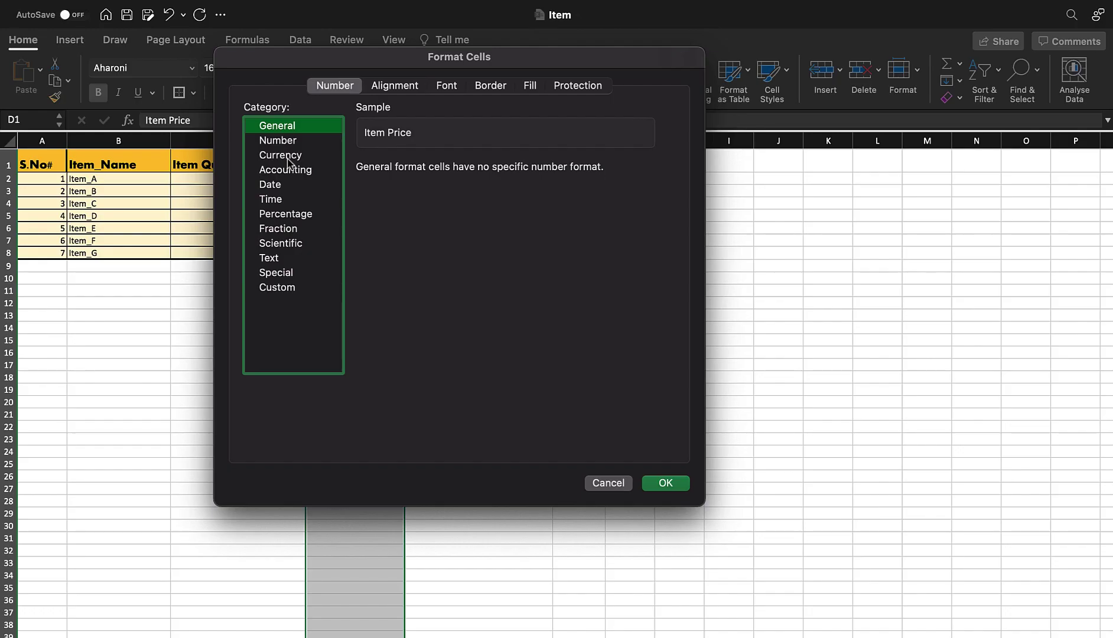
left_click(276, 155)
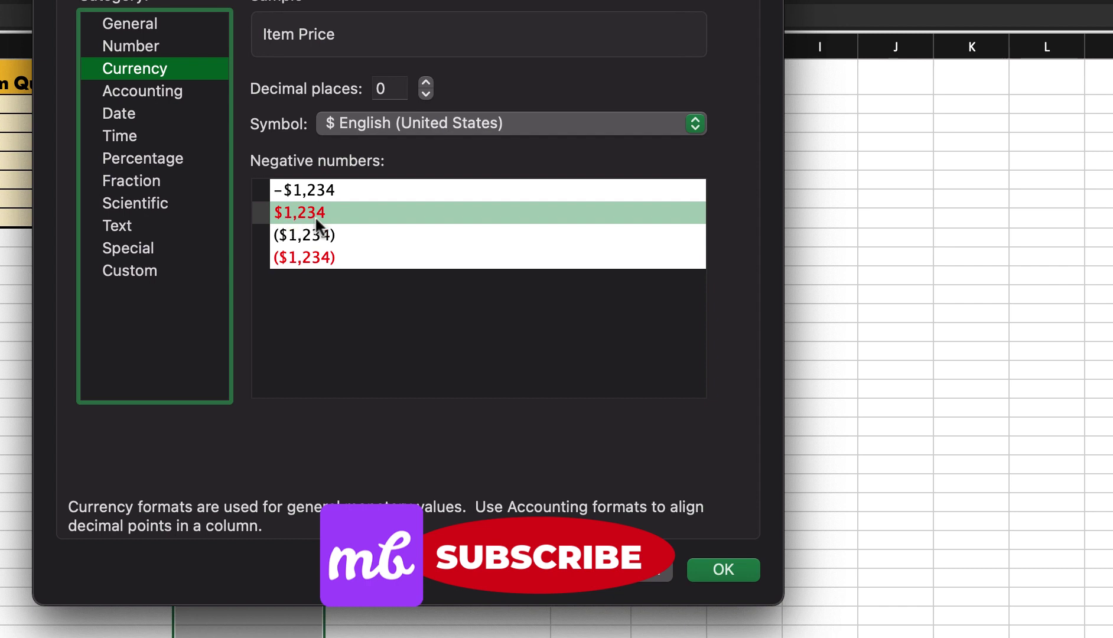
left_click(723, 571)
- Enter -56 as the price in D8
left_click(385, 253)
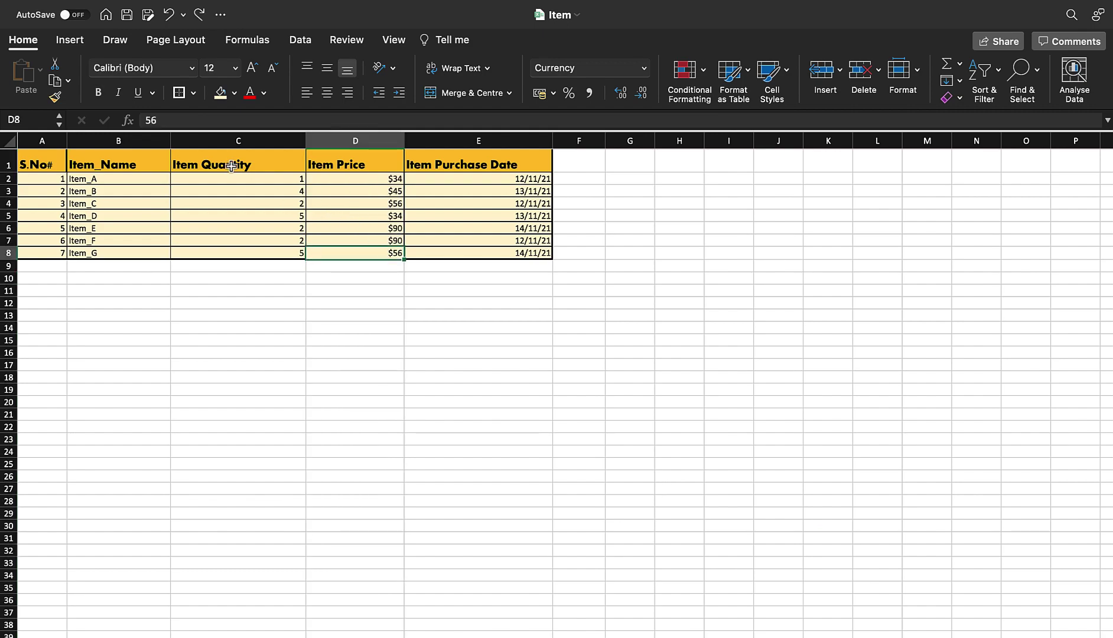
type("-56")
key("Return")
- Check the red value in D8 and select the prices D2:D8
left_click(349, 252)
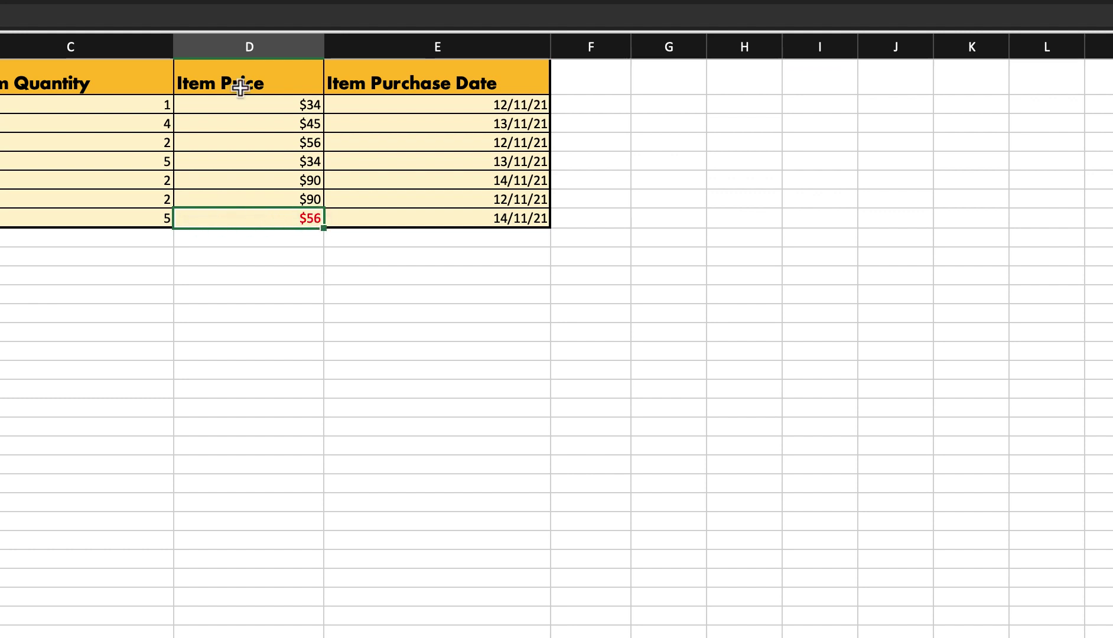
key("Up")
key("Up")
key("Up")
key("Up")
key("Up")
key("Up")
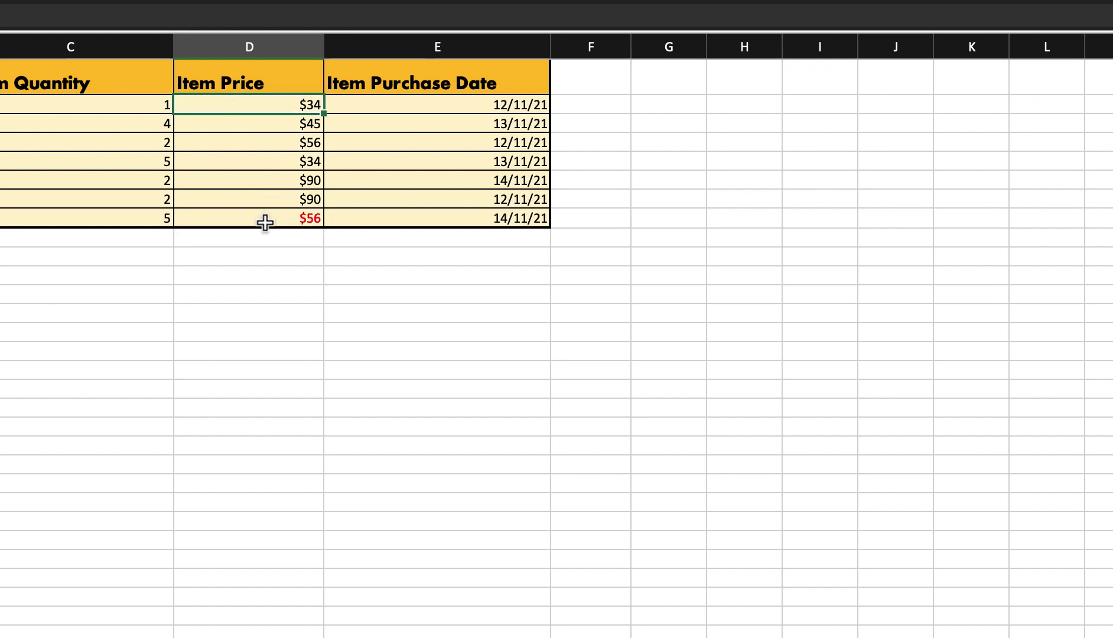
left_click(265, 220, "shift")
left_click(274, 106)
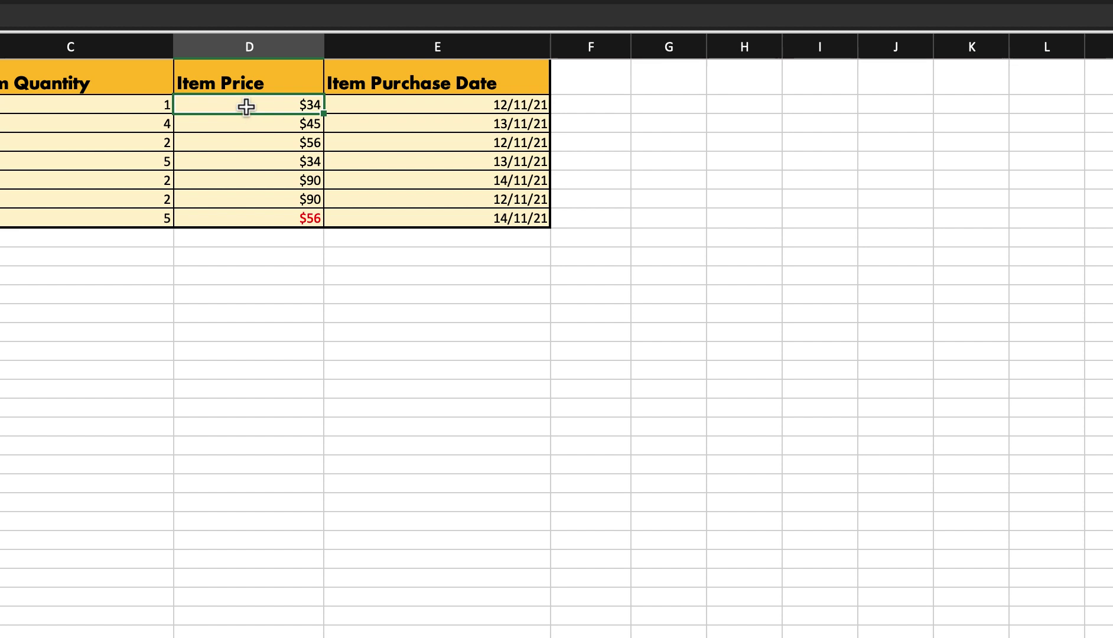
left_click(235, 220, "shift")
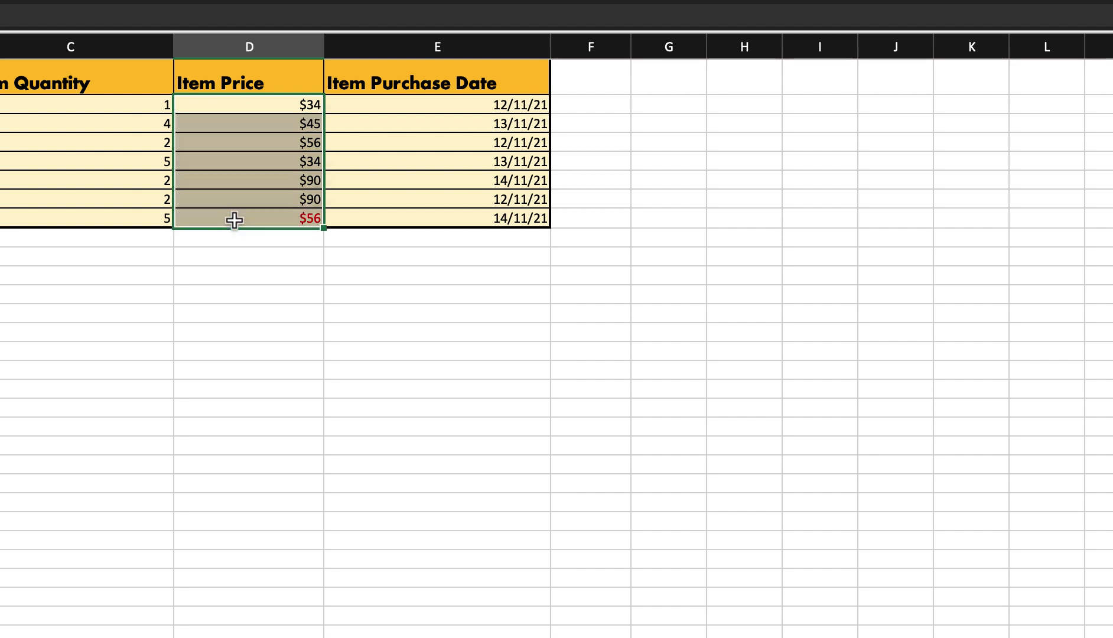
- Enter =SUM(D2:D8) in D9 to total the Item Price column
left_click(216, 238)
type("=S")
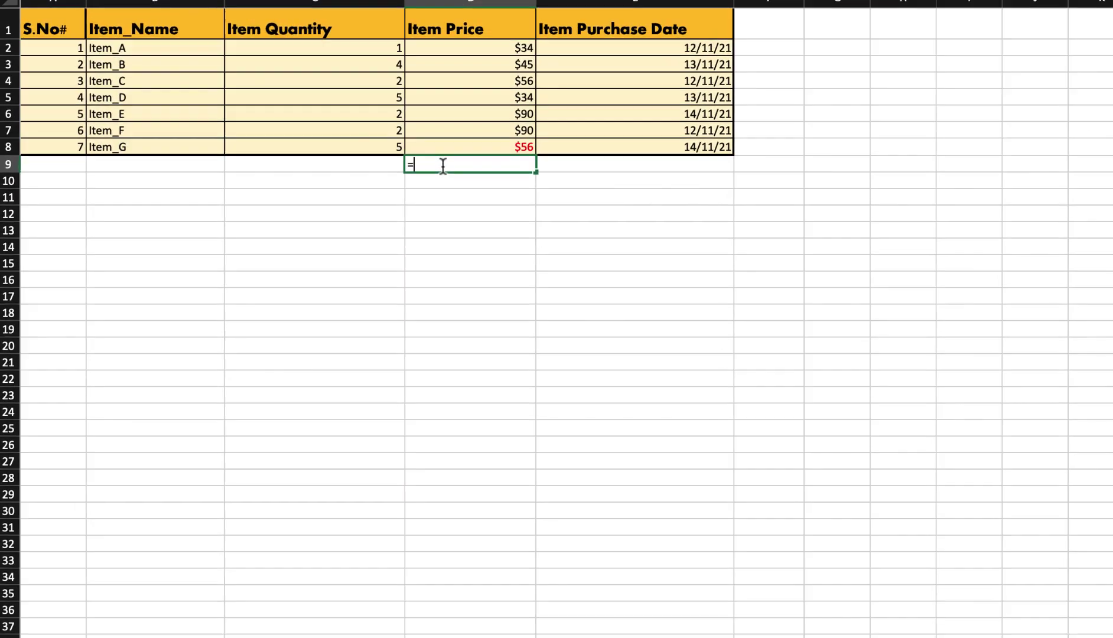
type("UM")
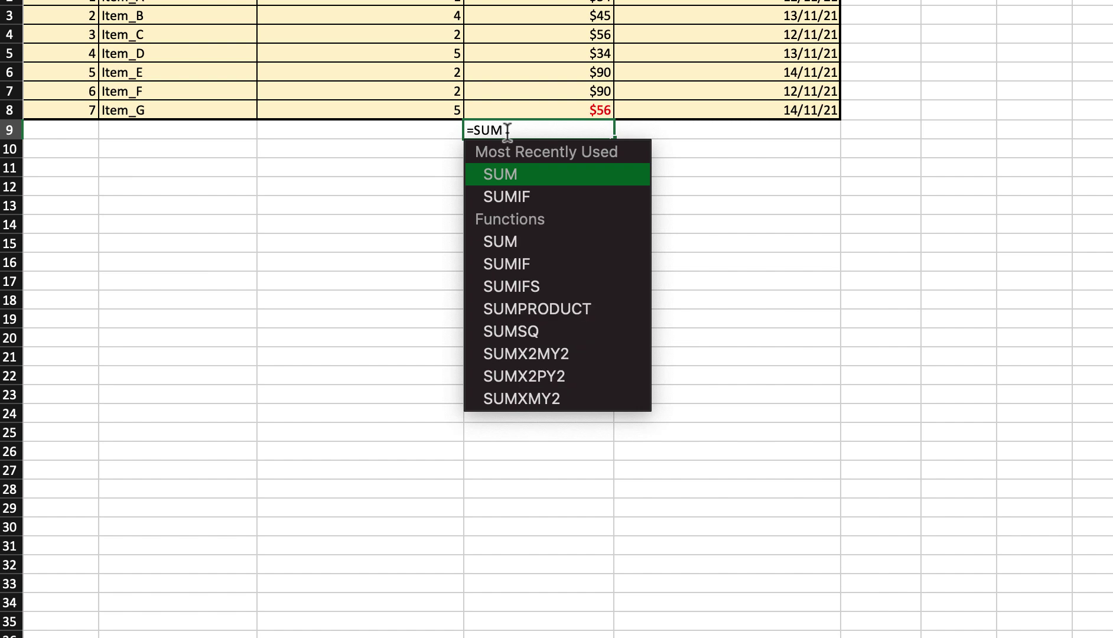
type("()")
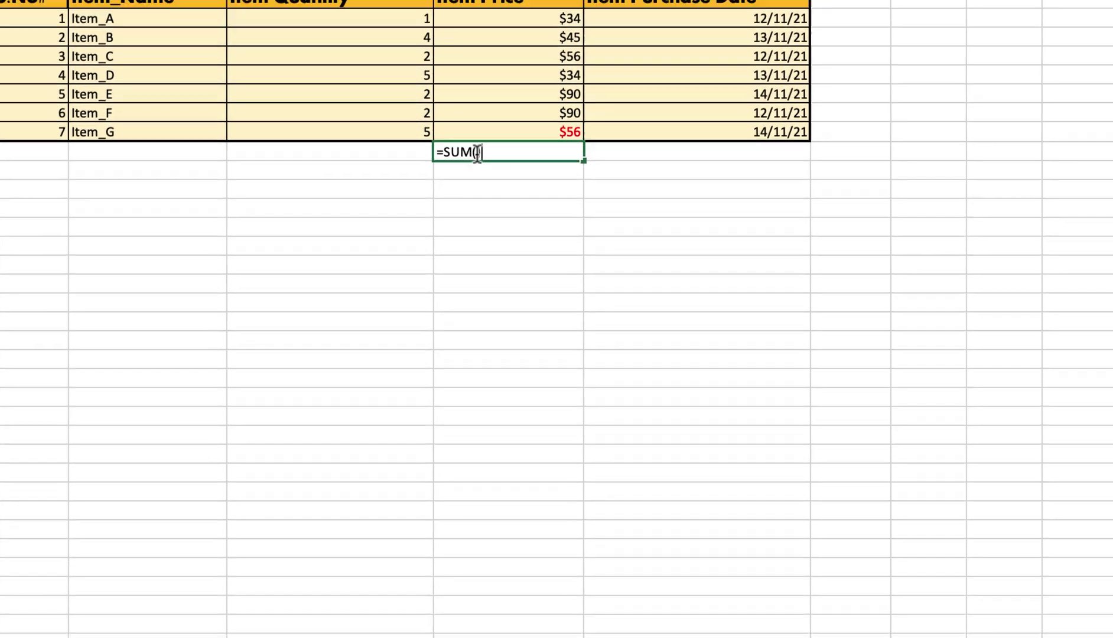
key("Return")
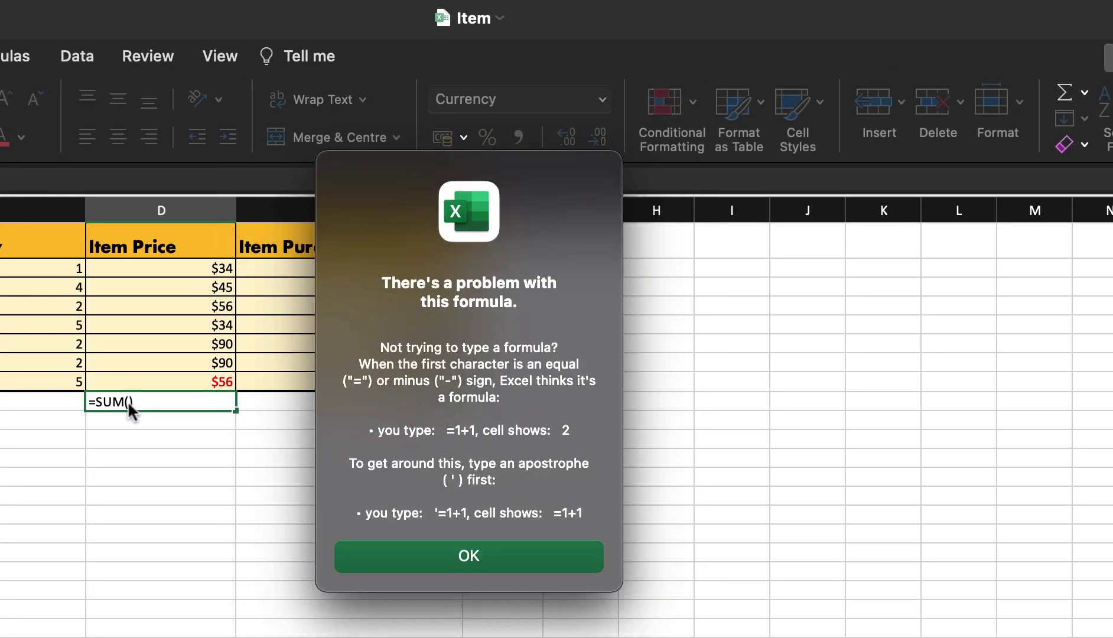
key("Return")
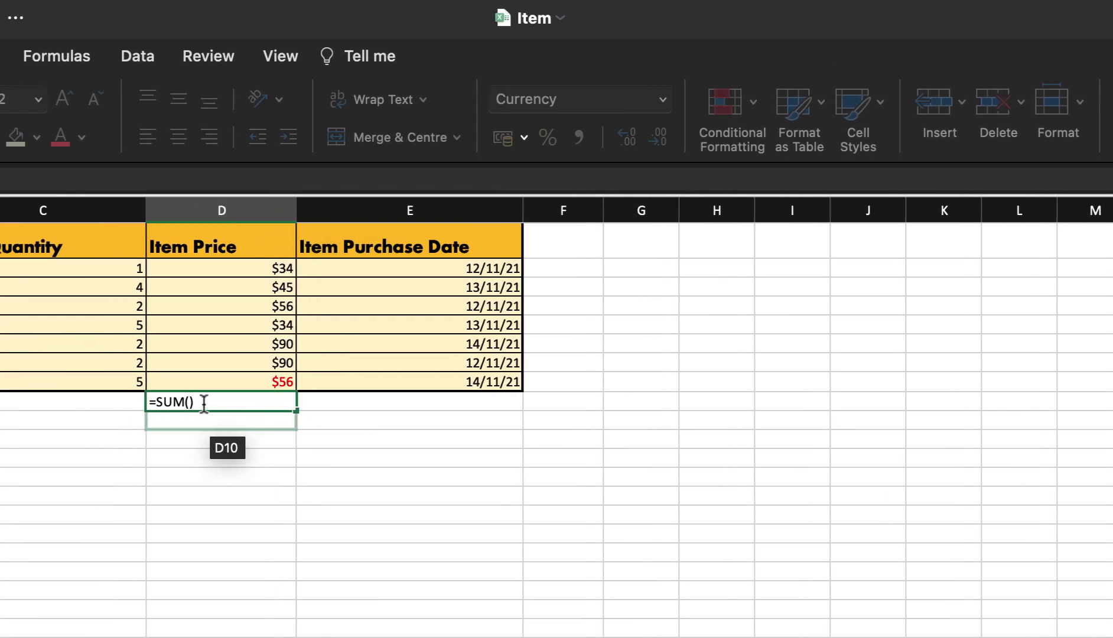
type("D2")
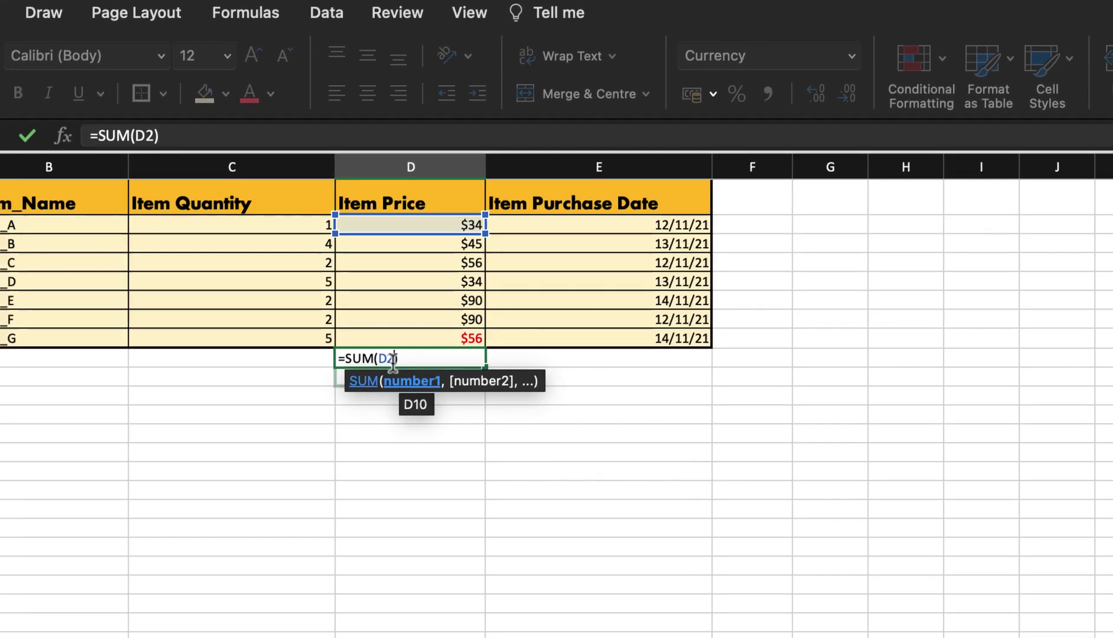
type(":")
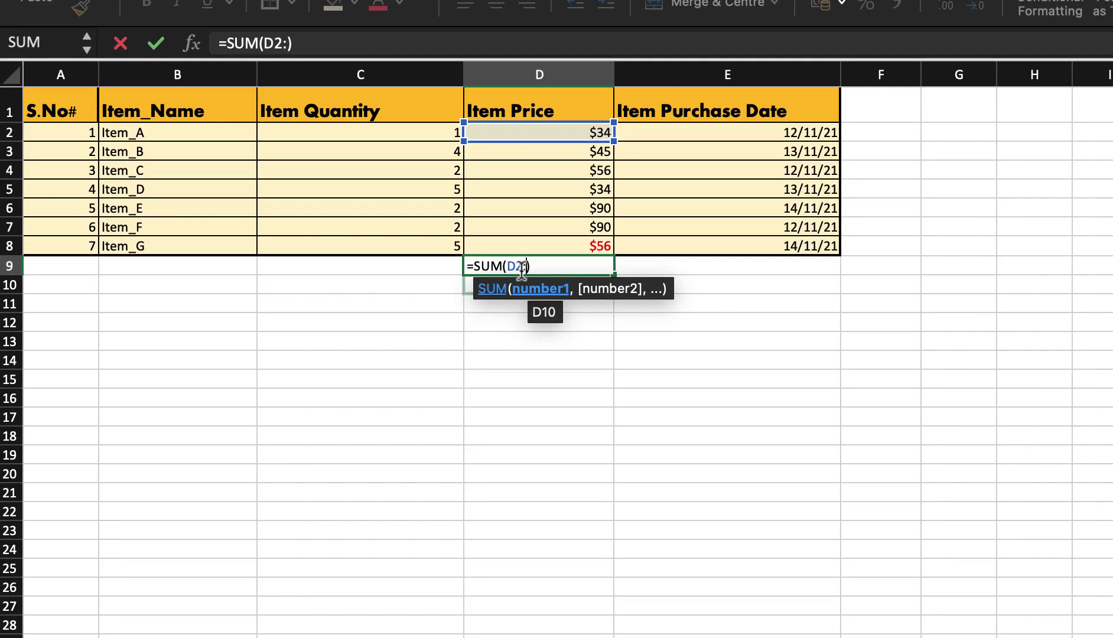
type("D*")
key("BackSpace")
type("8")
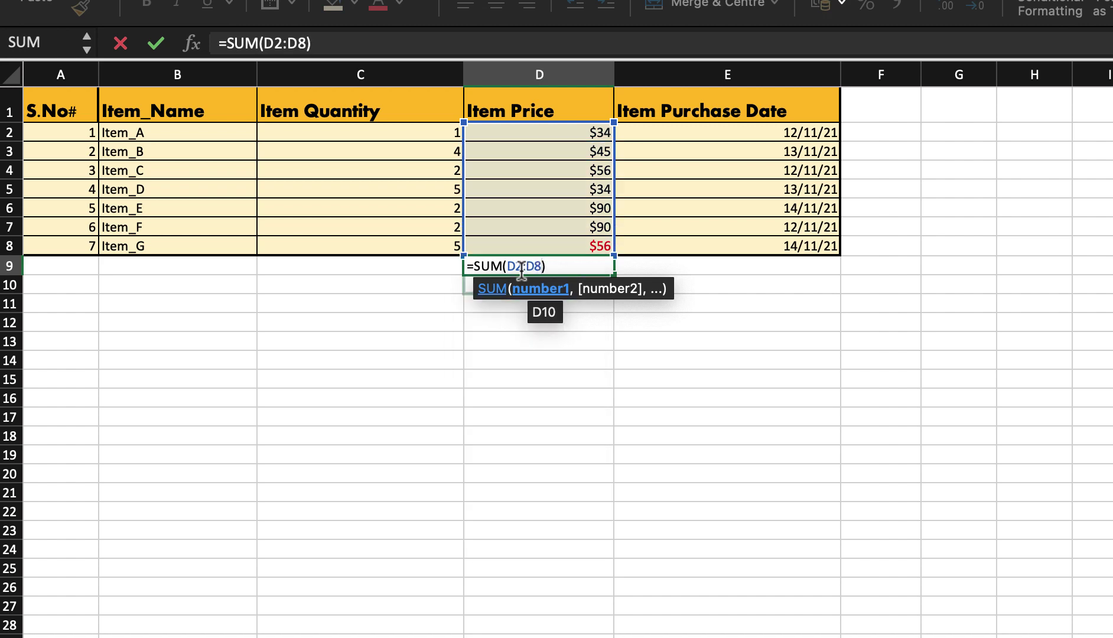
key("Return")
left_click(562, 132)
left_click(574, 249)
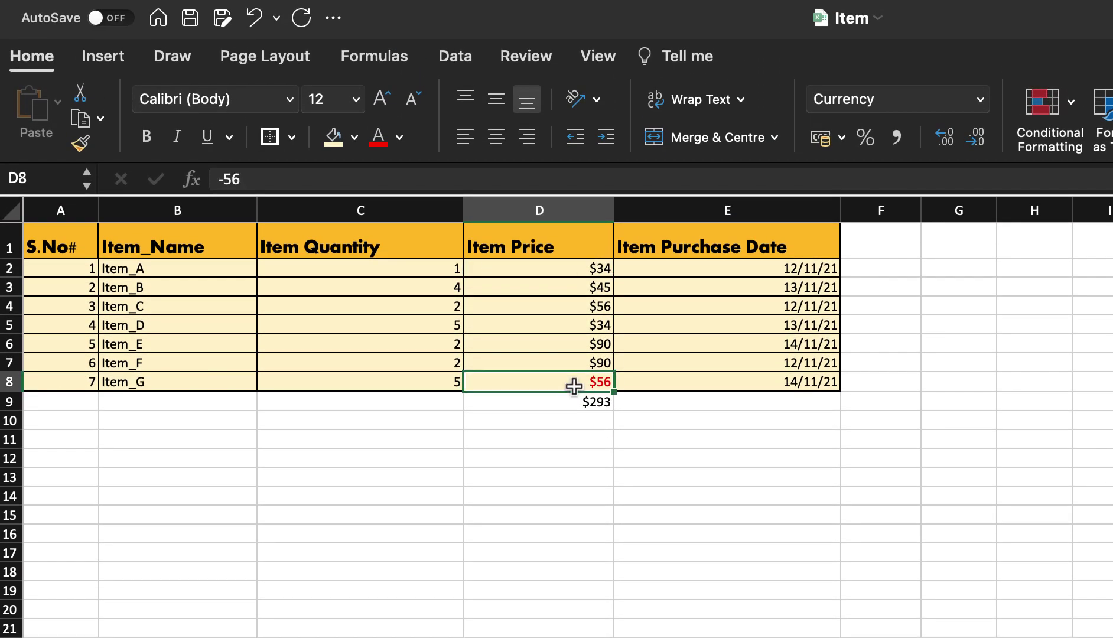
- Change D8's price from -56 back to a positive 56
left_click(568, 274)
left_click(562, 387, "shift")
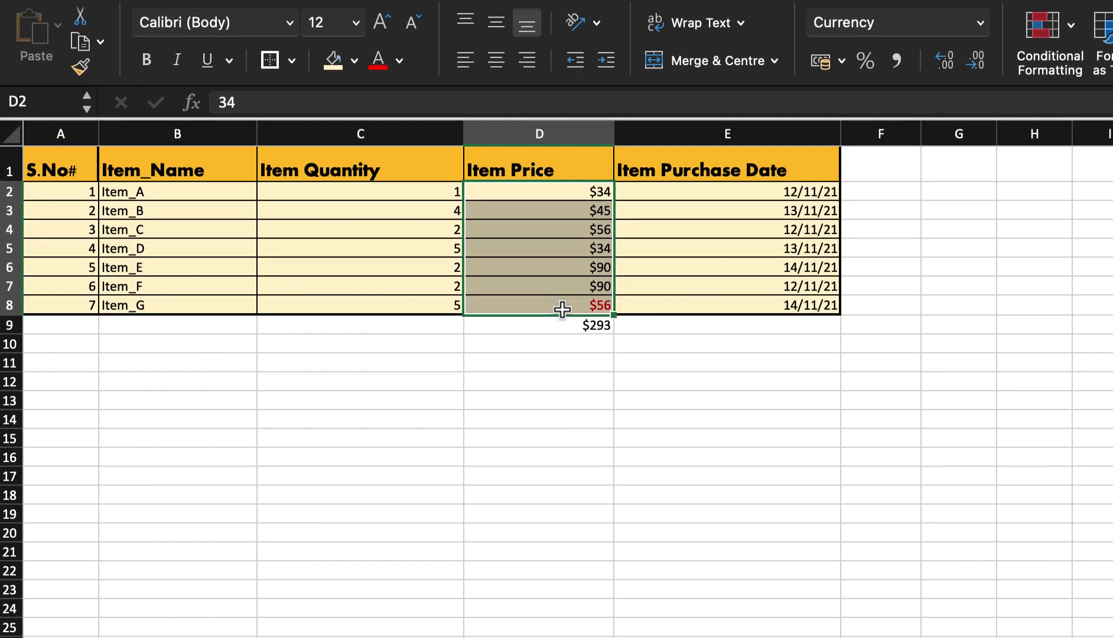
double_click(572, 307)
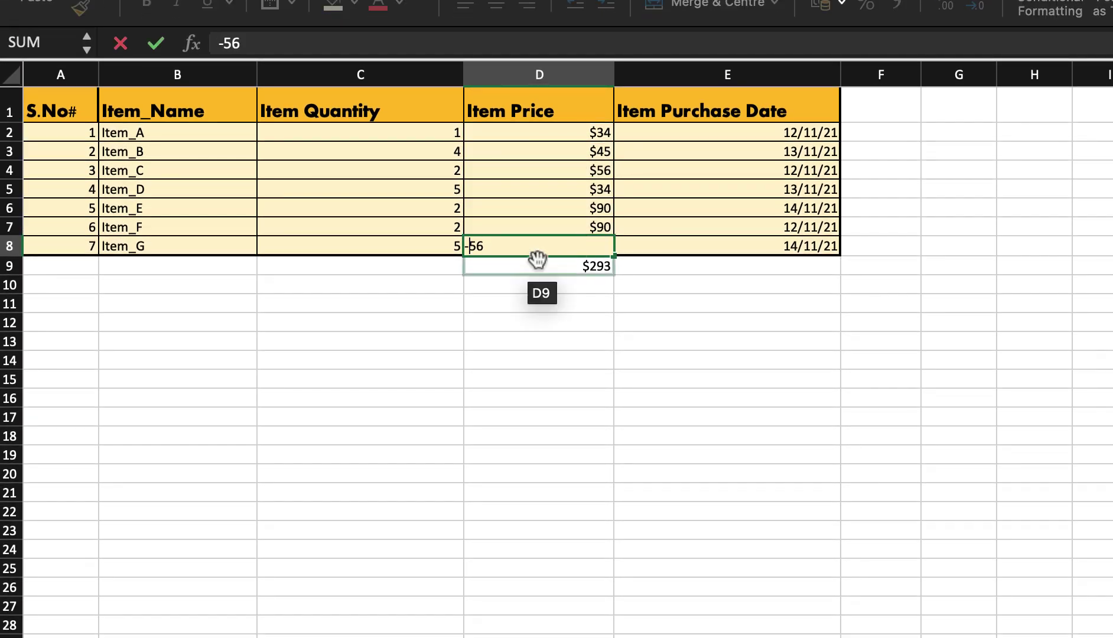
key("BackSpace")
left_click_drag(538, 261, 539, 258)
scroll(539, 259, "right", 1)
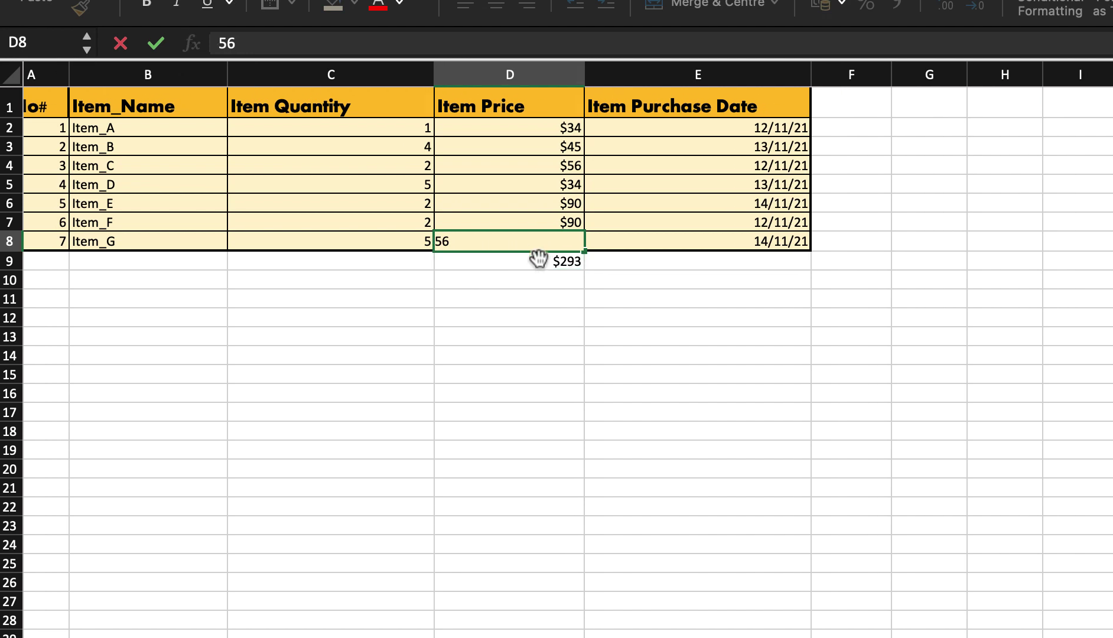
scroll(620, 232, "down", 1)
scroll(613, 247, "left", 1)
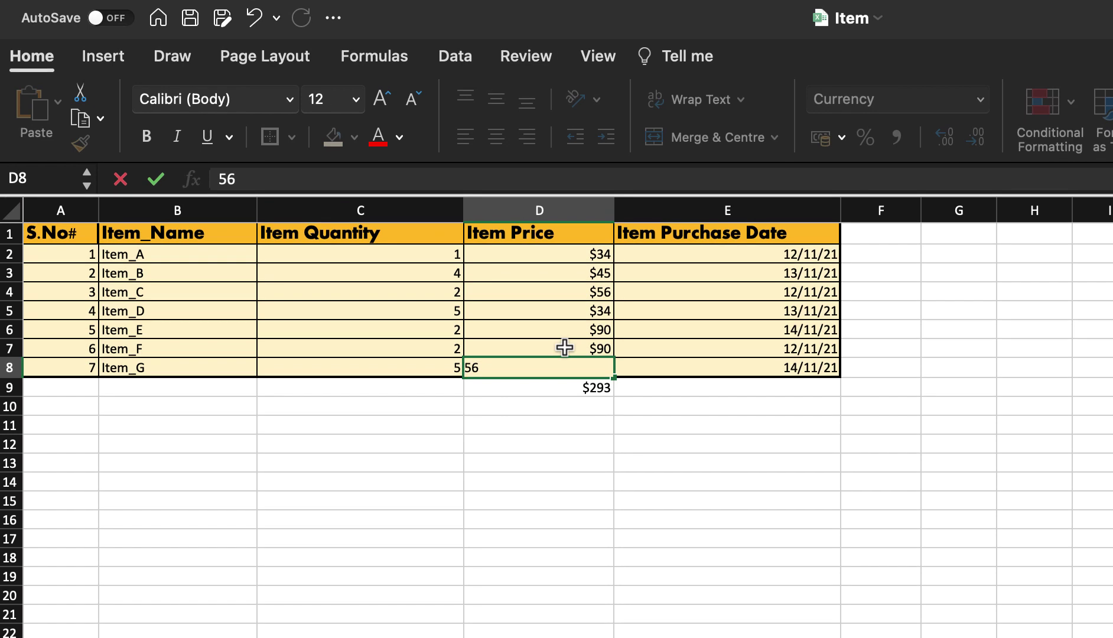
left_click(564, 212)
- Select the $405 total in D9, then return to the first price in D2
key("Down")
key("Down")
left_click(302, 346)
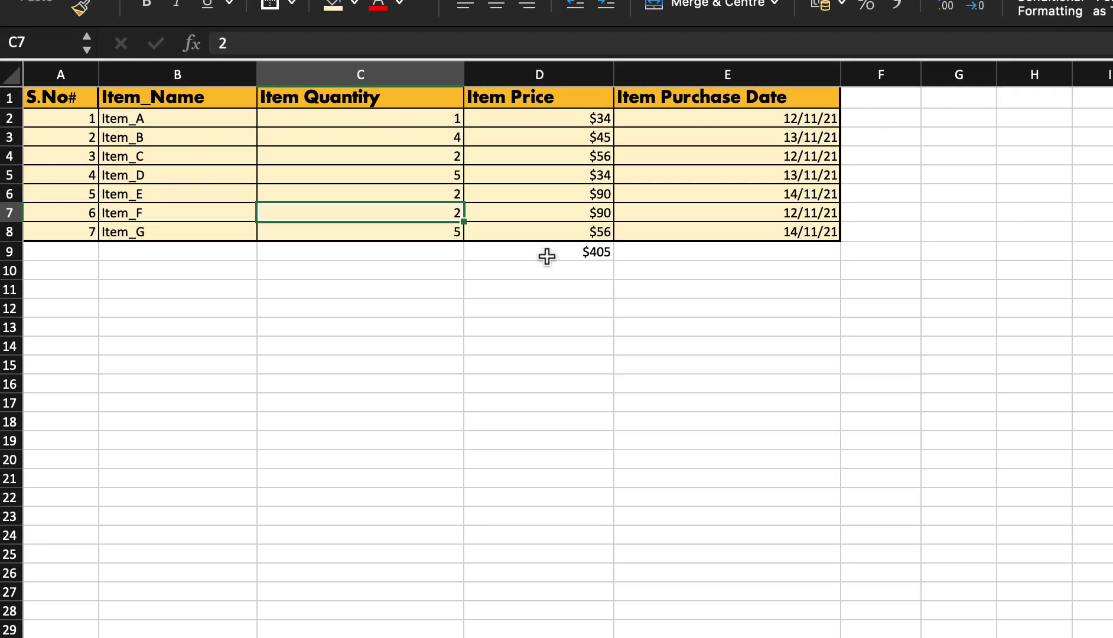
left_click(382, 219)
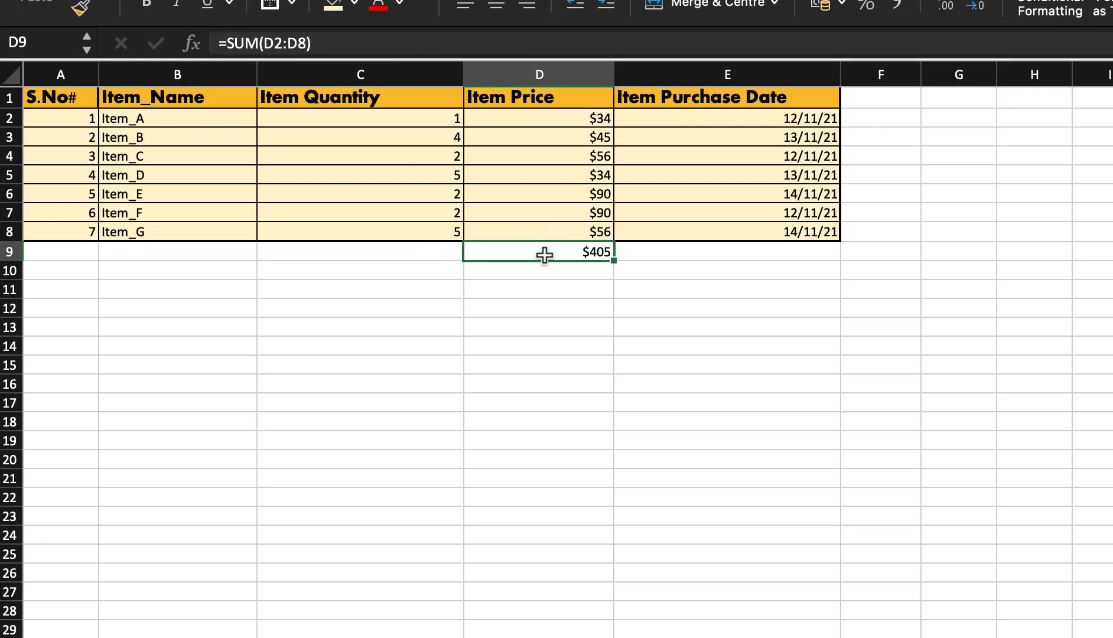
left_click(231, 313)
left_click(520, 148)
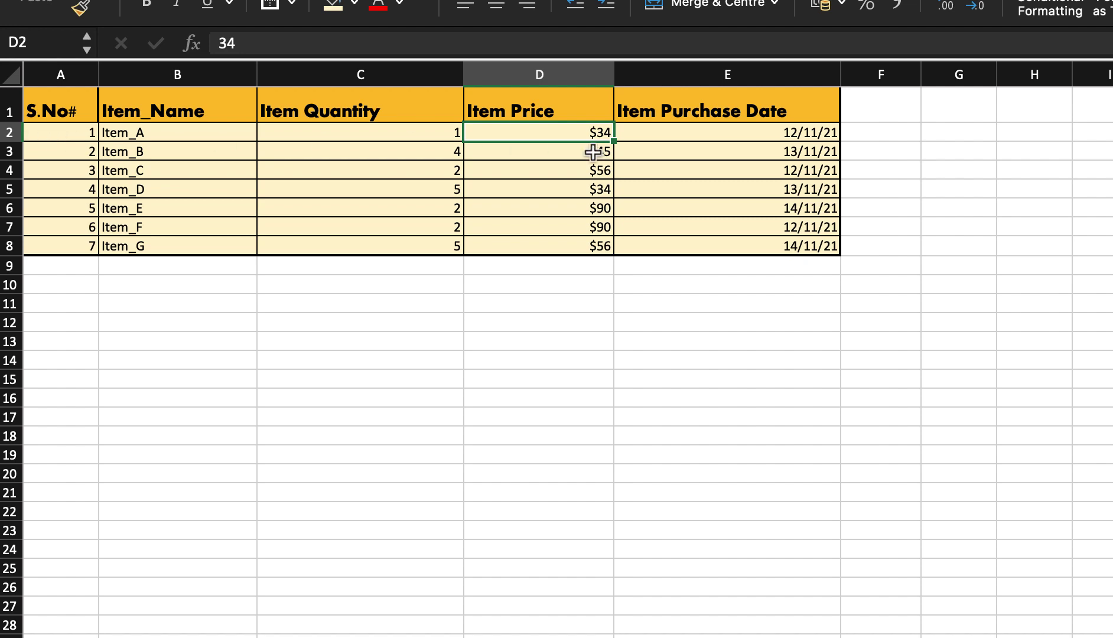
- Select the header row and turn on Data filters for the table
left_click(3, 111)
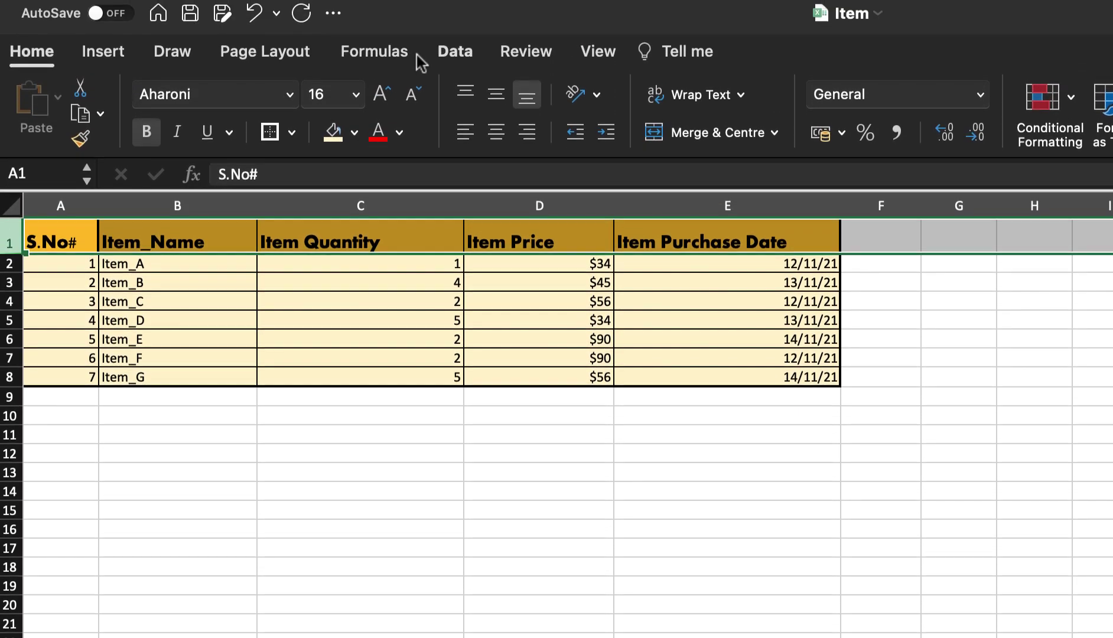
left_click(453, 59)
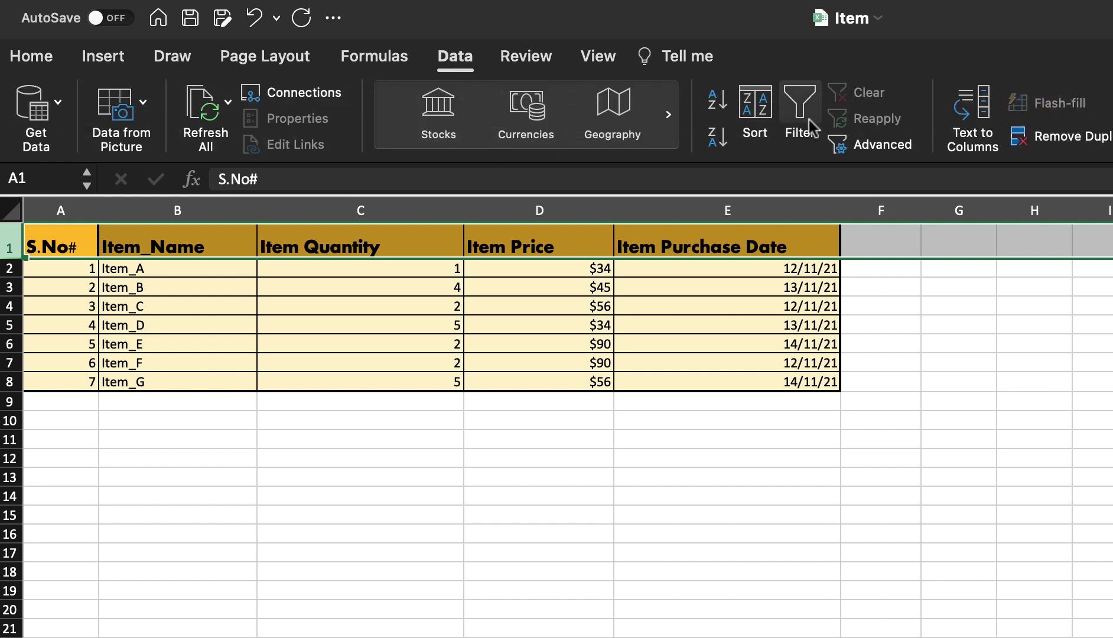
left_click(800, 103)
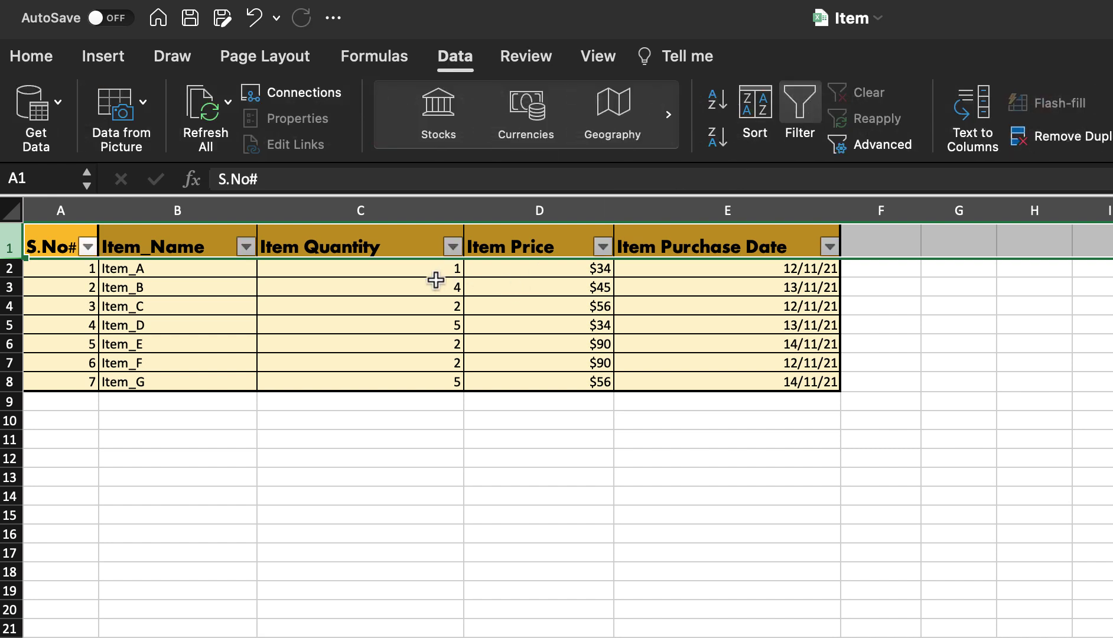
- Filter Item Quantity to only 2, leaving Item_C, Item_E and Item_F
left_click(435, 284)
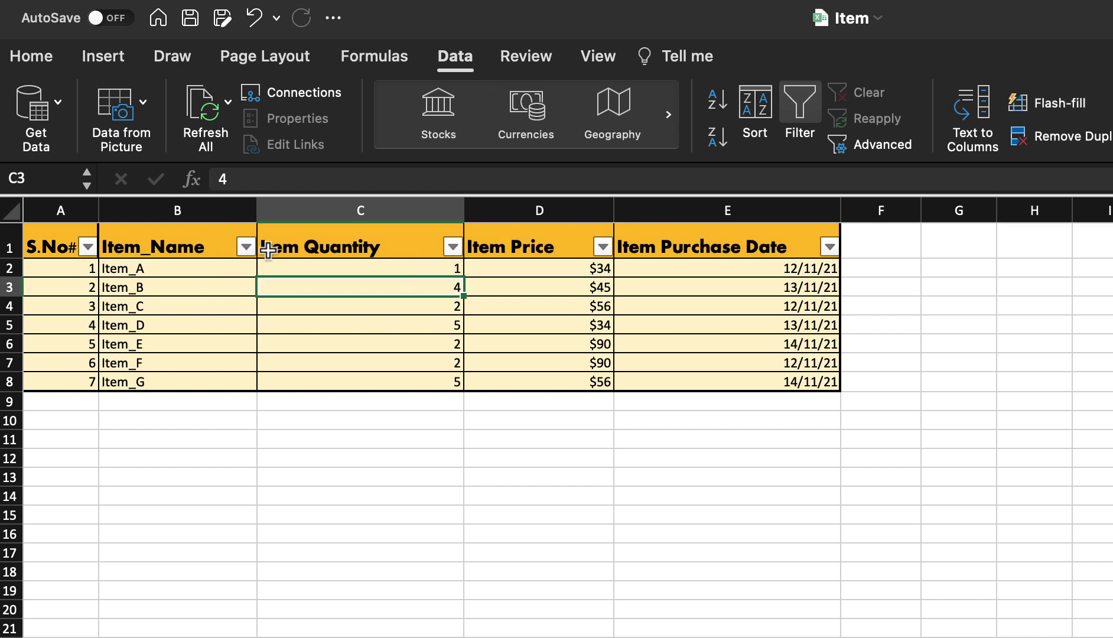
key("Up")
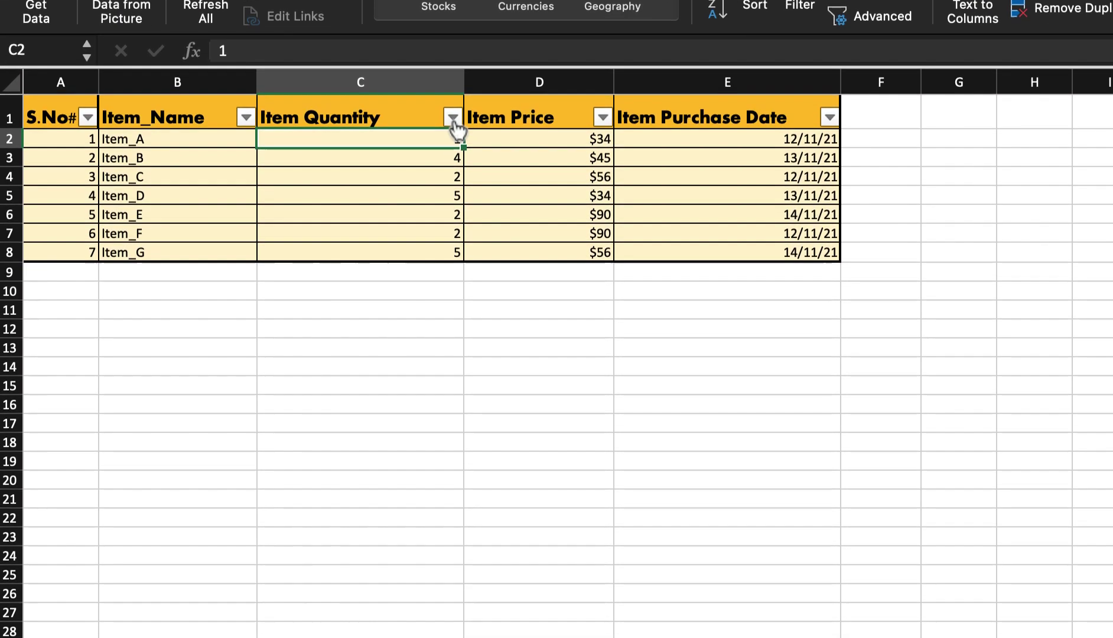
left_click(453, 246)
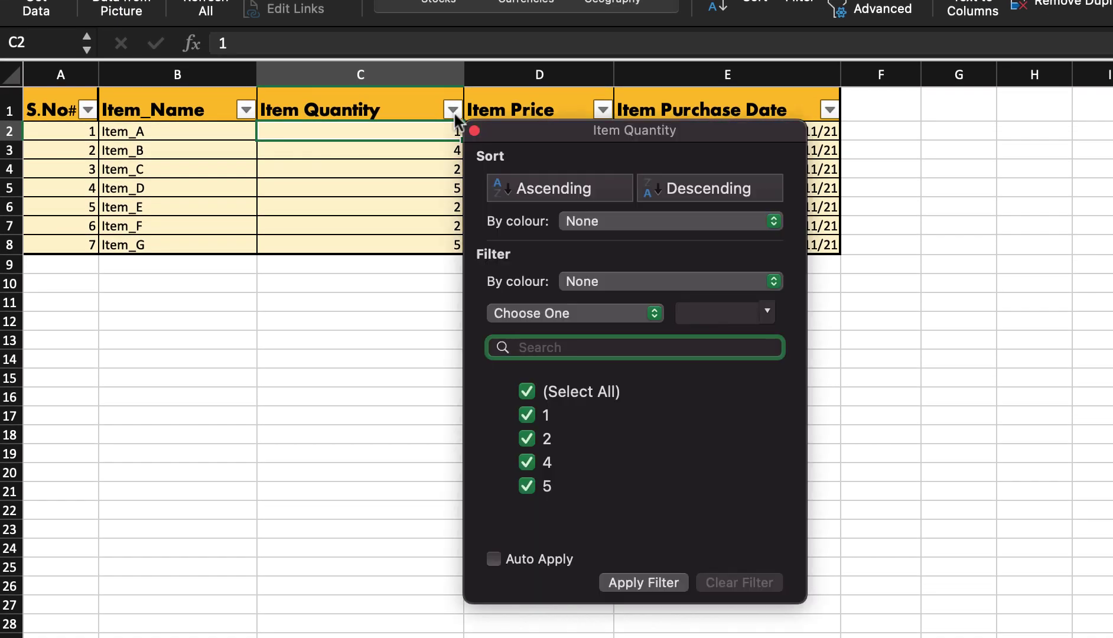
left_click(526, 392)
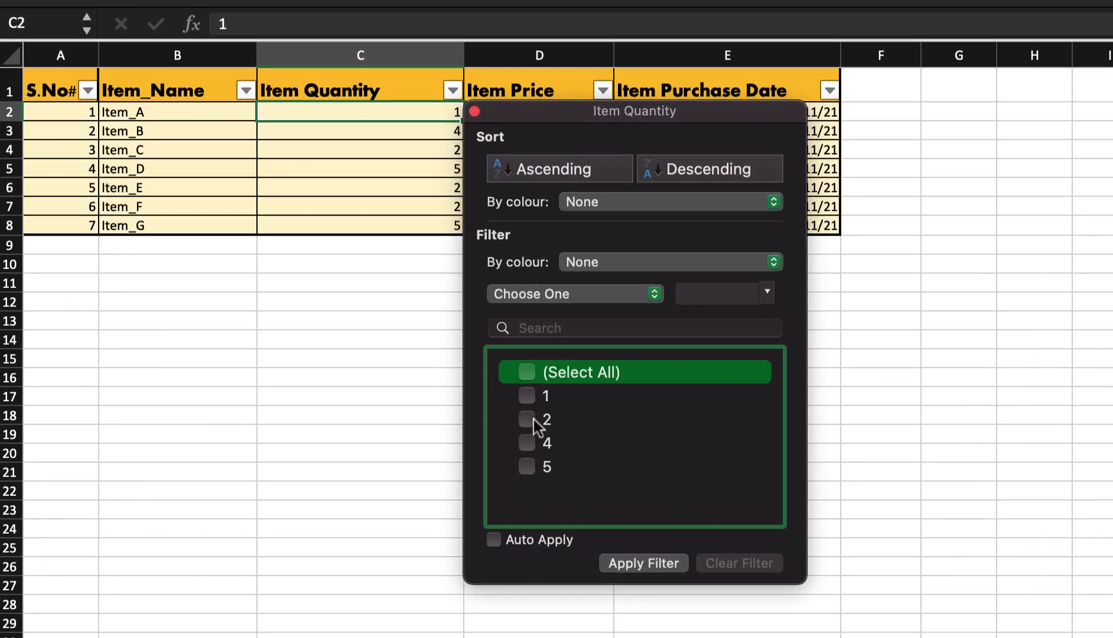
left_click(527, 438)
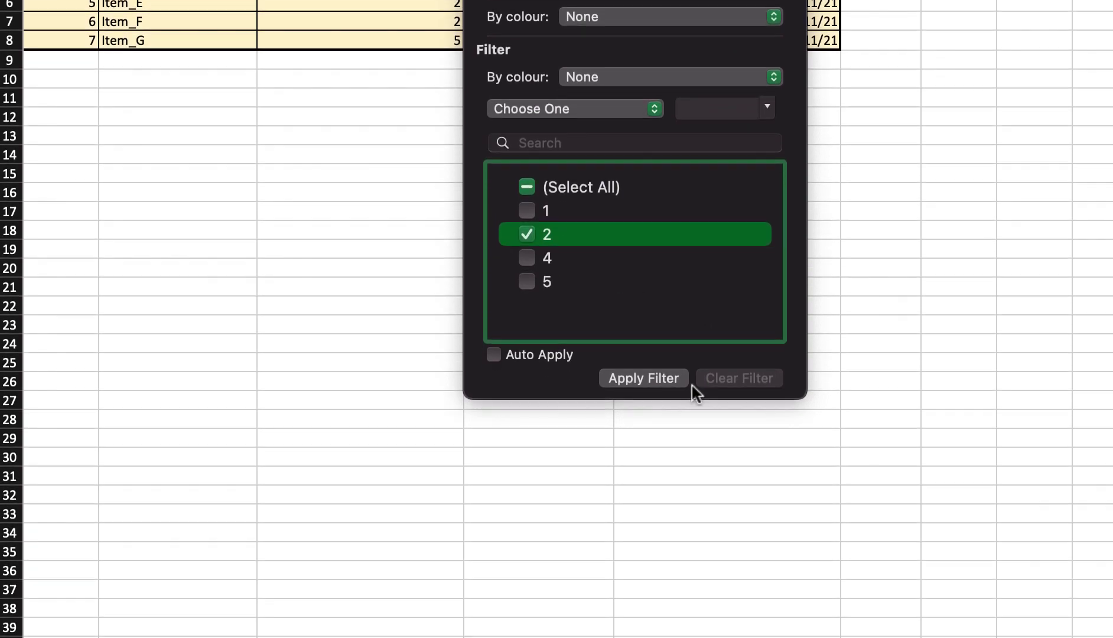
left_click(643, 379)
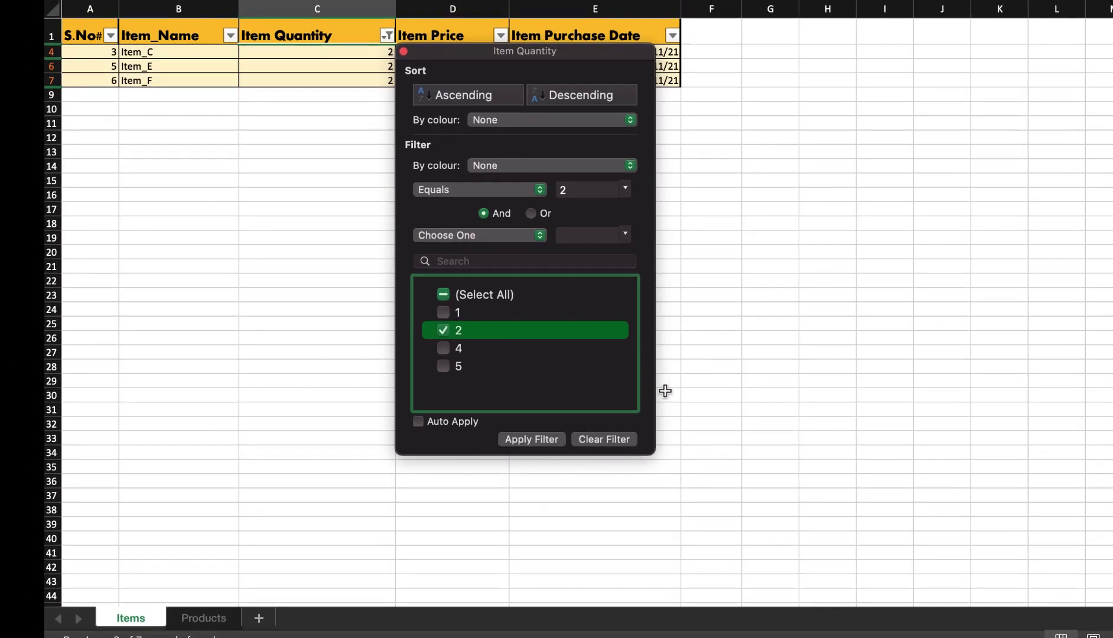
left_click(666, 391)
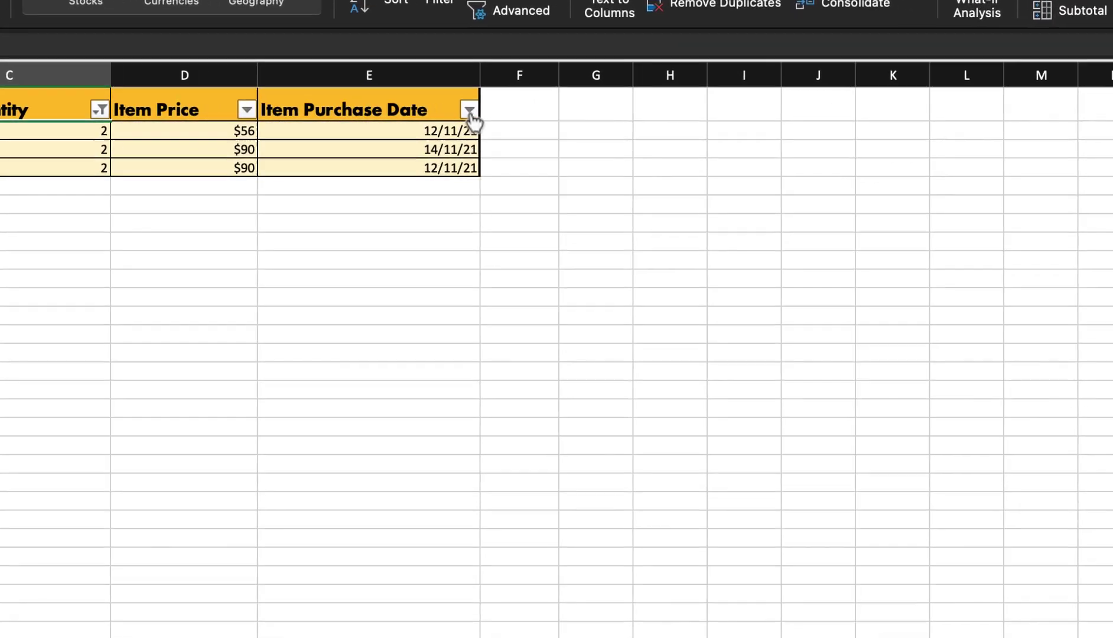
- Exclude 14 November from the Item Purchase Date filter, leaving Item_C and Item_F
left_click(470, 111)
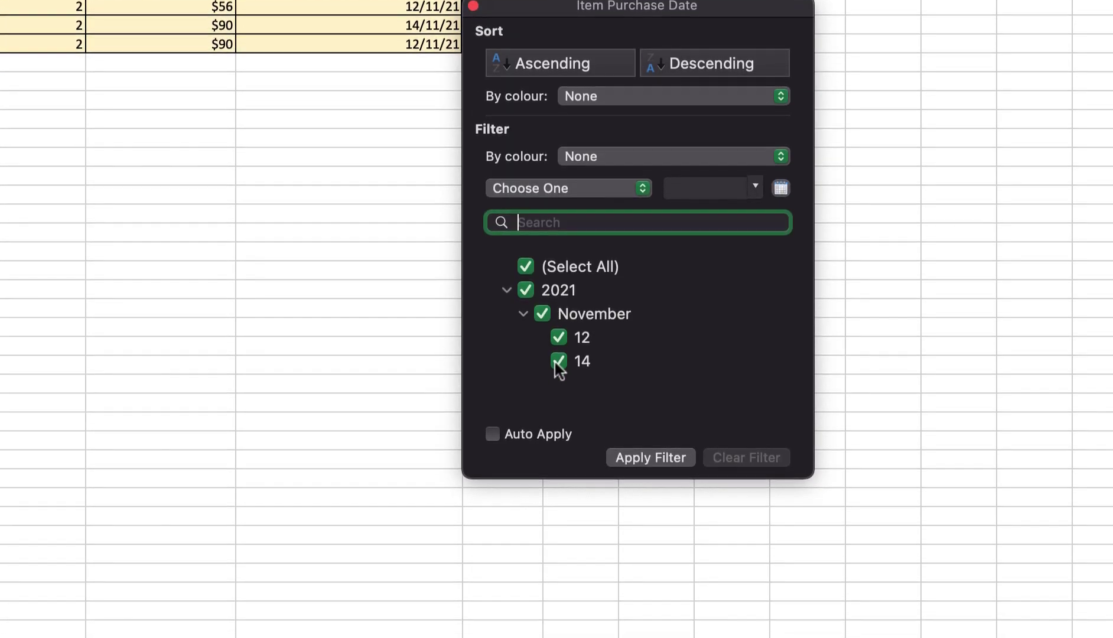
left_click(582, 367)
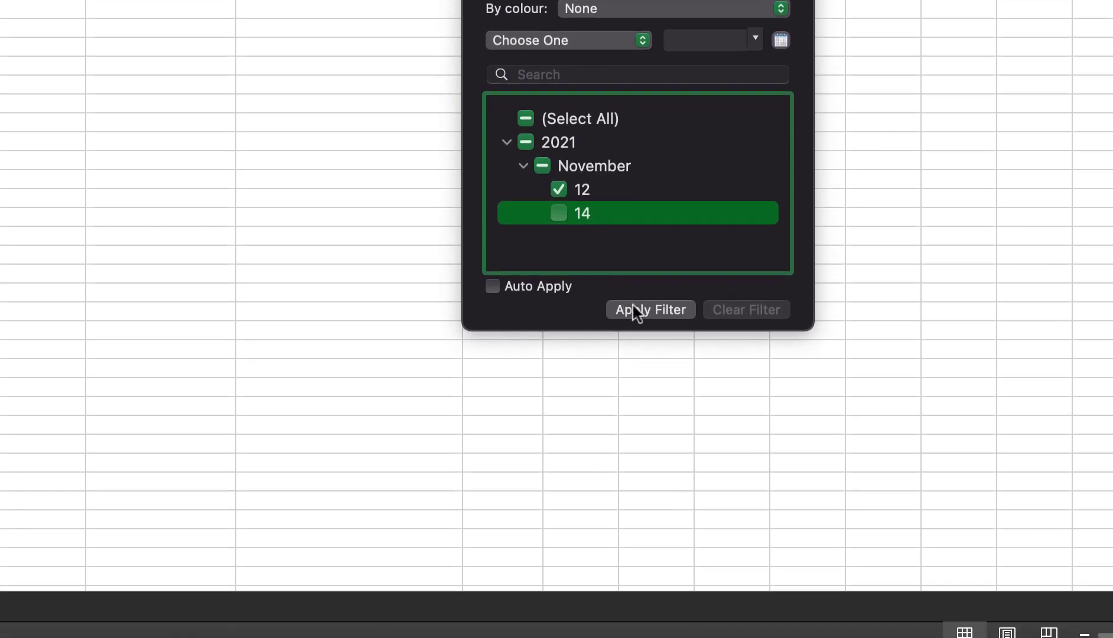
left_click(640, 452)
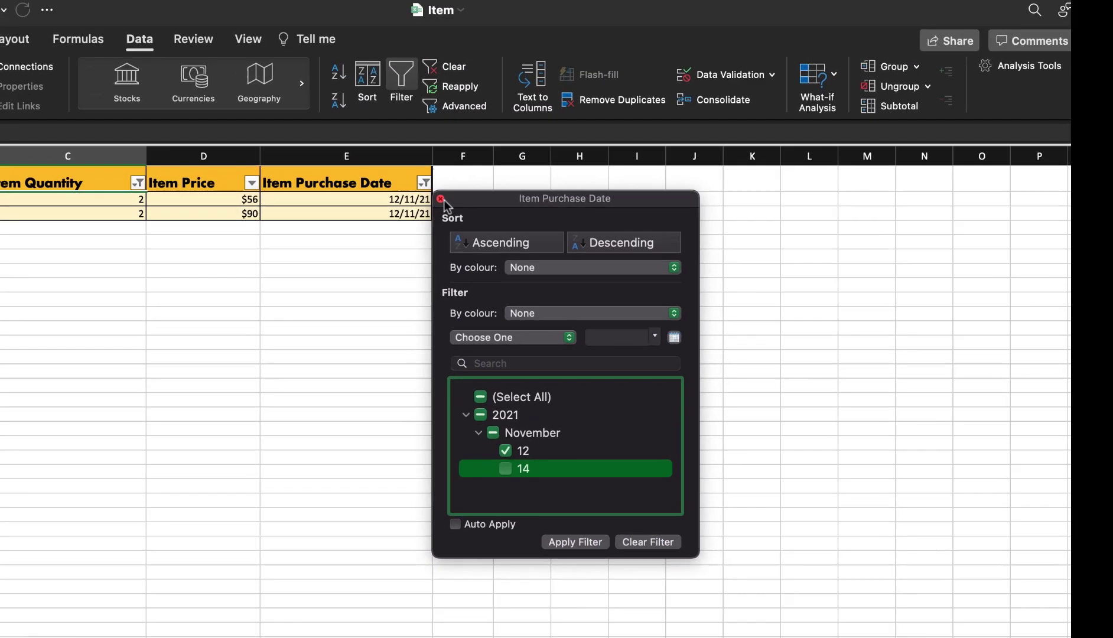
left_click(442, 203)
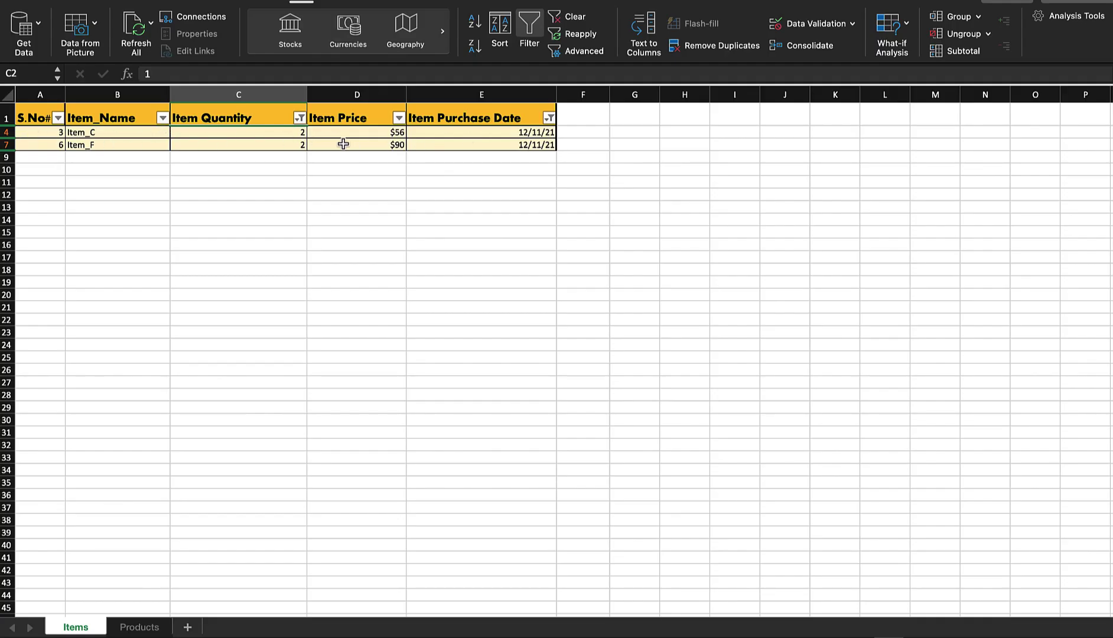
left_click(6, 117)
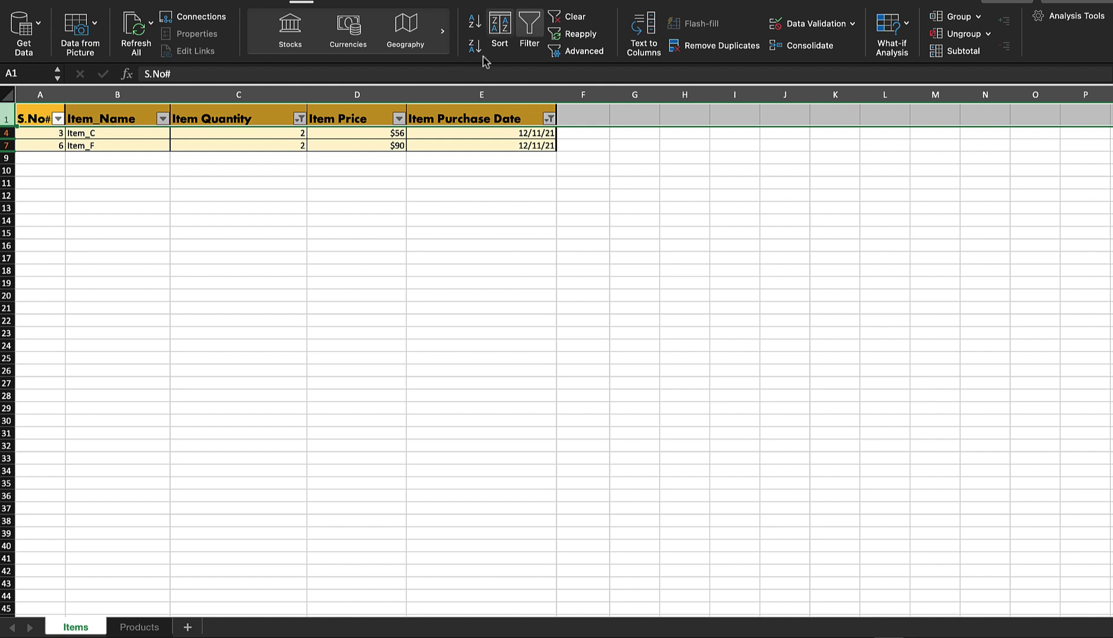
- Turn filtering off to show all seven items and narrow the Item Purchase Date column
left_click(533, 31)
left_click(327, 206)
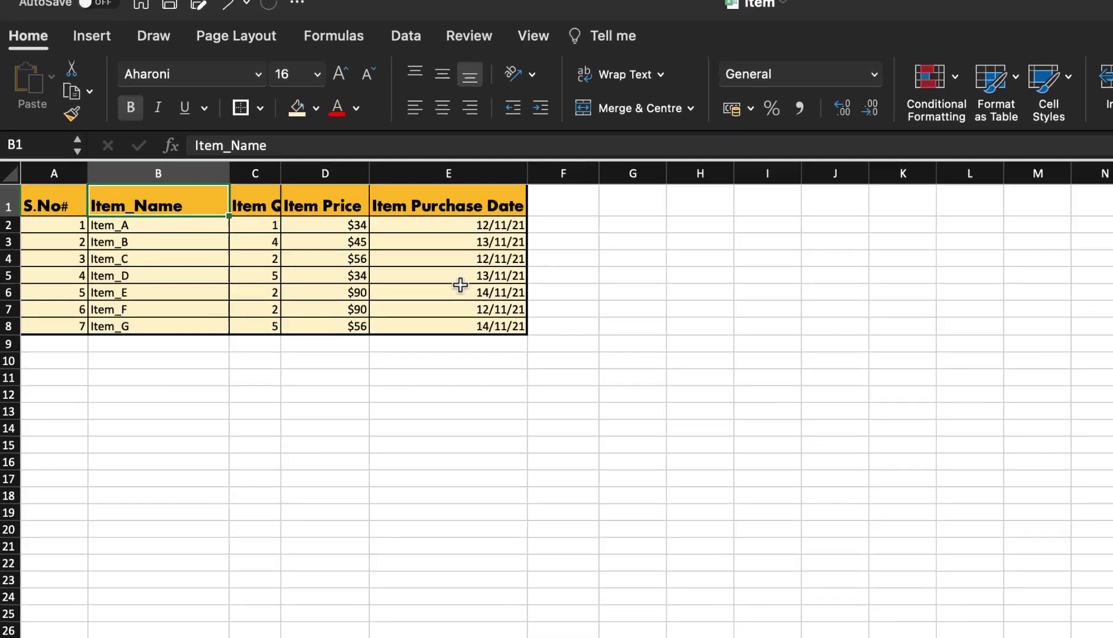
left_click_drag(348, 95, 335, 95)
left_click(287, 248)
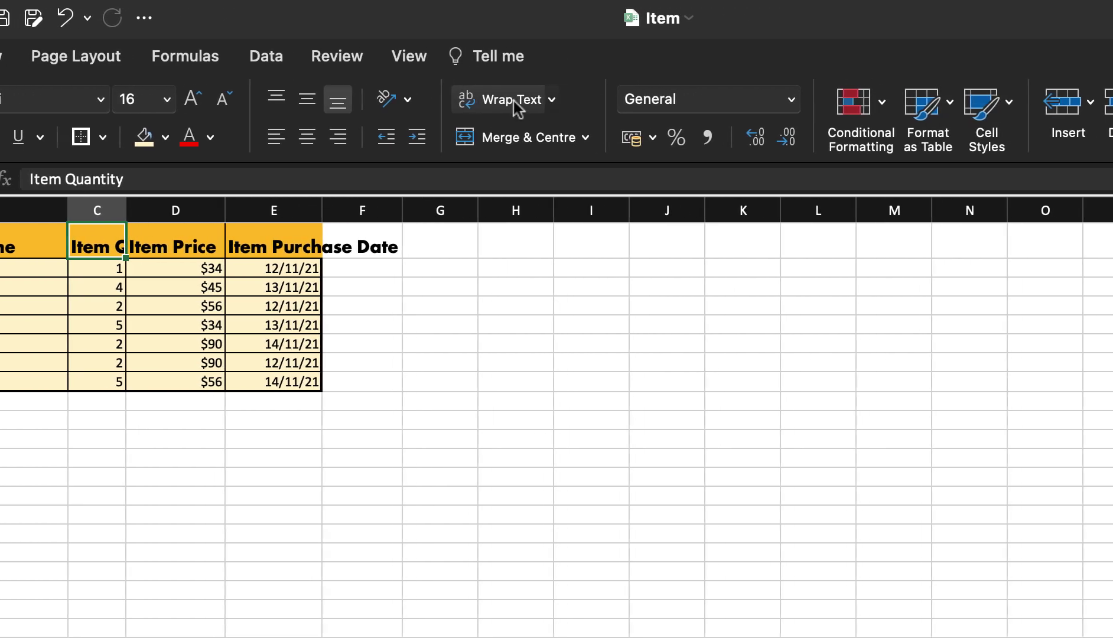
- Wrap the Item Quantity heading in C1, make row 1 taller, and widen column C
left_click(513, 101)
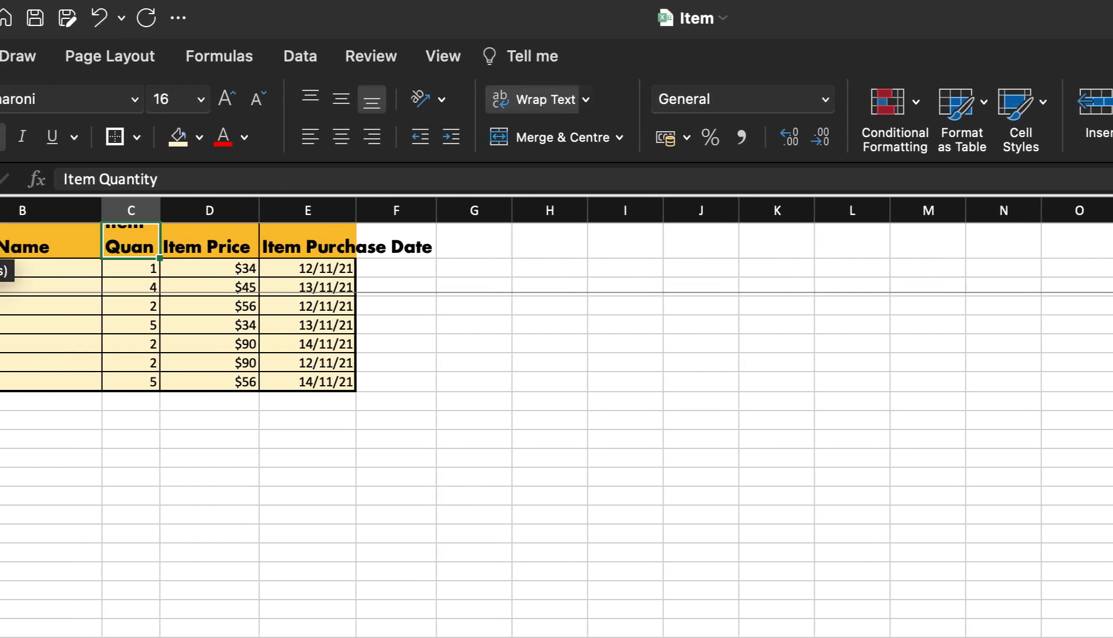
left_click_drag(7, 292, 7, 297)
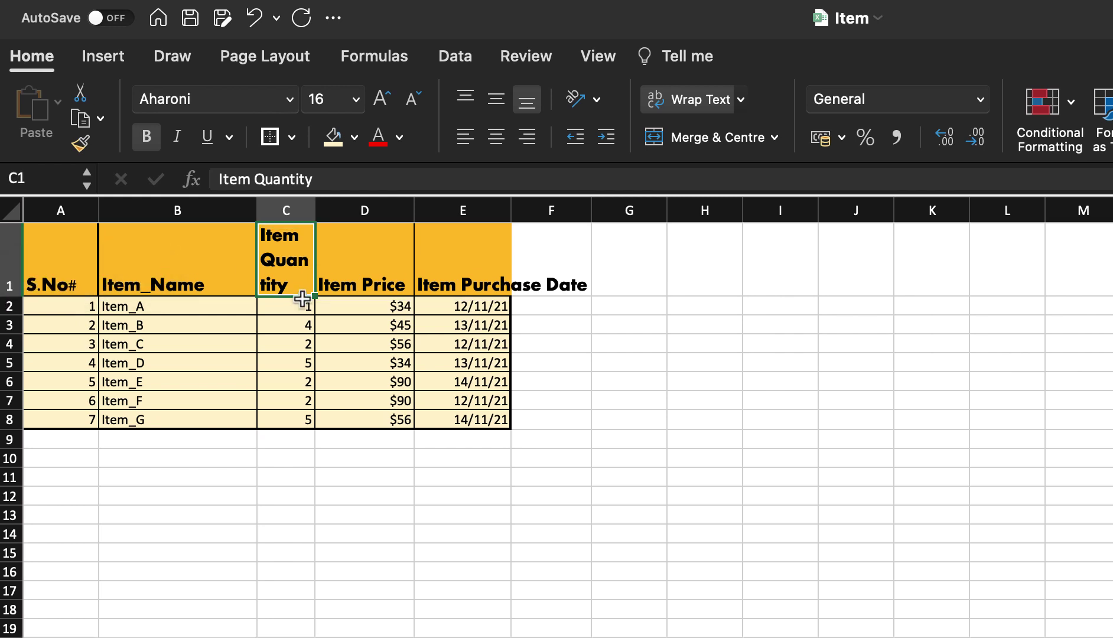
left_click_drag(315, 210, 348, 207)
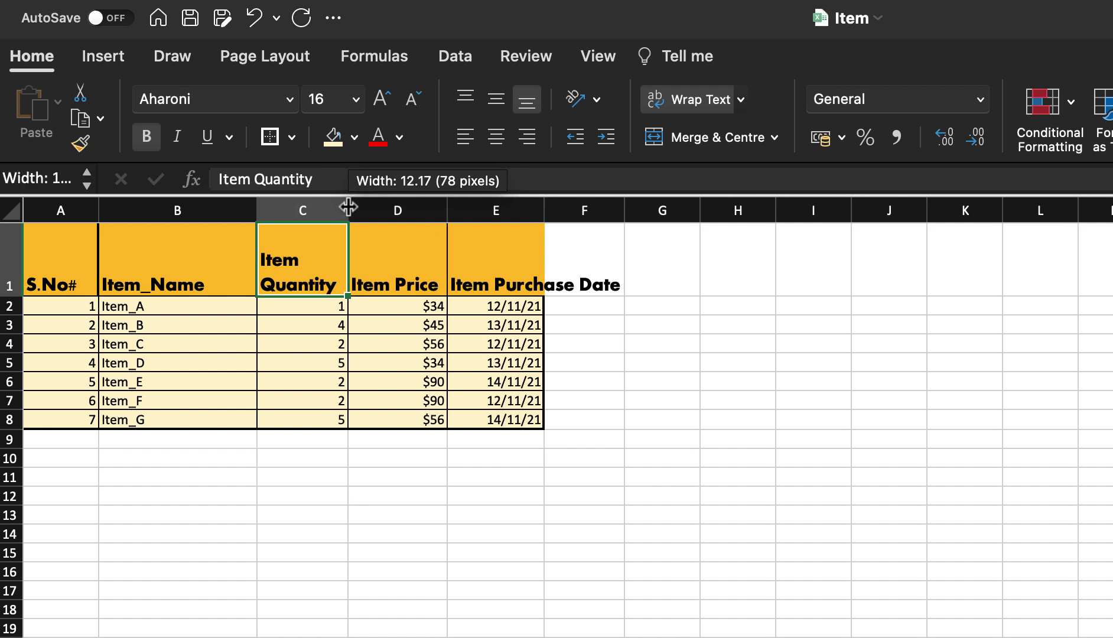
- Widen column E and wrap the Item Purchase Date heading in E1
left_click(453, 248)
left_click_drag(544, 210, 572, 211)
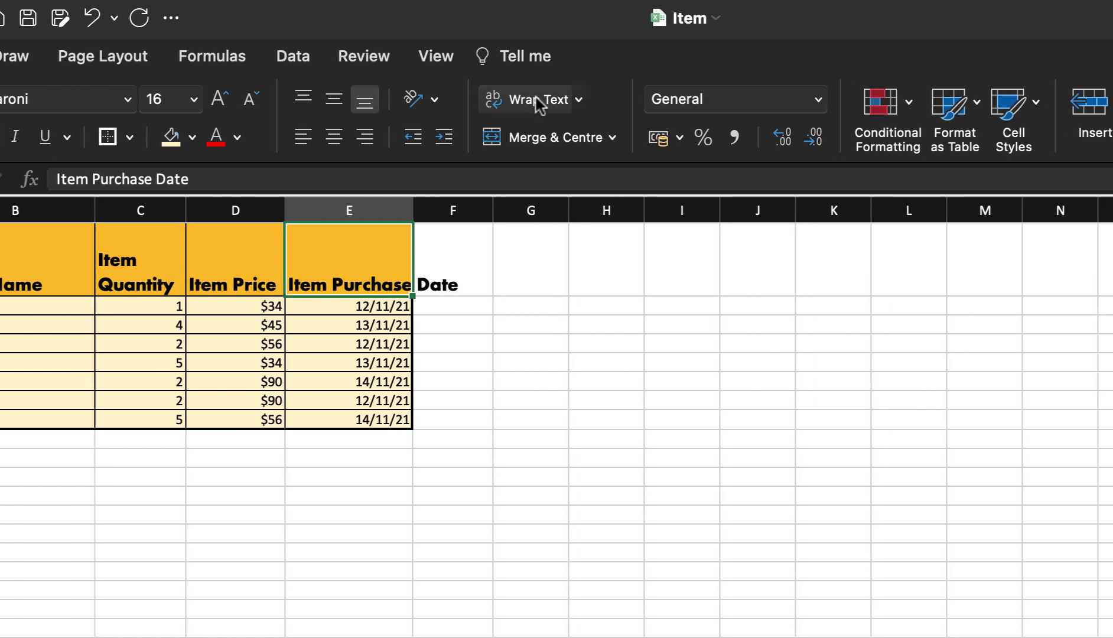
left_click(680, 100)
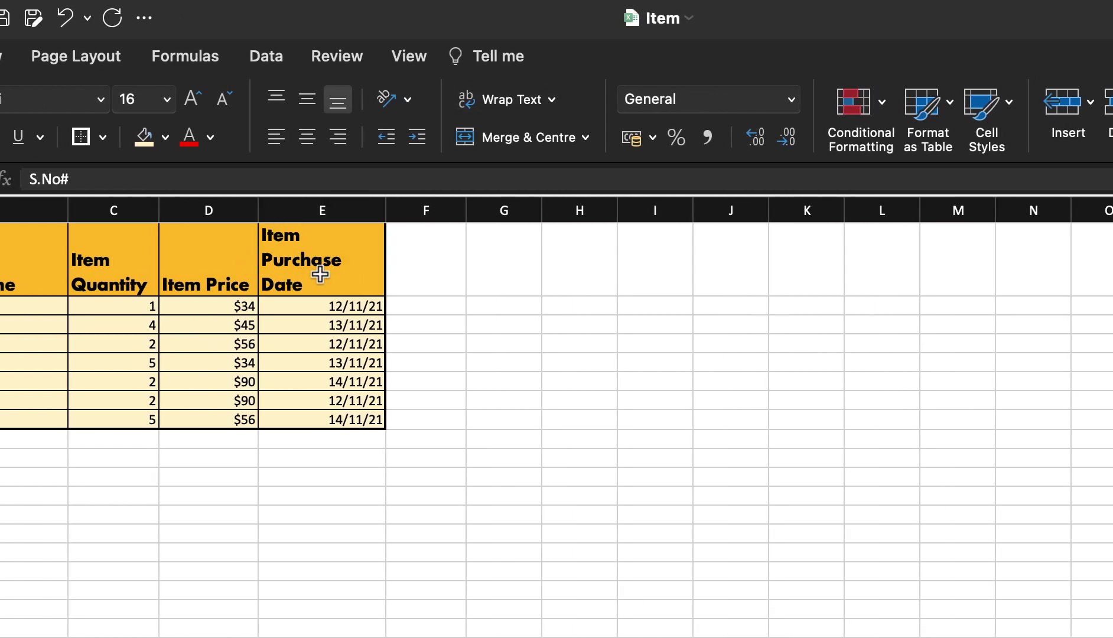
left_click(322, 275)
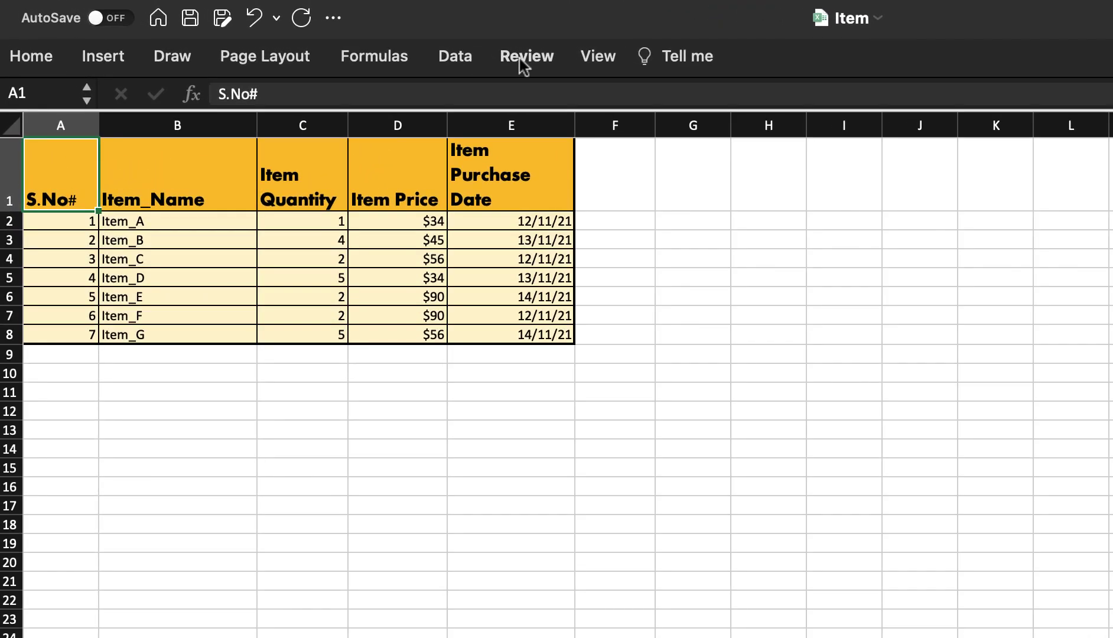
- Protect the Items sheet with a password, then try editing C5 to confirm it is locked
left_click(523, 57)
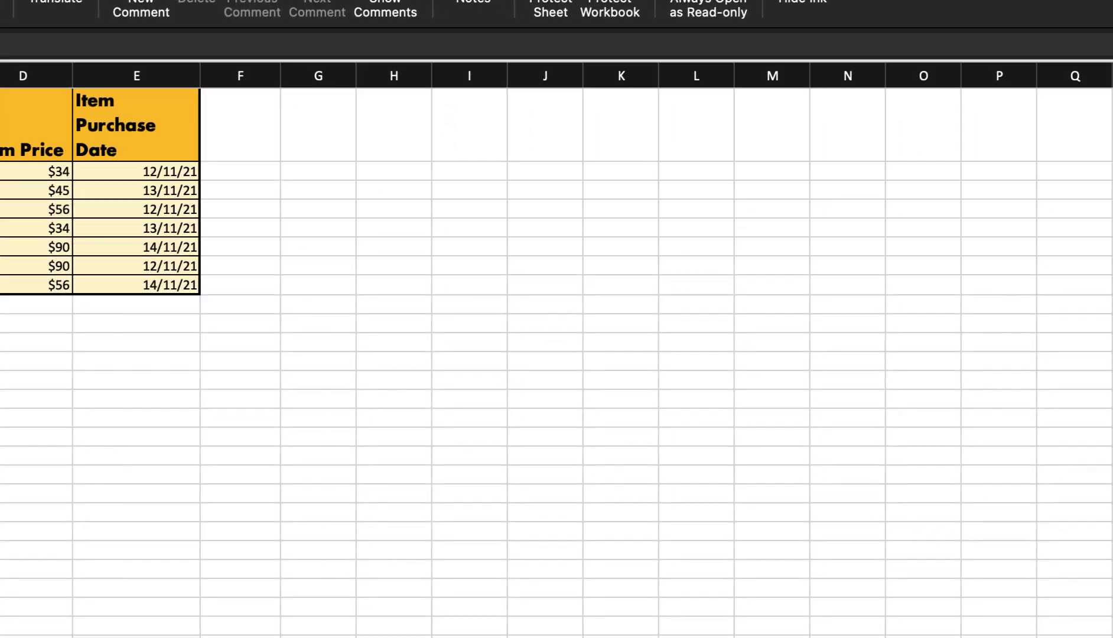
left_click(782, 66)
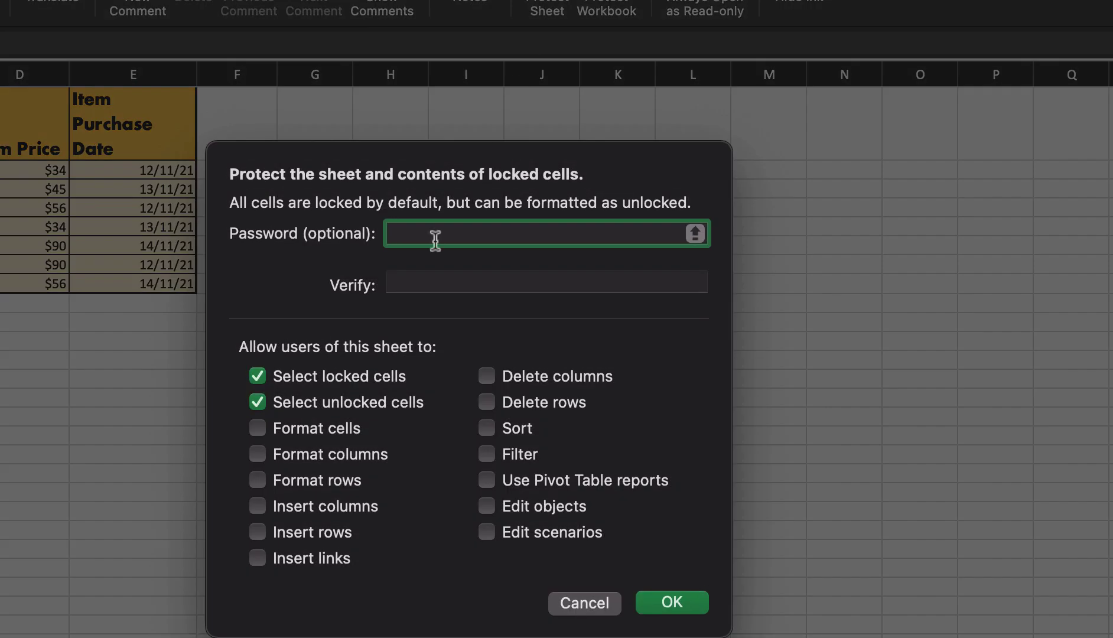
type("12")
key("BackSpace")
key("BackSpace")
key("BackSpace")
key("BackSpace")
left_click(438, 275)
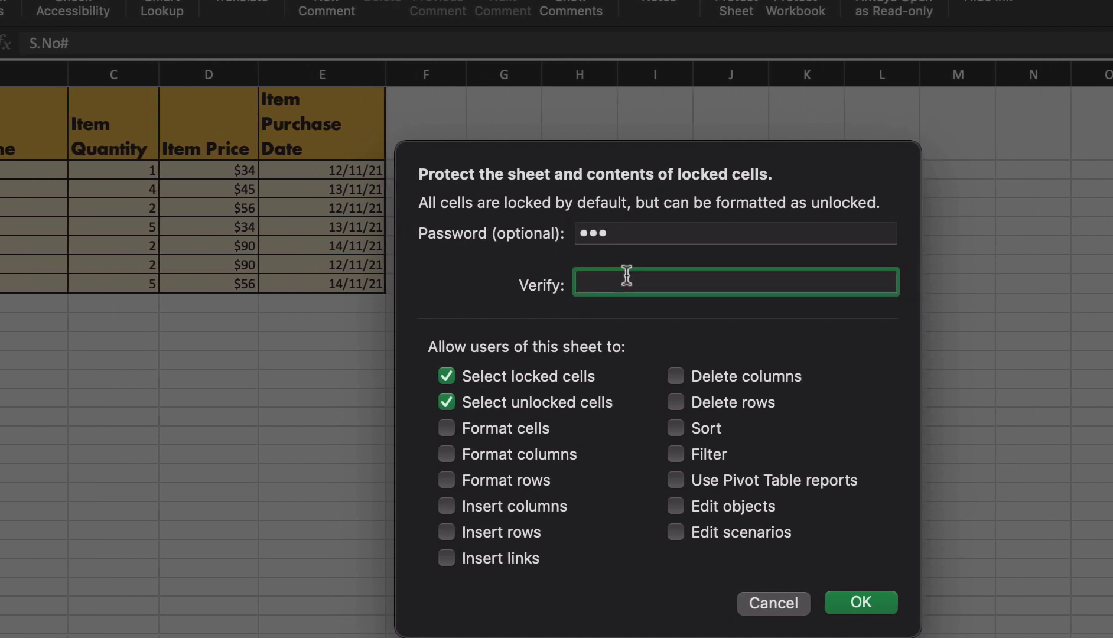
type("1")
left_click(858, 603)
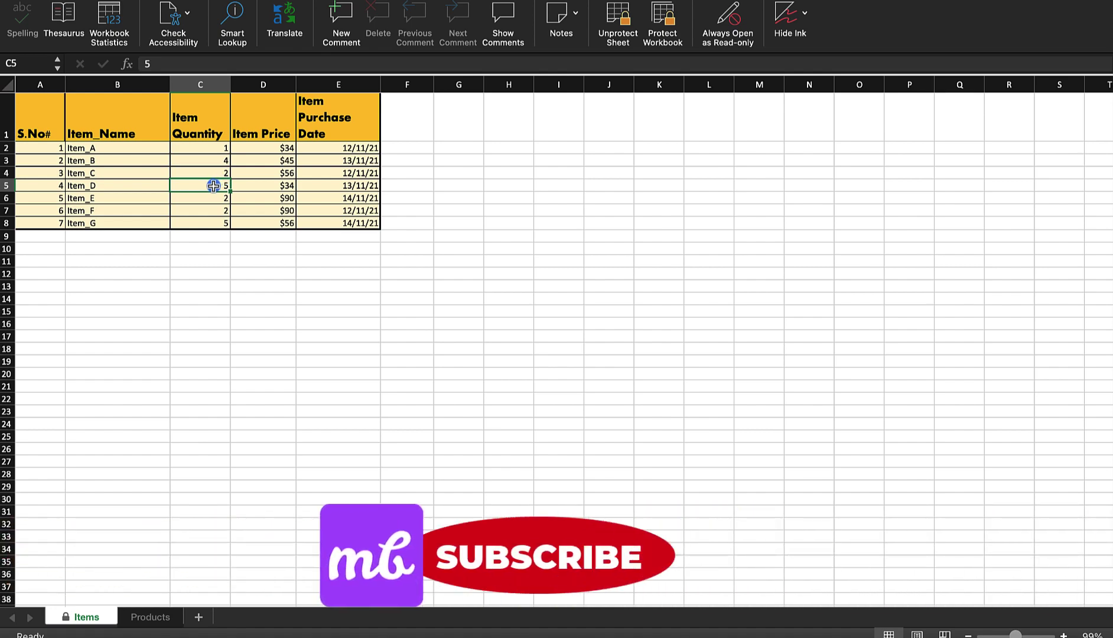
double_click(214, 186)
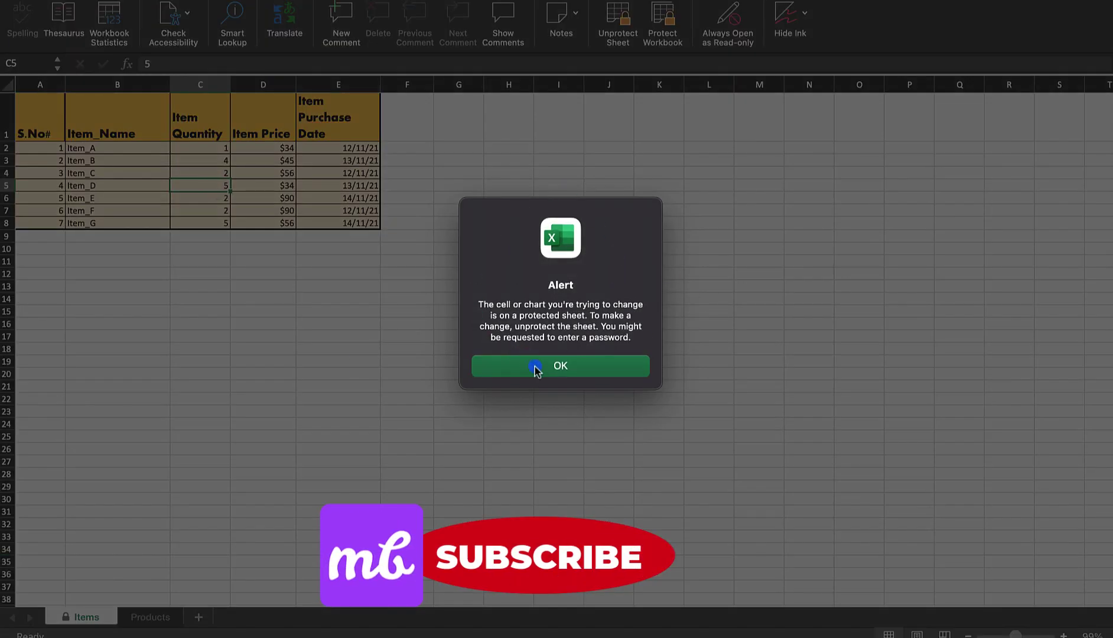
- Dismiss the protected-sheet alert and unprotect the Items sheet with its password
left_click(576, 367)
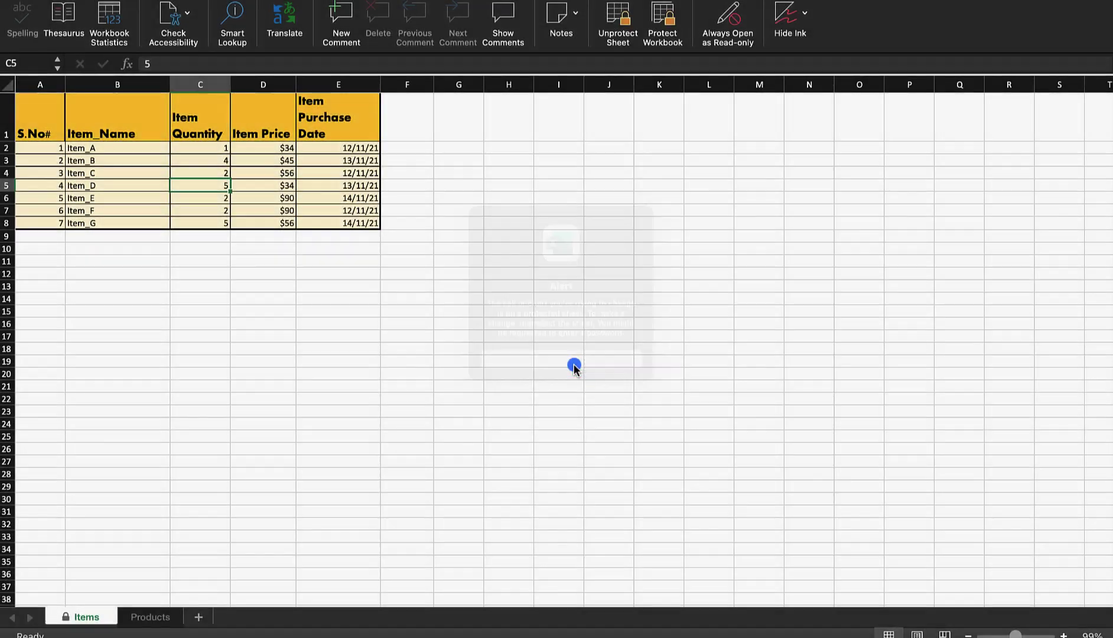
left_click(617, 19)
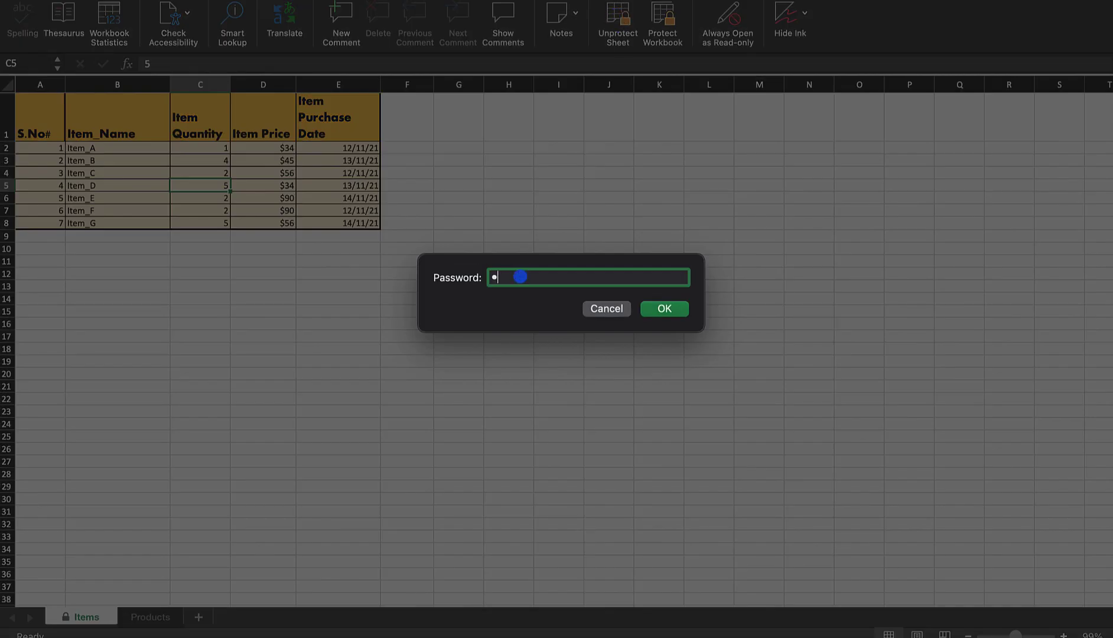
left_click(665, 309)
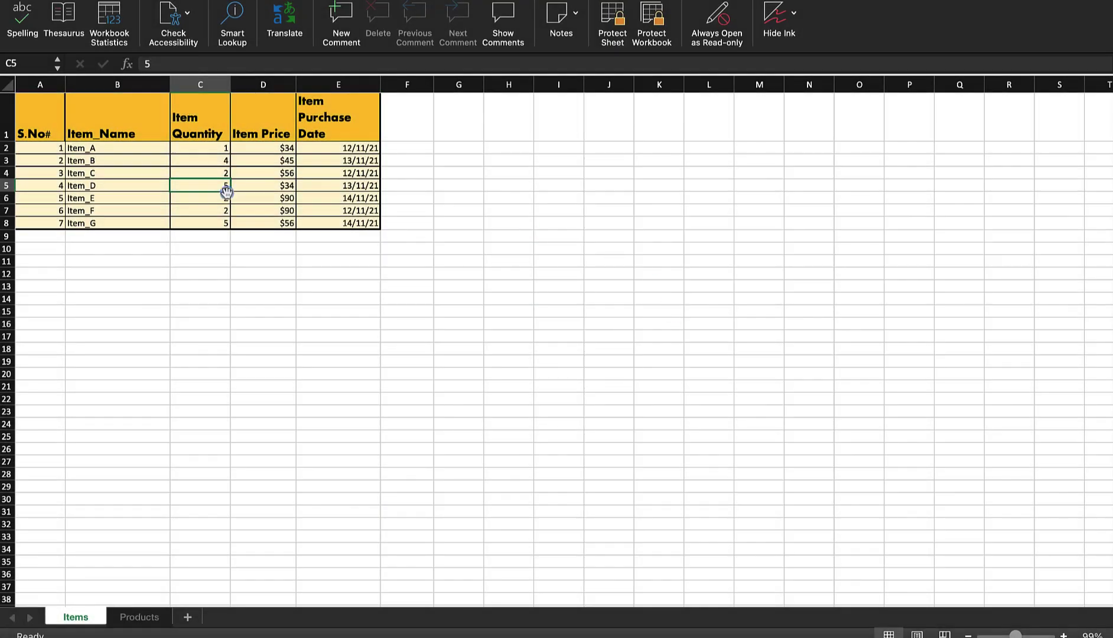
- Change Item_D's quantity in C5 to 8, then select D8
type("8")
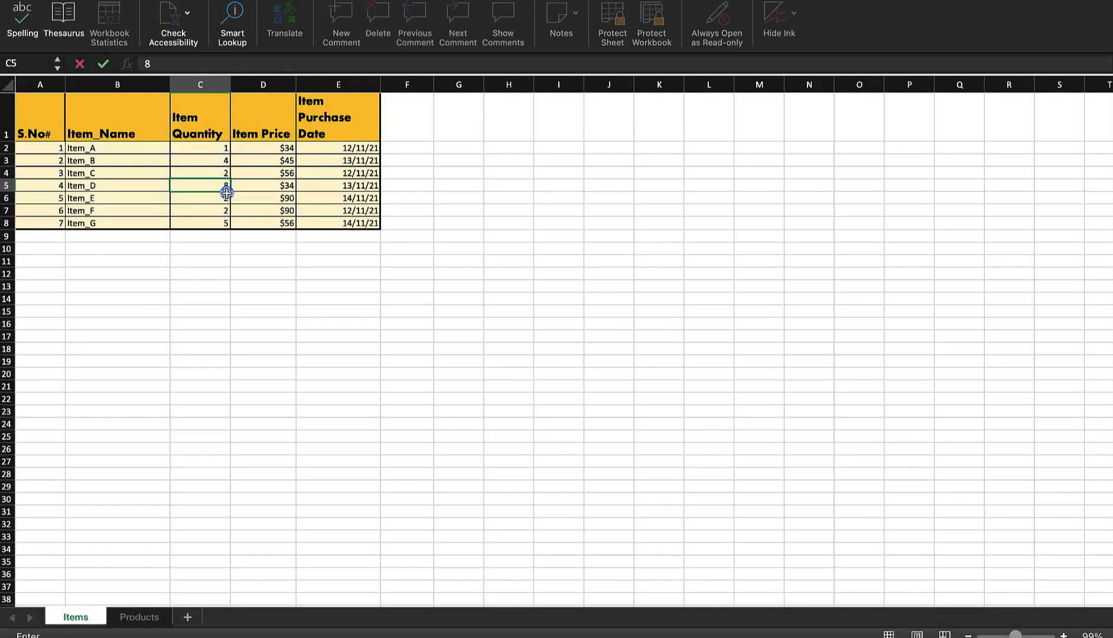
left_click(227, 236)
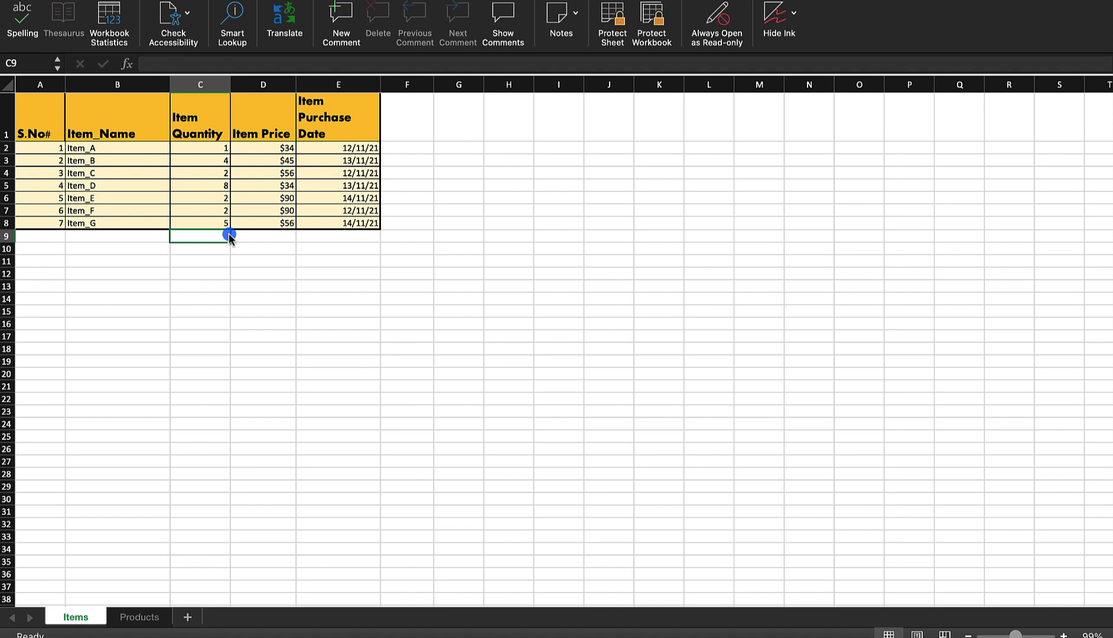
left_click(284, 222)
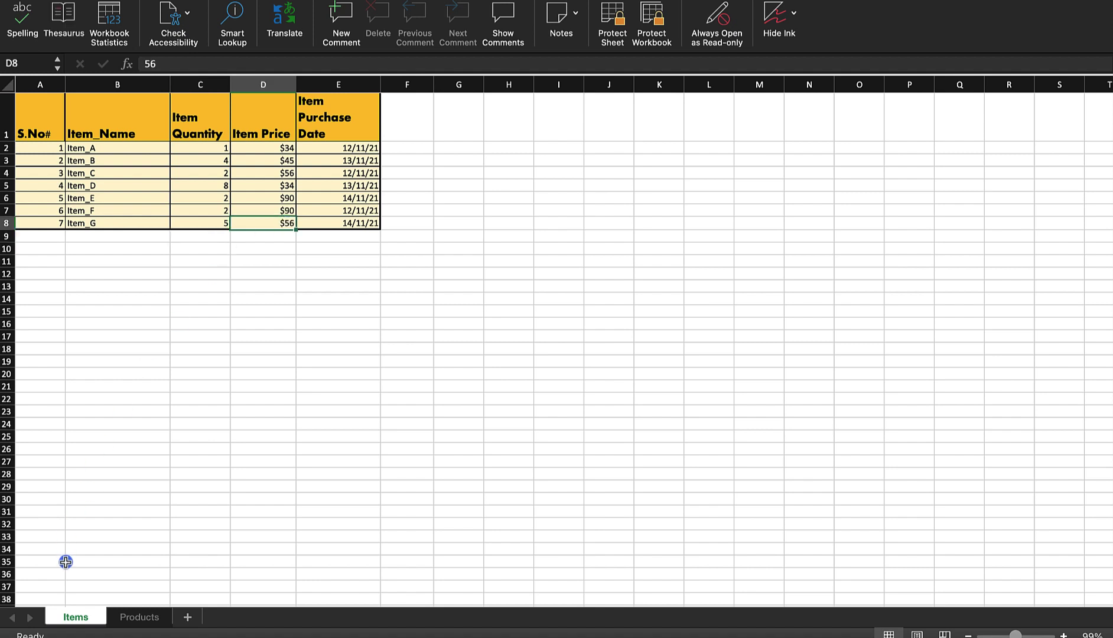
- Protect the Items sheet with a password again, with Insert columns allowed
right_click(81, 619)
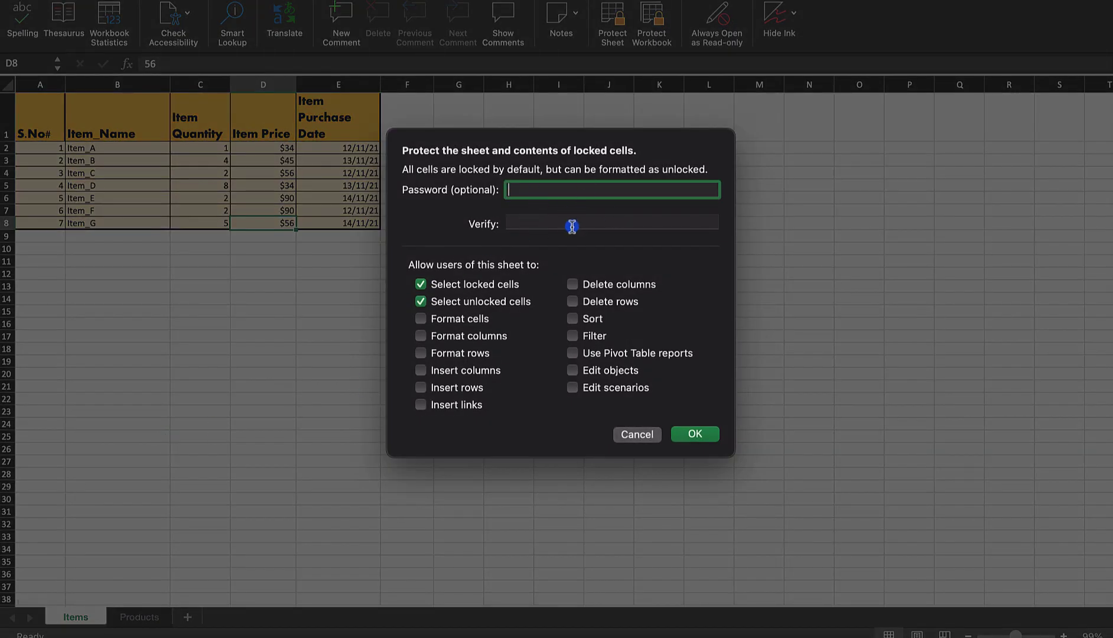
left_click(696, 436)
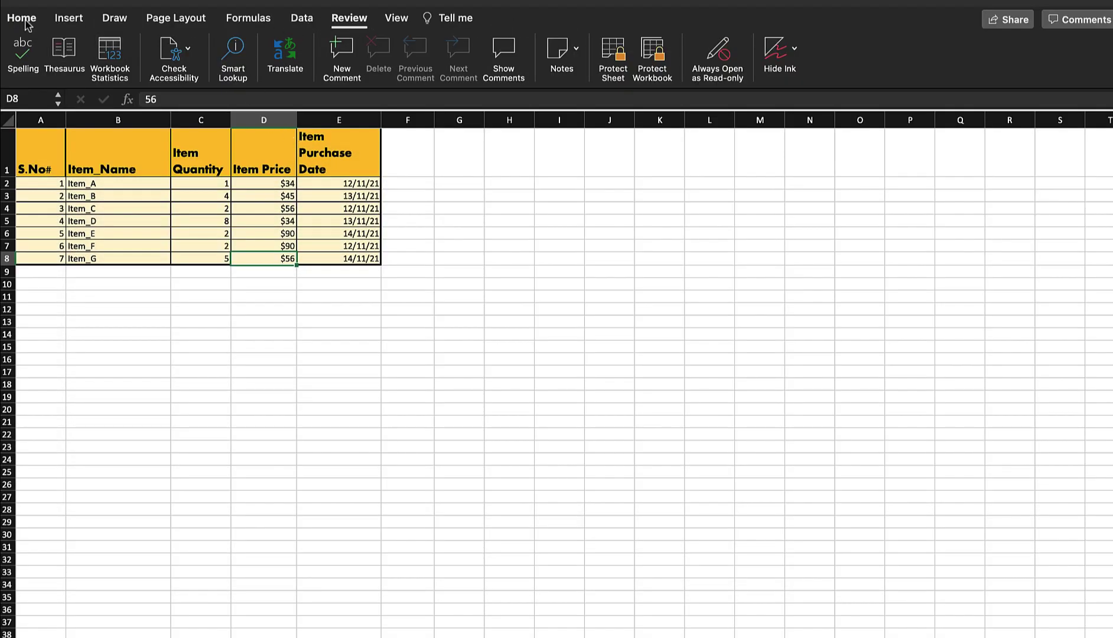
left_click(27, 20)
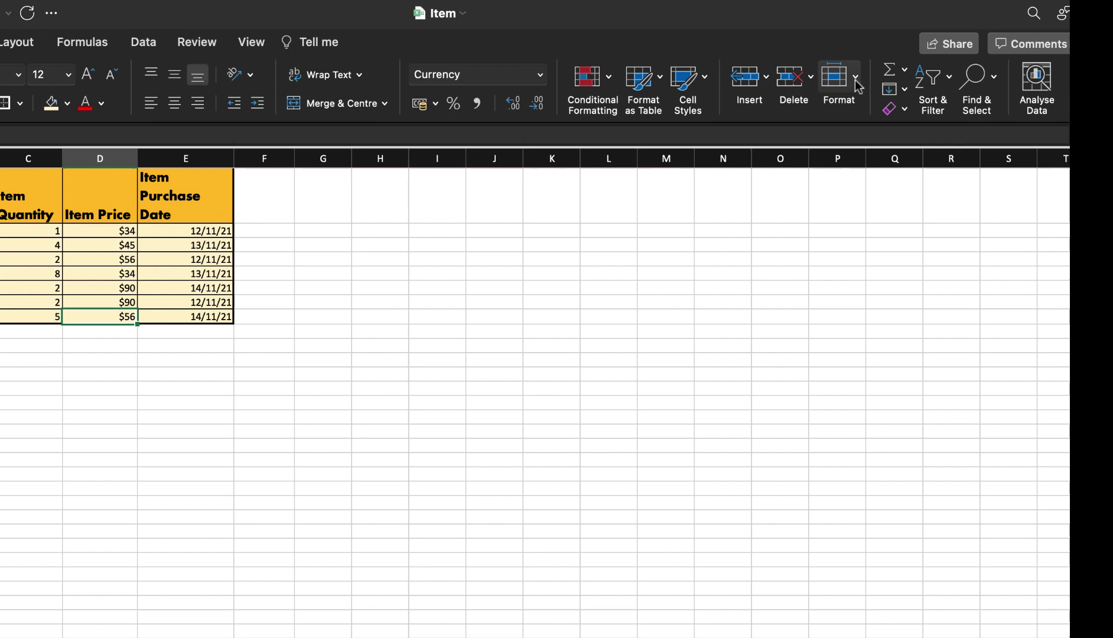
left_click(855, 79)
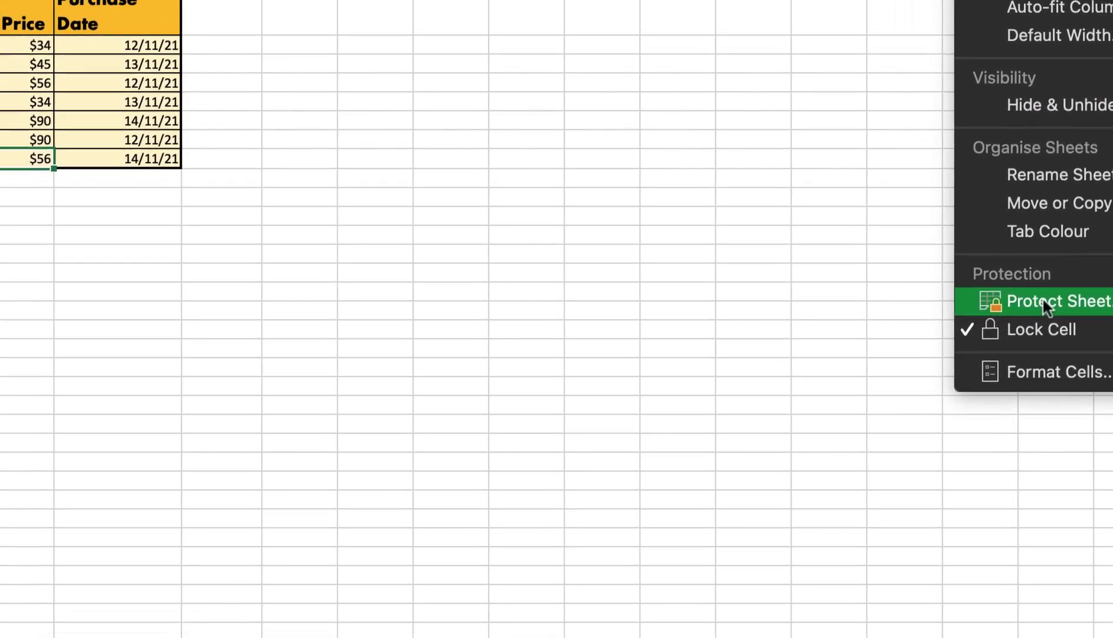
left_click(952, 437)
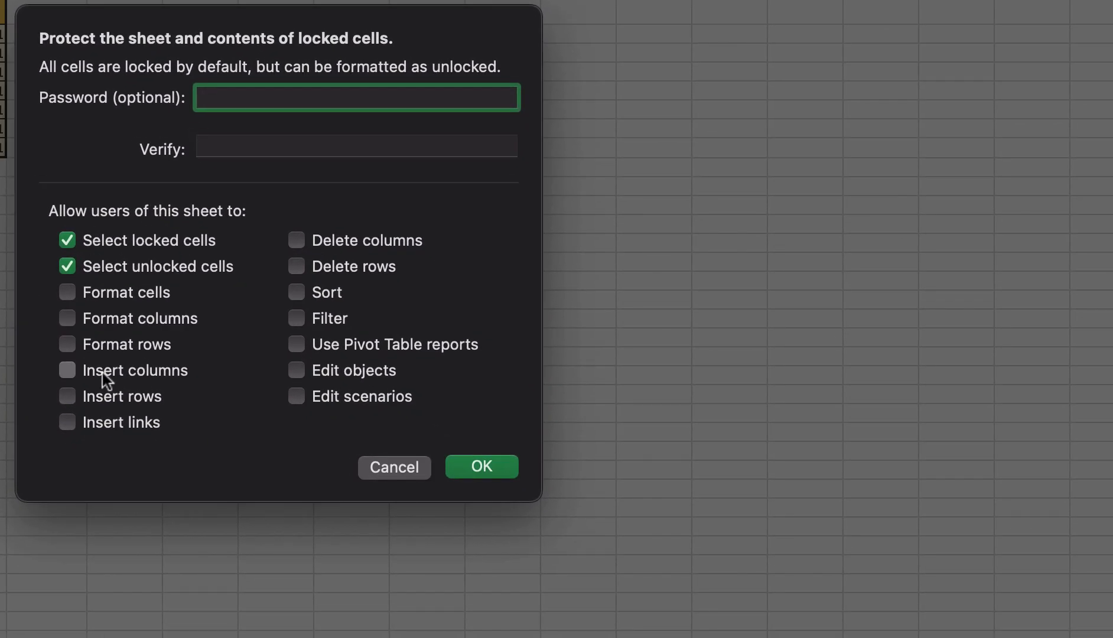
left_click(105, 373)
type("123")
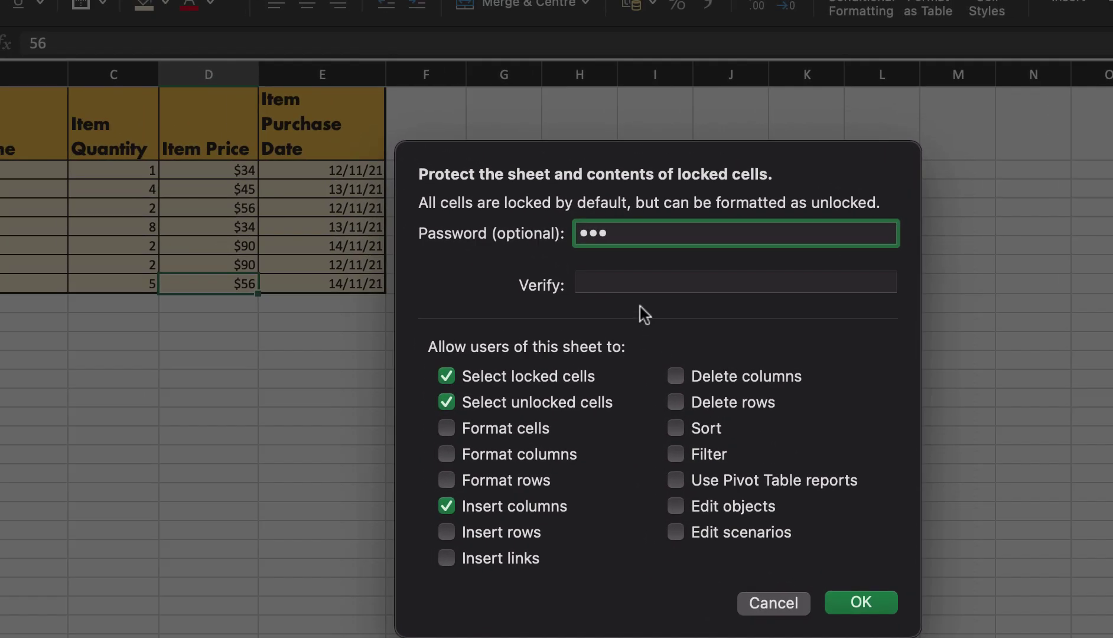
left_click(620, 276)
type("123")
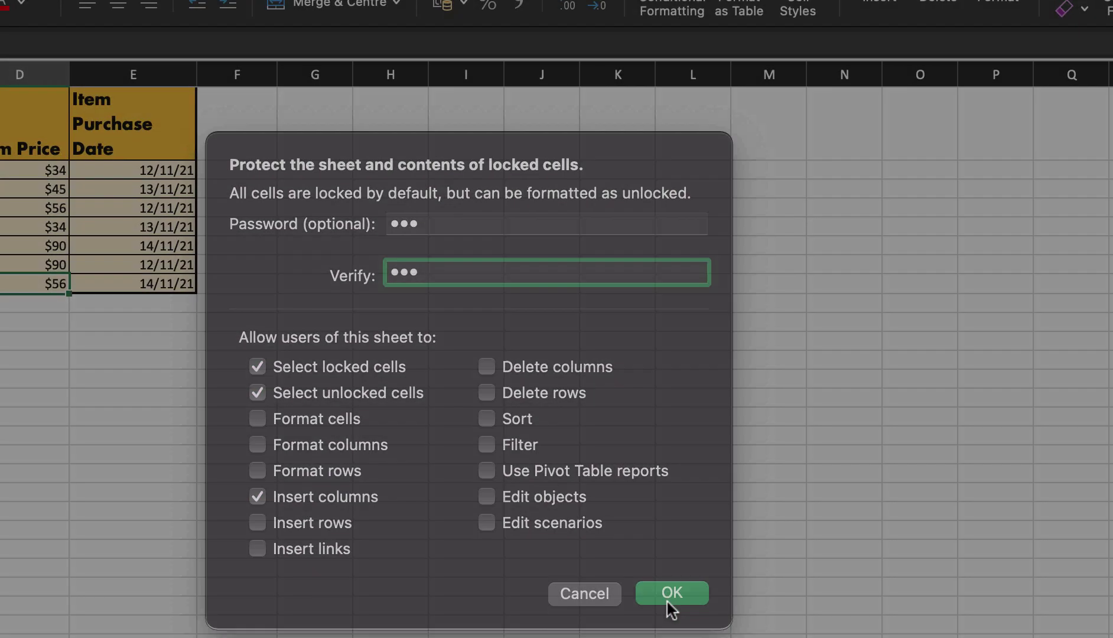
left_click(670, 598)
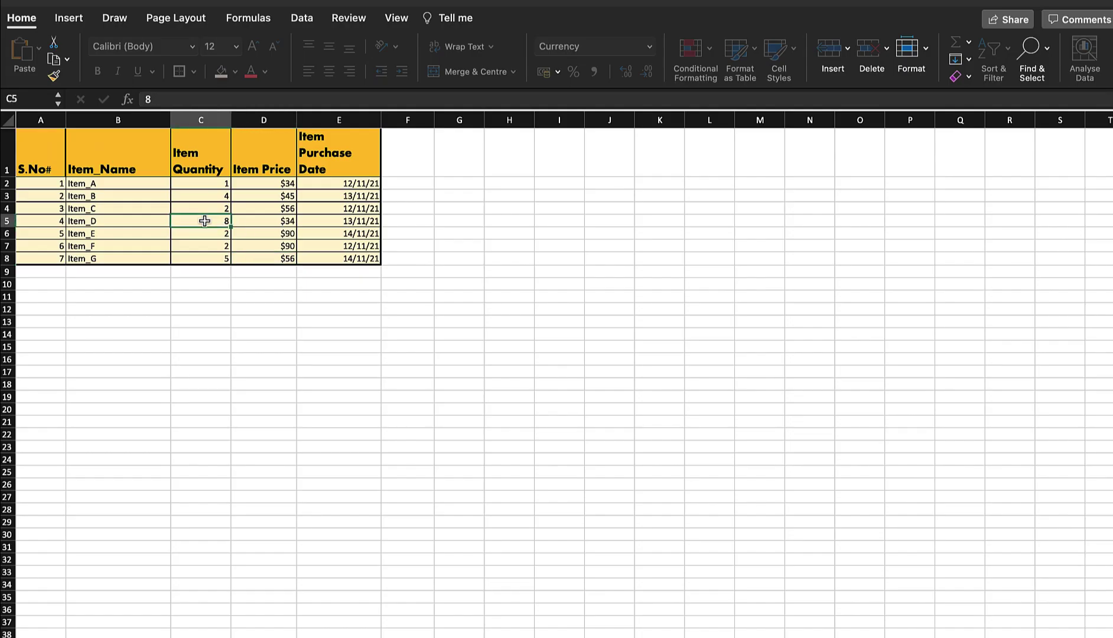
- Confirm C5 edits are still refused, then insert a blank column F and select F1:F7
double_click(204, 222)
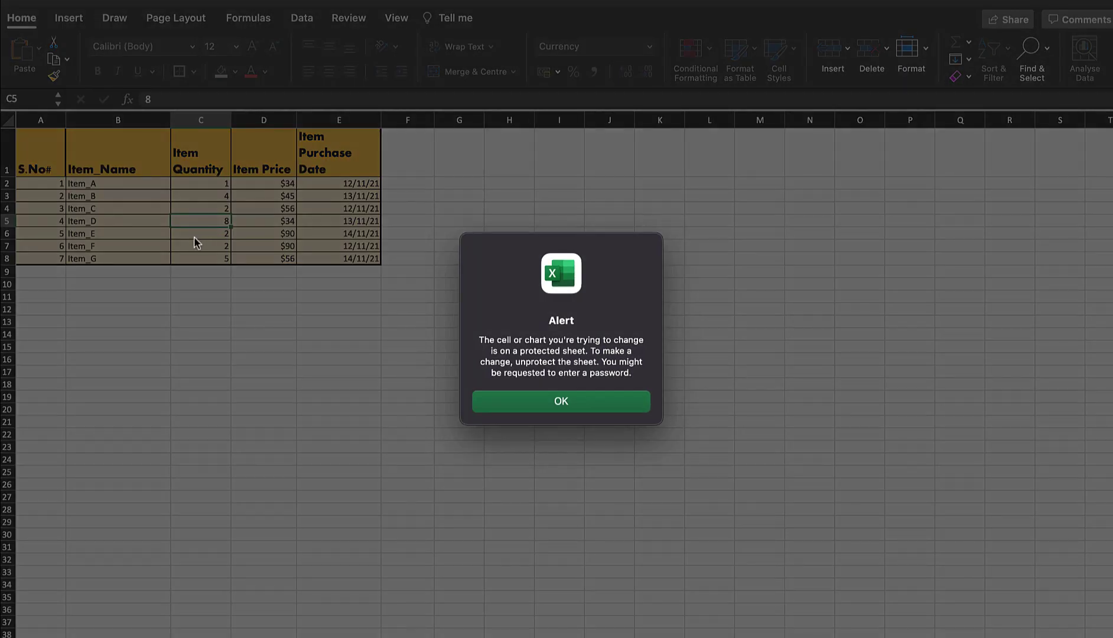
left_click(572, 404)
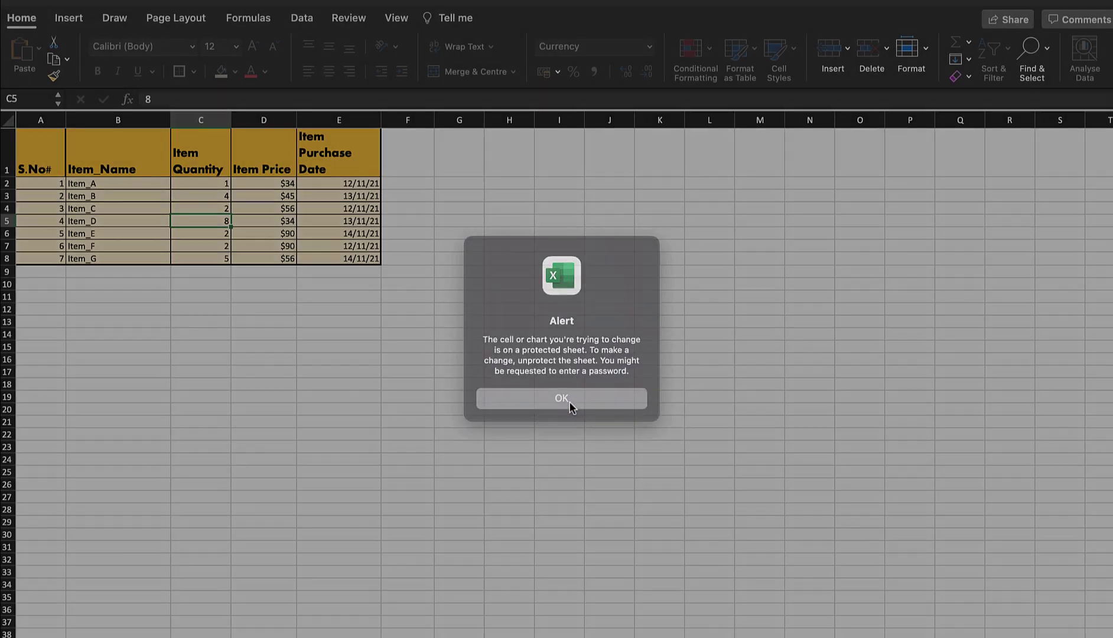
left_click(414, 154)
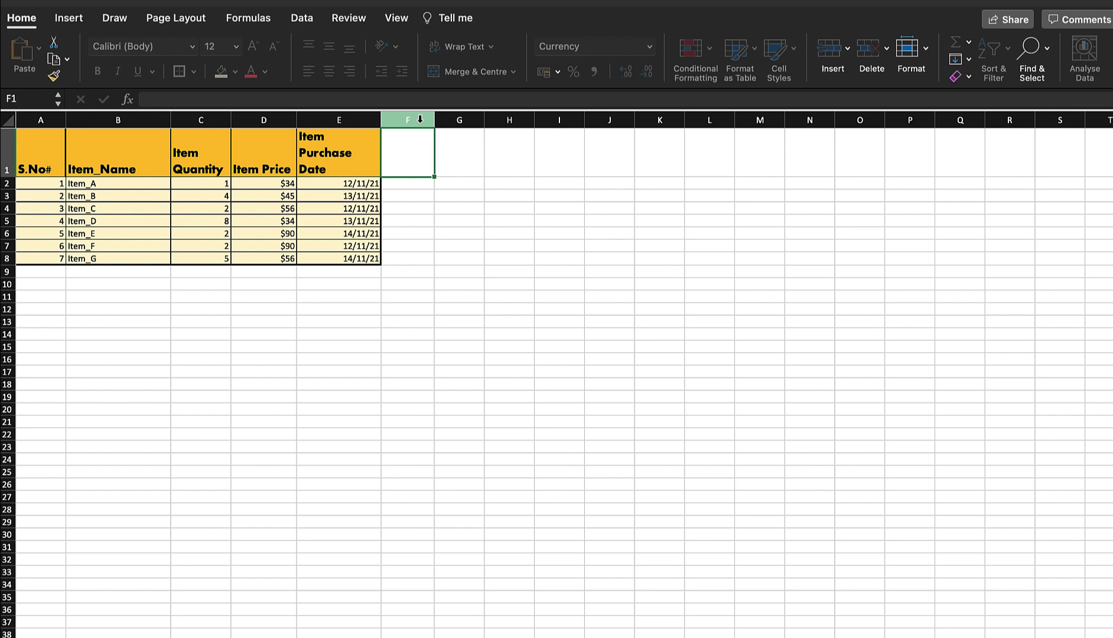
left_click(420, 119)
right_click(420, 119)
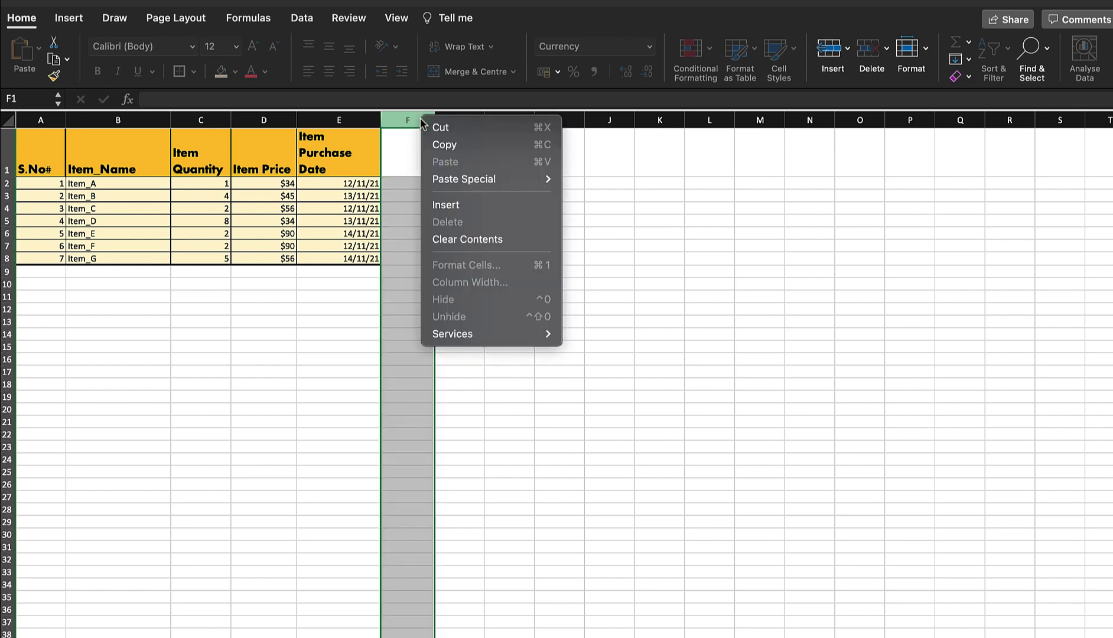
left_click(473, 207)
left_click(430, 201)
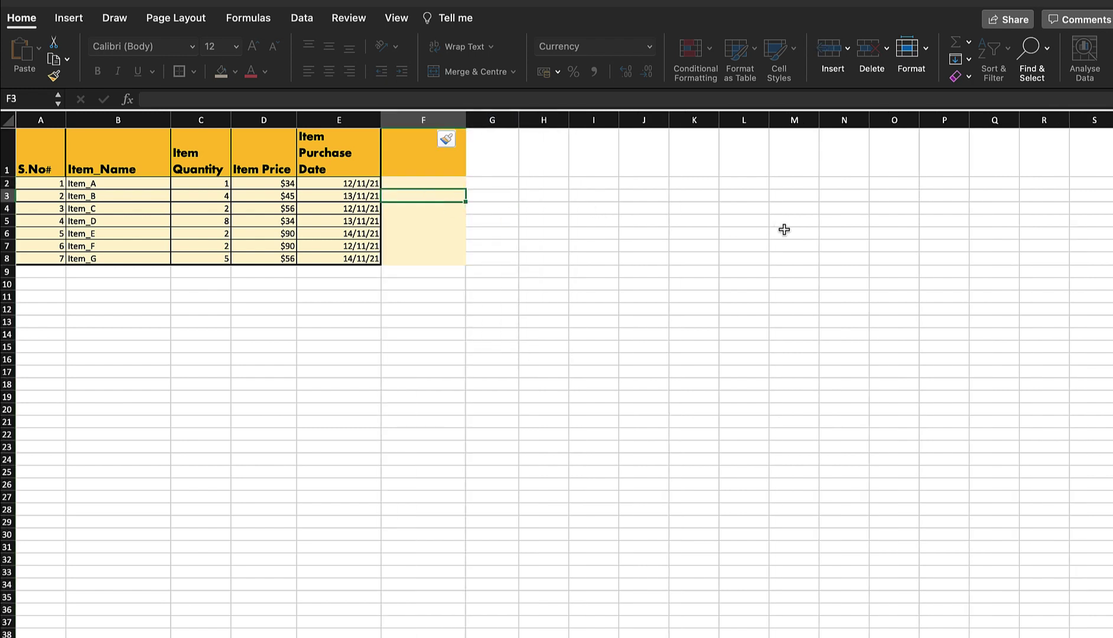
left_click(415, 155)
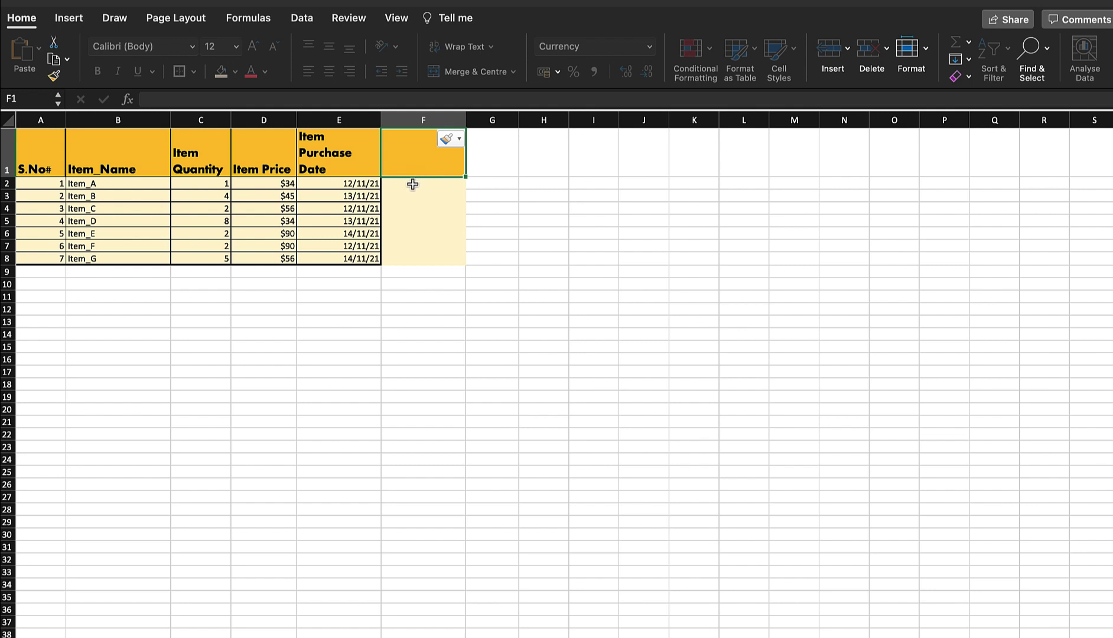
left_click_drag(412, 184, 422, 259)
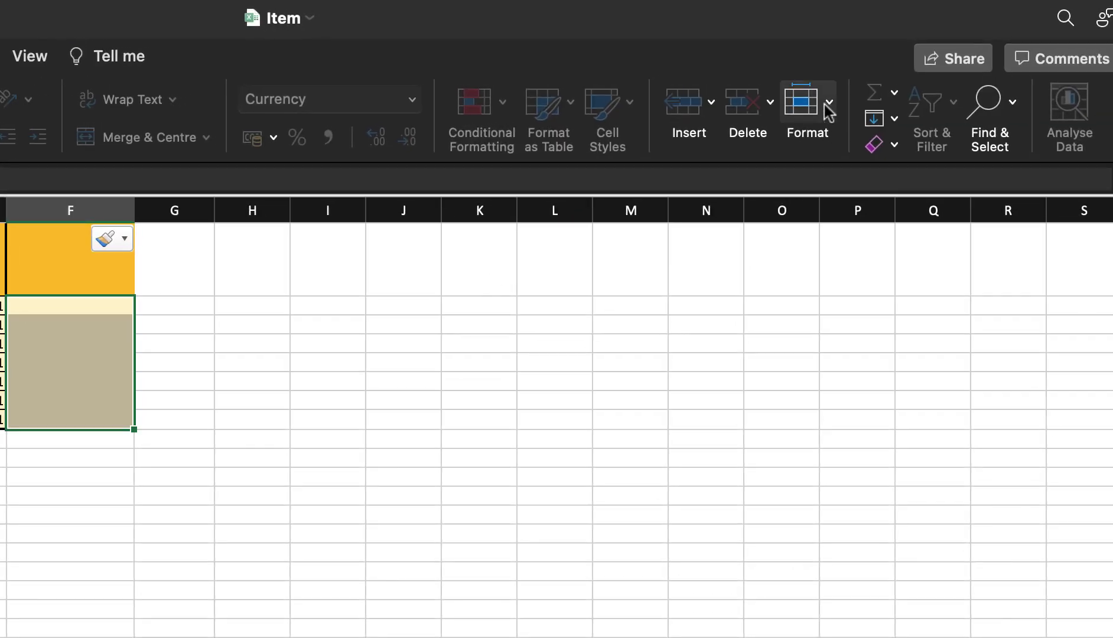
- Unprotect the Items sheet from Home > Format using its password
left_click(926, 48)
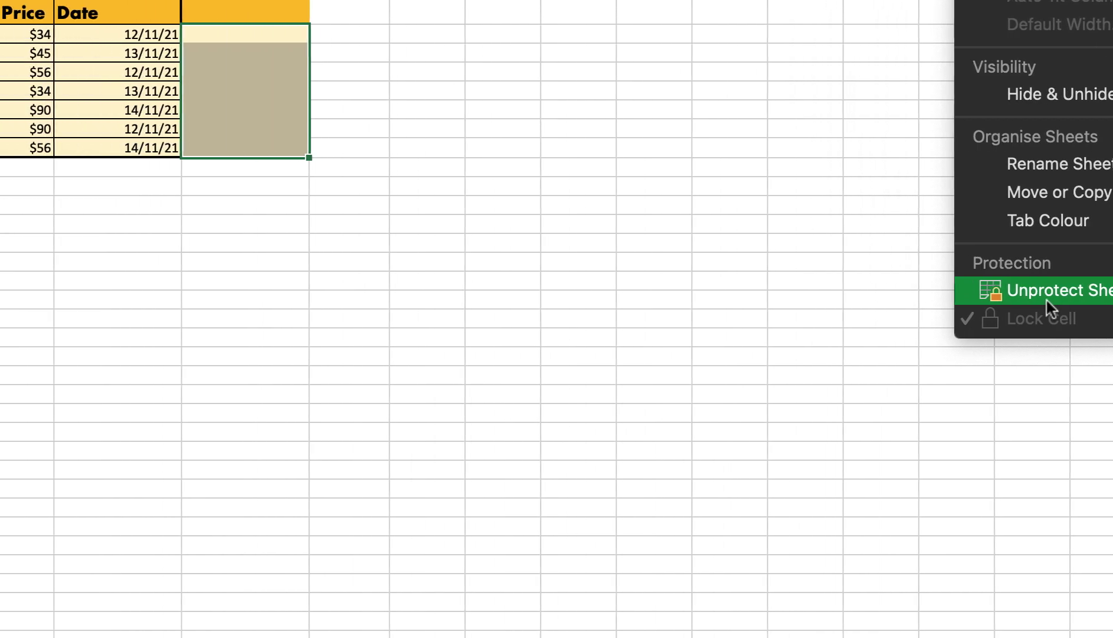
left_click(901, 312)
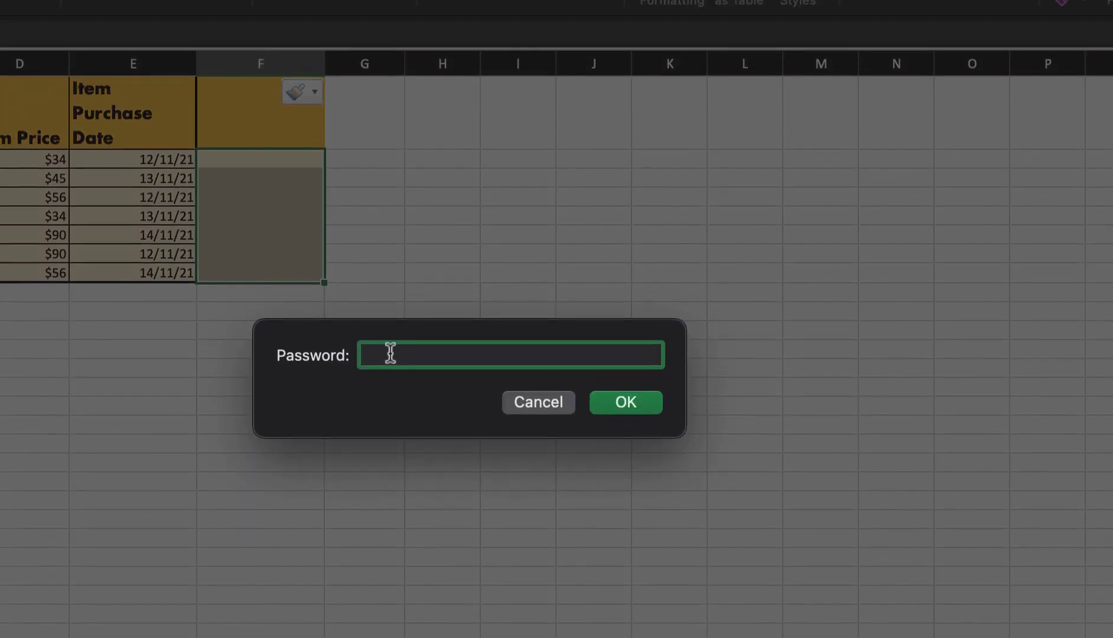
type("1")
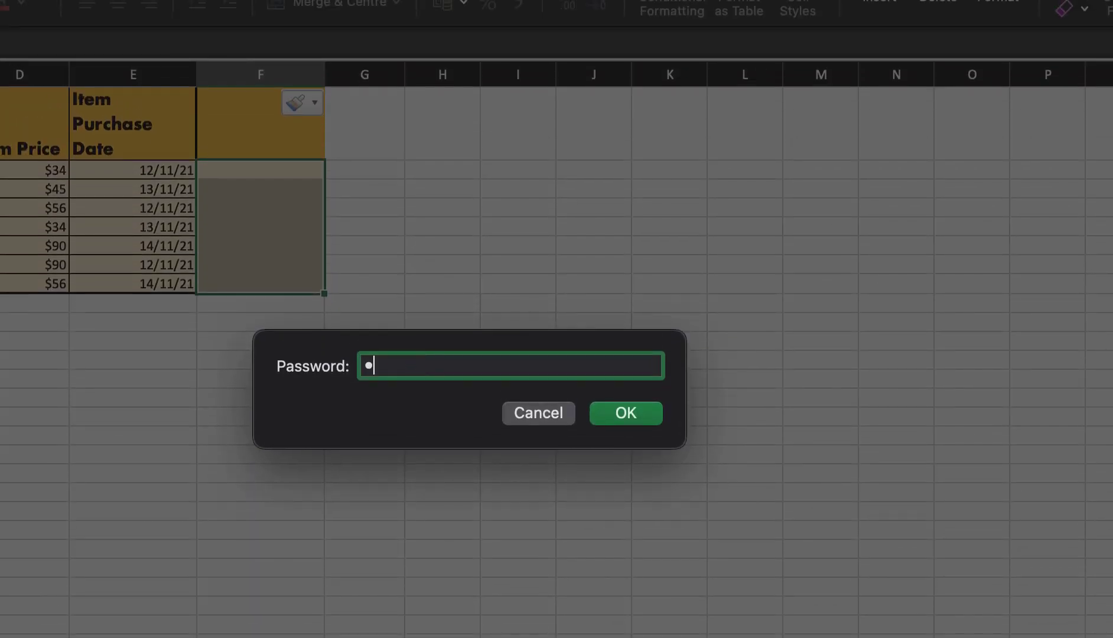
type("23")
left_click(651, 414)
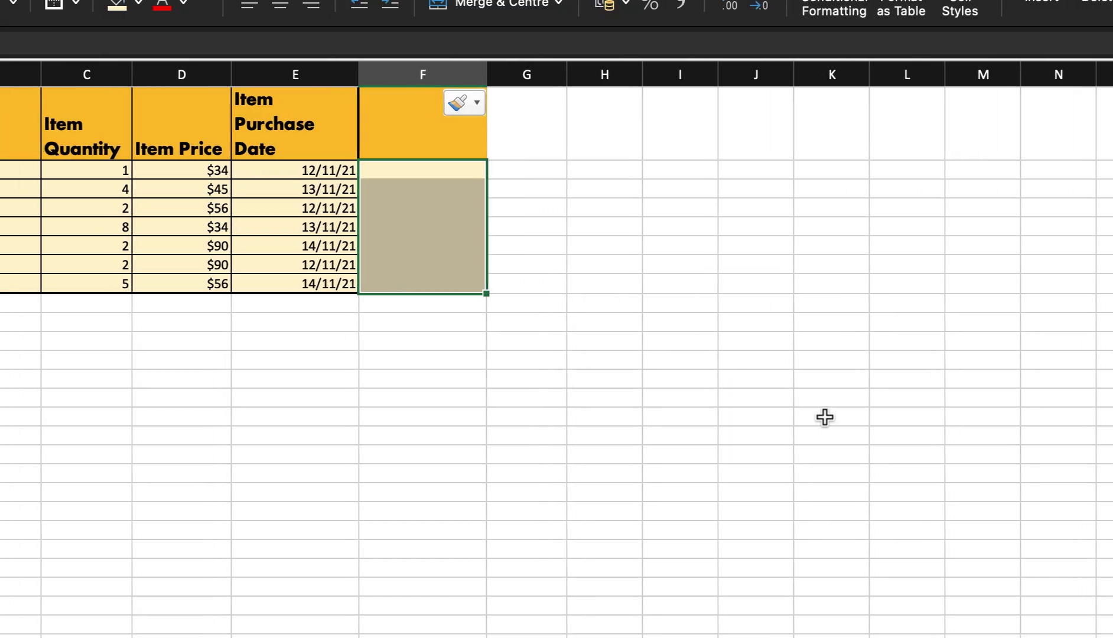
- Type ABC into F1, then cancel the entry with Esc
left_click(271, 170)
left_click(276, 135)
type("ABC")
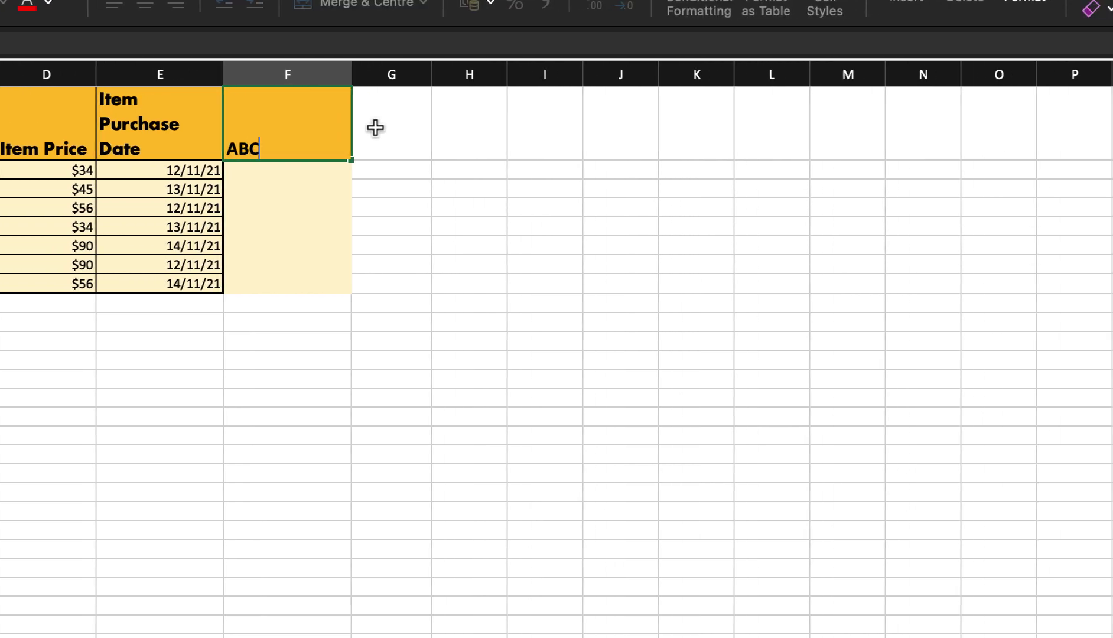
key("Escape")
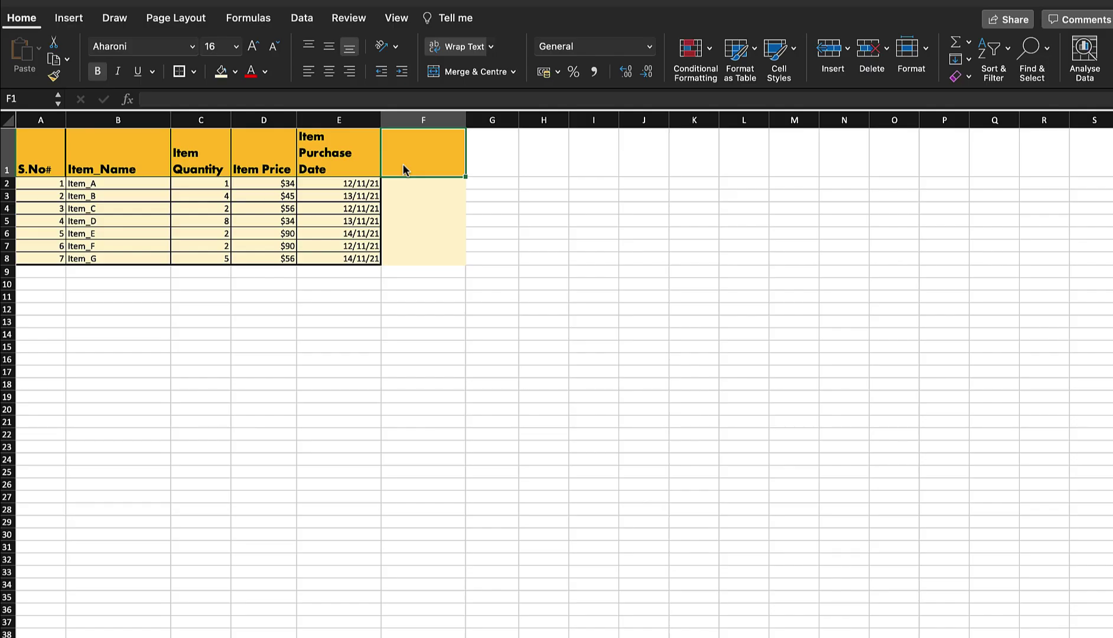